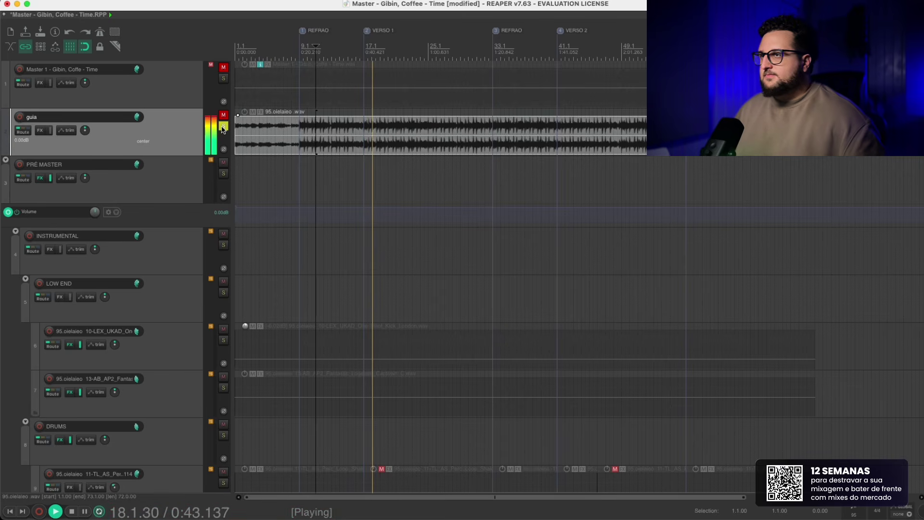
- Compare the guia reference with the full mix during playback by alternating the guia track's solo, ending with the mix, and stop playback
{"action": "left_click", "coordinate": [224, 126]}
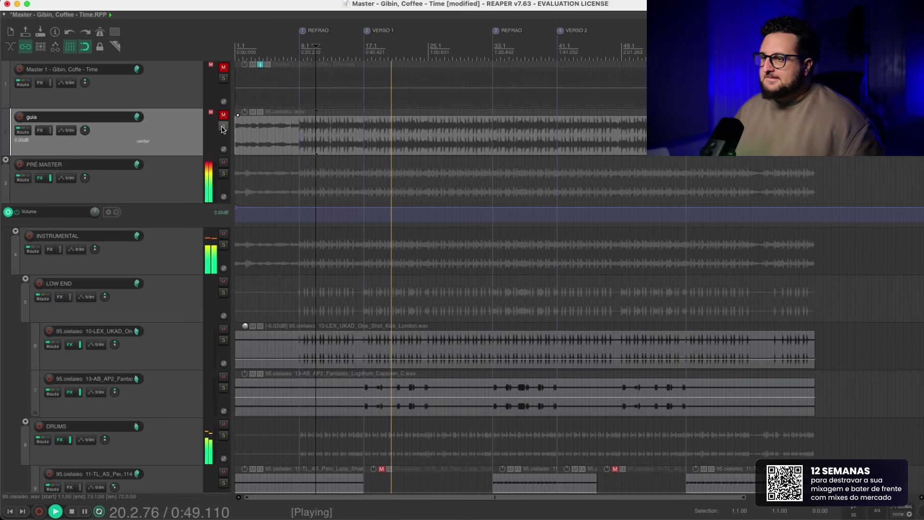
{"action": "left_click", "coordinate": [224, 127]}
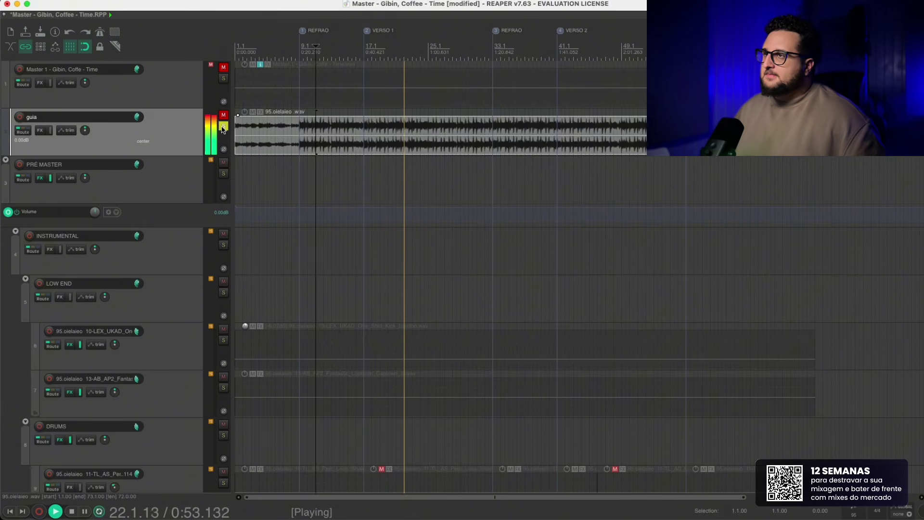
{"action": "left_click", "coordinate": [223, 126]}
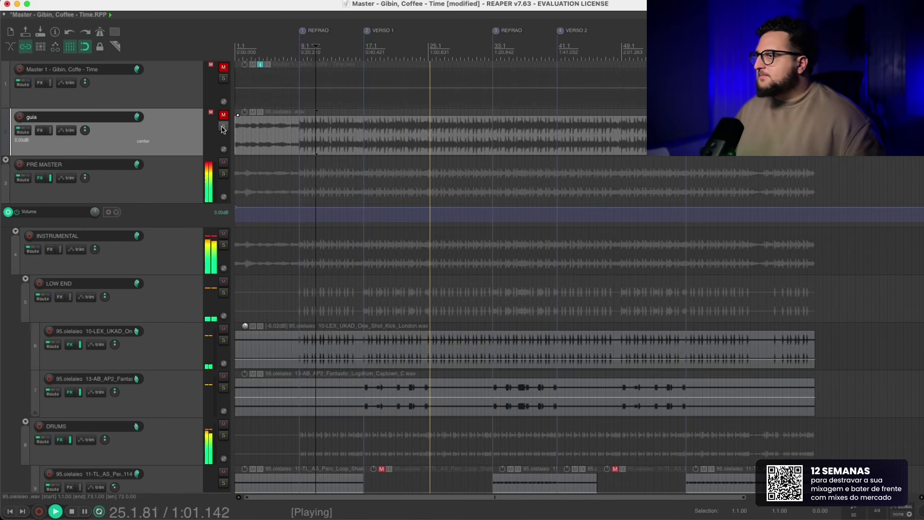
{"action": "left_click", "coordinate": [223, 127]}
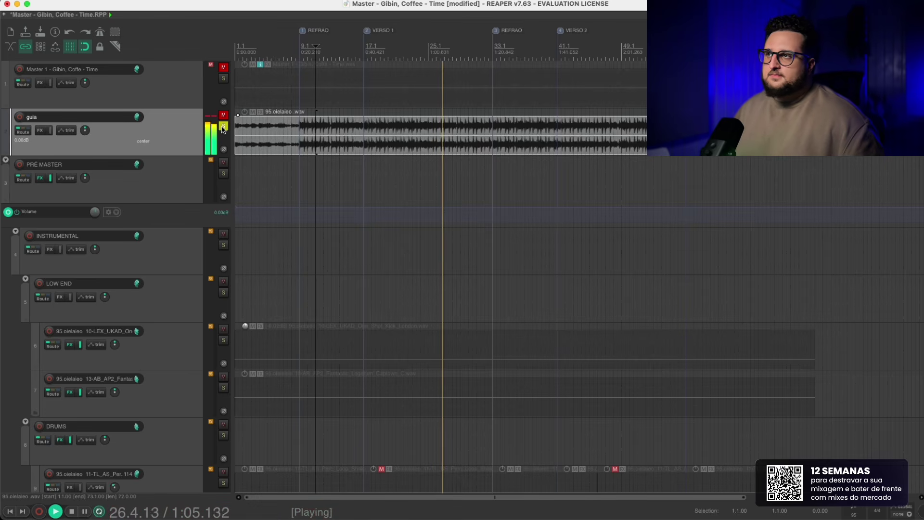
{"action": "left_click", "coordinate": [224, 127]}
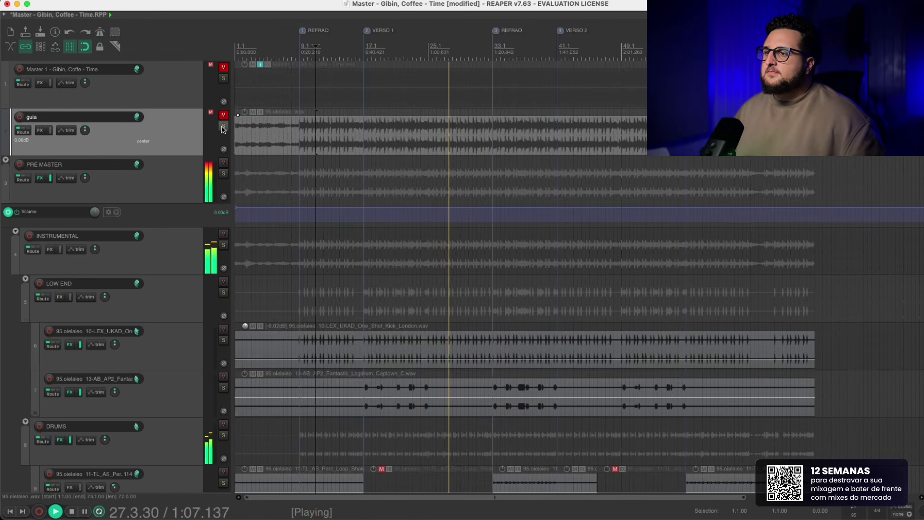
{"action": "key", "text": "space"}
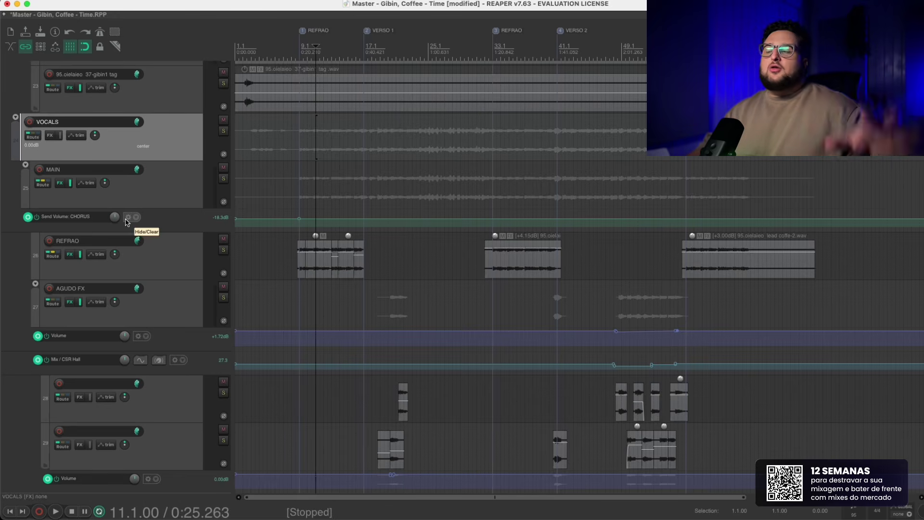
- Close the mixer and review the VOCALS folder and its MAIN subfolder in the track list, ending with MAIN selected
{"action": "scroll", "coordinate": [149, 211], "scroll_direction": "down", "scroll_amount": 2}
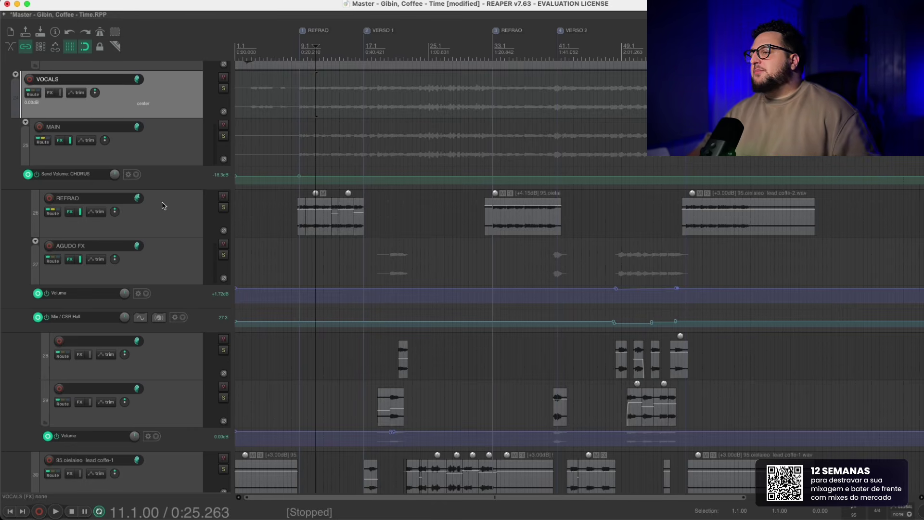
{"action": "scroll", "coordinate": [154, 174], "scroll_direction": "up", "scroll_amount": 1}
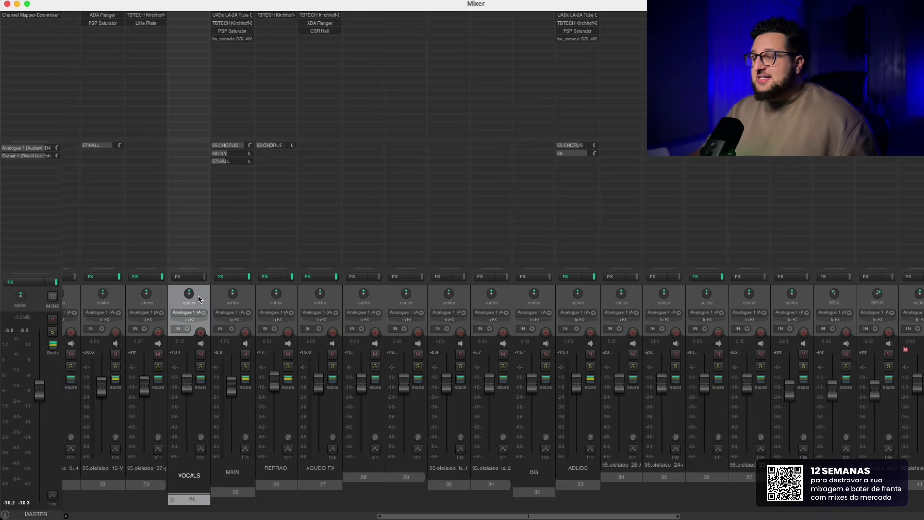
{"action": "key", "text": "super+m"}
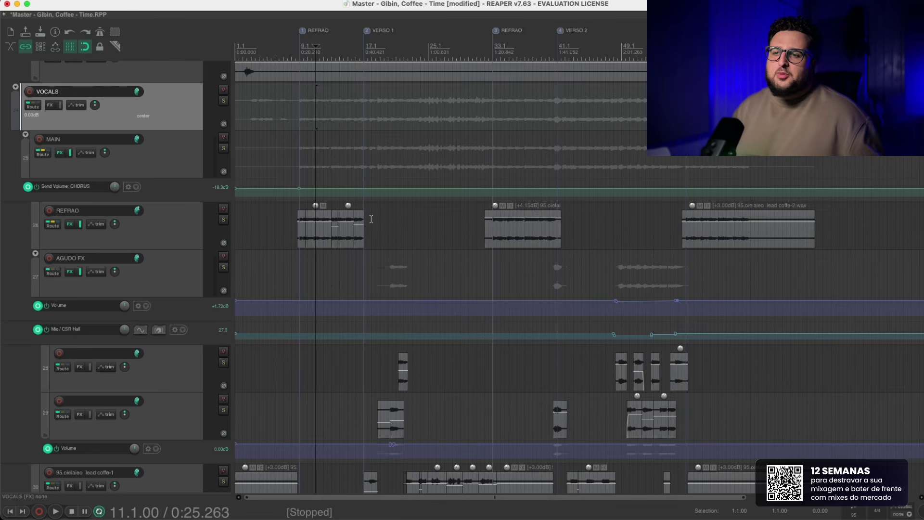
{"action": "scroll", "coordinate": [186, 116], "scroll_direction": "down", "scroll_amount": 3}
{"action": "scroll", "coordinate": [181, 115], "scroll_direction": "up", "scroll_amount": 1}
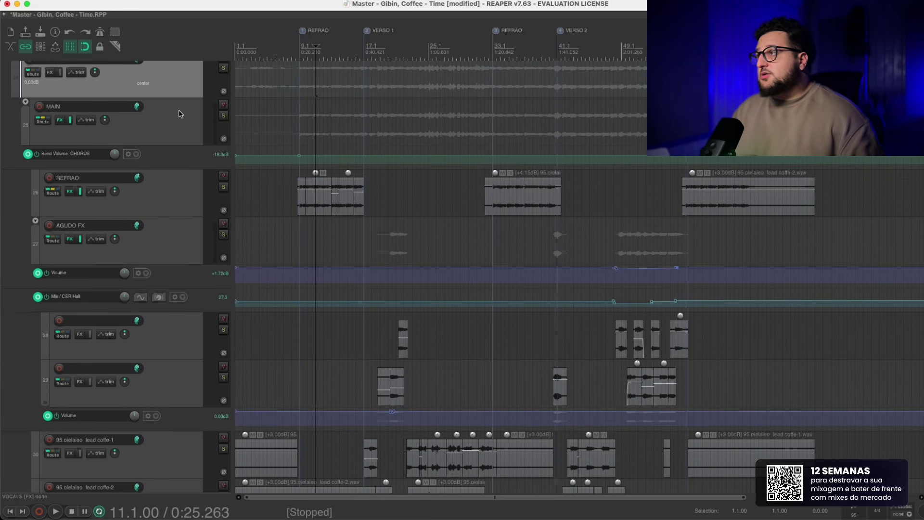
{"action": "left_click", "coordinate": [191, 137]}
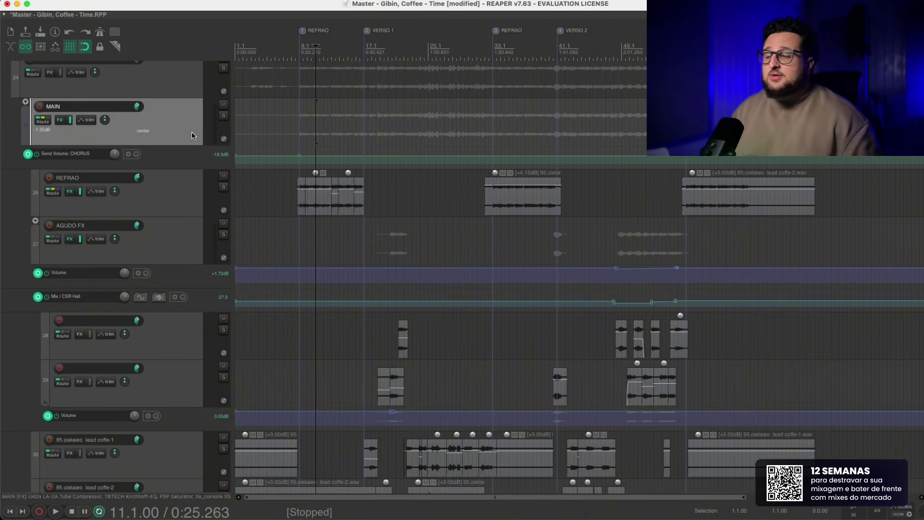
{"action": "scroll", "coordinate": [192, 133], "scroll_direction": "up", "scroll_amount": 1}
{"action": "left_click", "coordinate": [7, 102]}
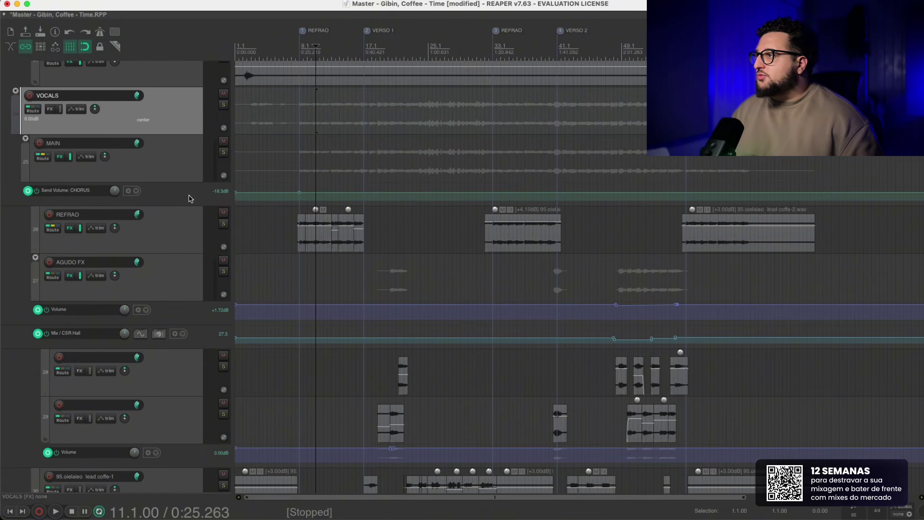
{"action": "left_click", "coordinate": [191, 175]}
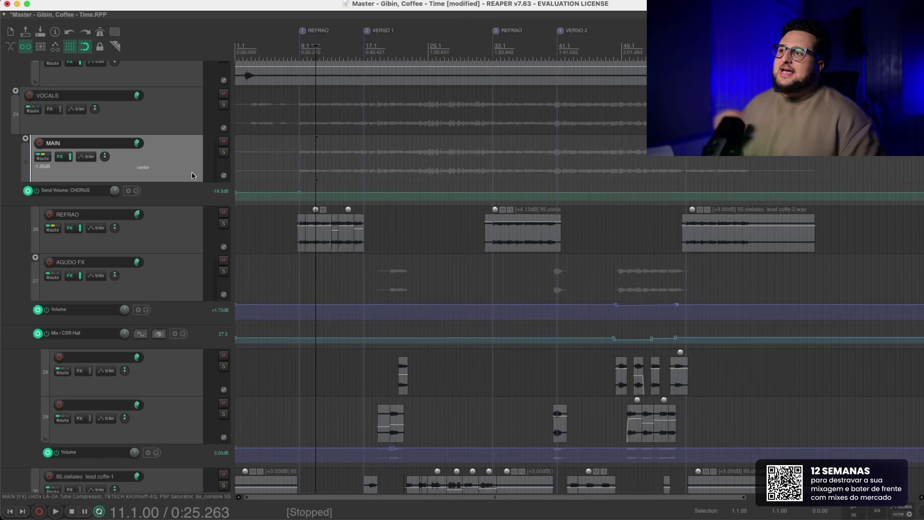
{"action": "scroll", "coordinate": [191, 173], "scroll_direction": "down", "scroll_amount": 1}
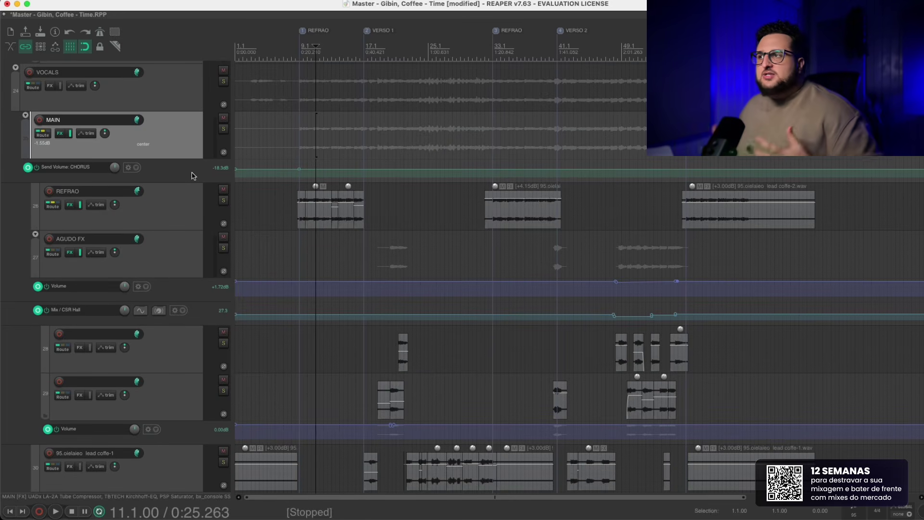
- Examine the REFRAO track and the AGUDO FX folder, including the two unnamed tracks inside that folder
{"action": "left_click", "coordinate": [182, 228]}
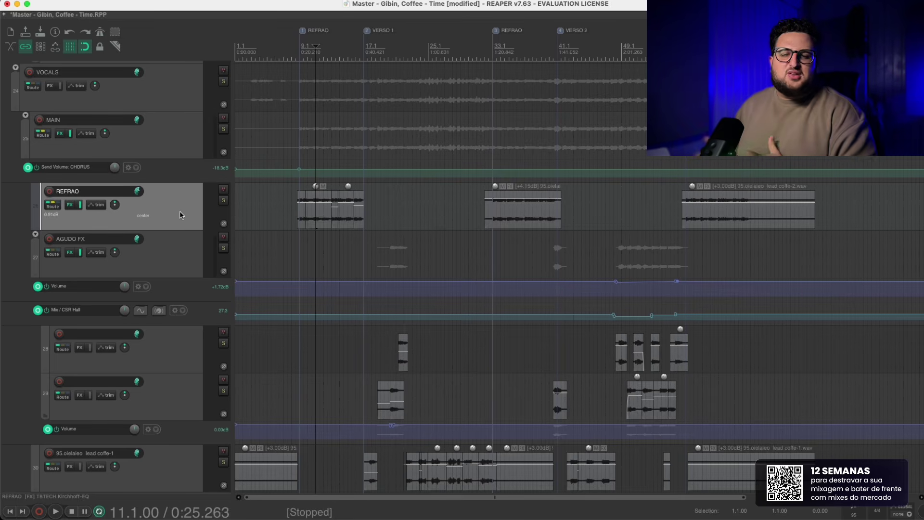
{"action": "left_click", "coordinate": [131, 251]}
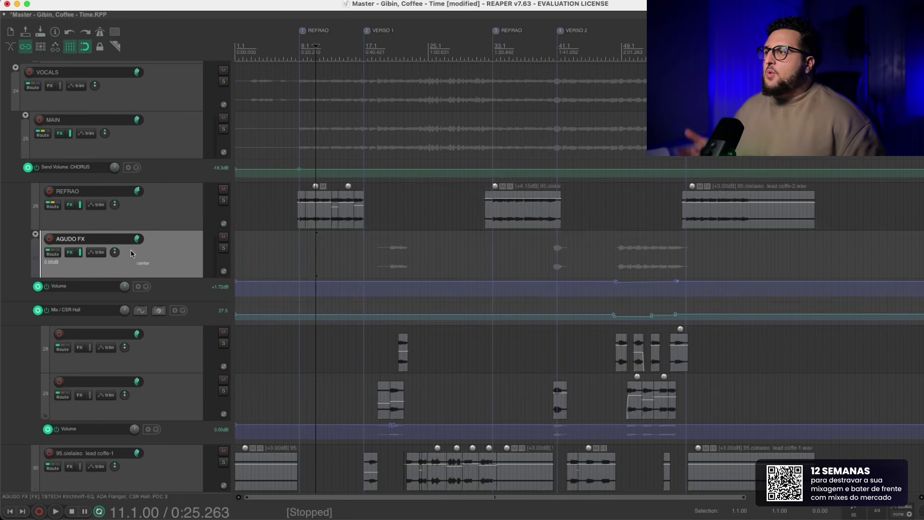
{"action": "scroll", "coordinate": [163, 257], "scroll_direction": "down", "scroll_amount": 2}
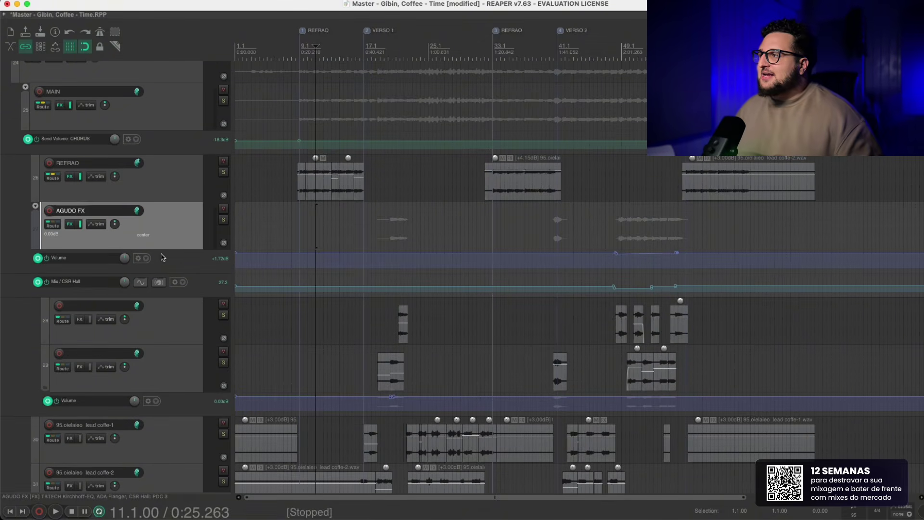
{"action": "scroll", "coordinate": [163, 257], "scroll_direction": "down", "scroll_amount": 4}
{"action": "left_click", "coordinate": [171, 301]}
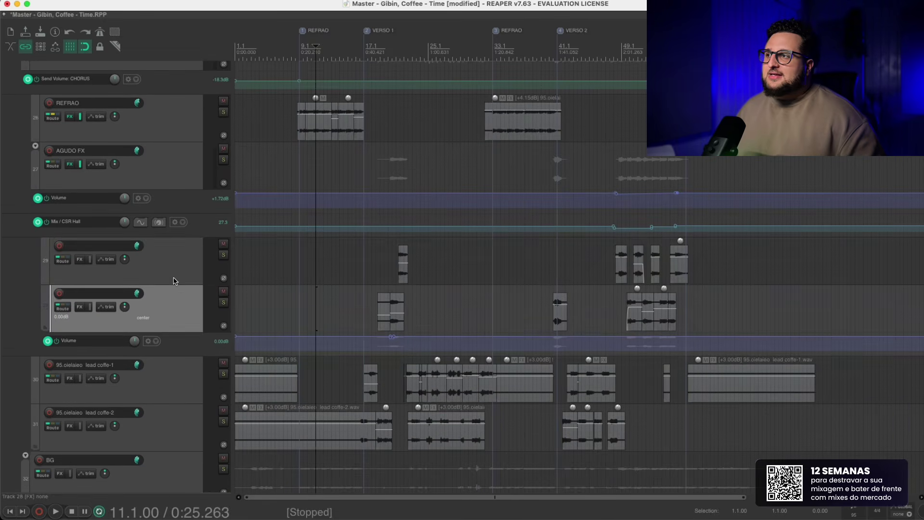
{"action": "left_click", "coordinate": [175, 282]}
{"action": "left_click", "coordinate": [180, 172]}
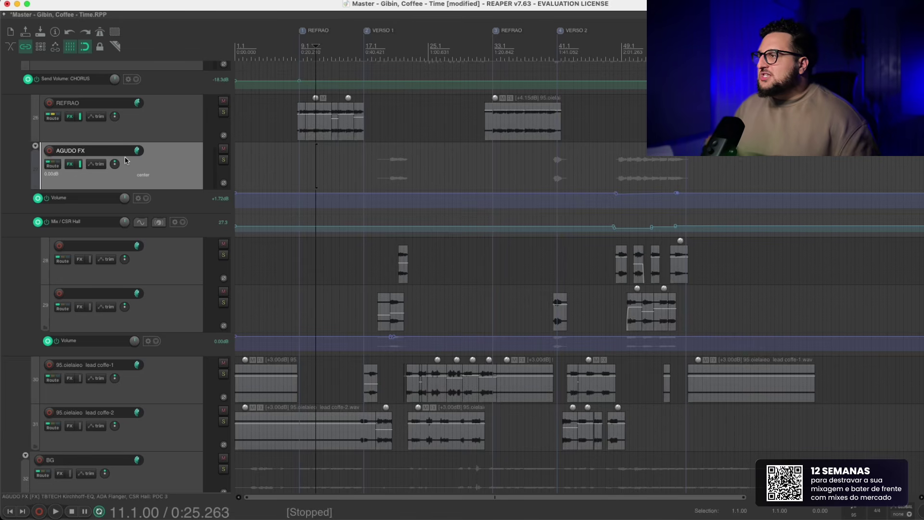
{"action": "left_click", "coordinate": [156, 257]}
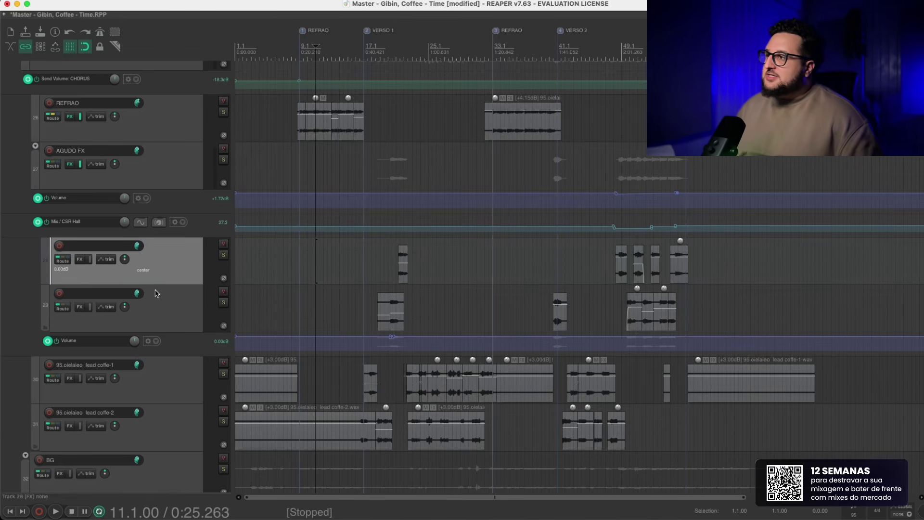
{"action": "left_click", "coordinate": [130, 176]}
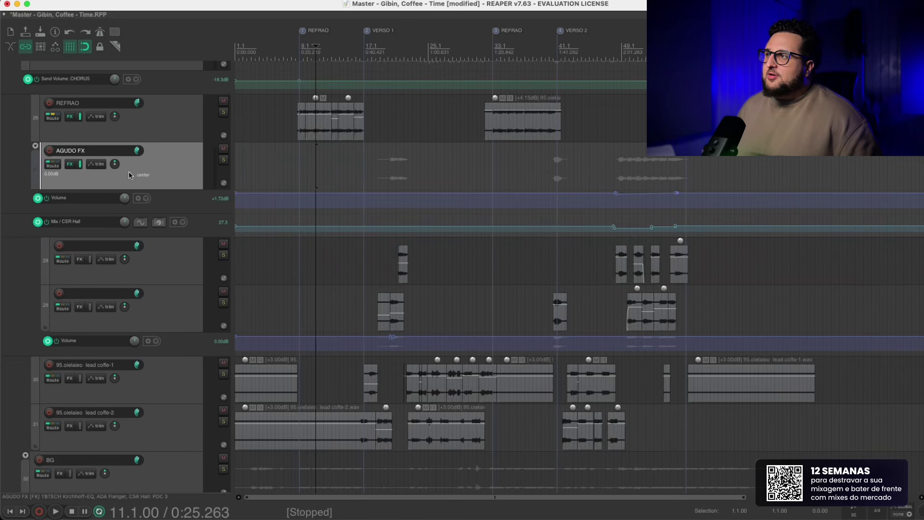
{"action": "left_click", "coordinate": [198, 279]}
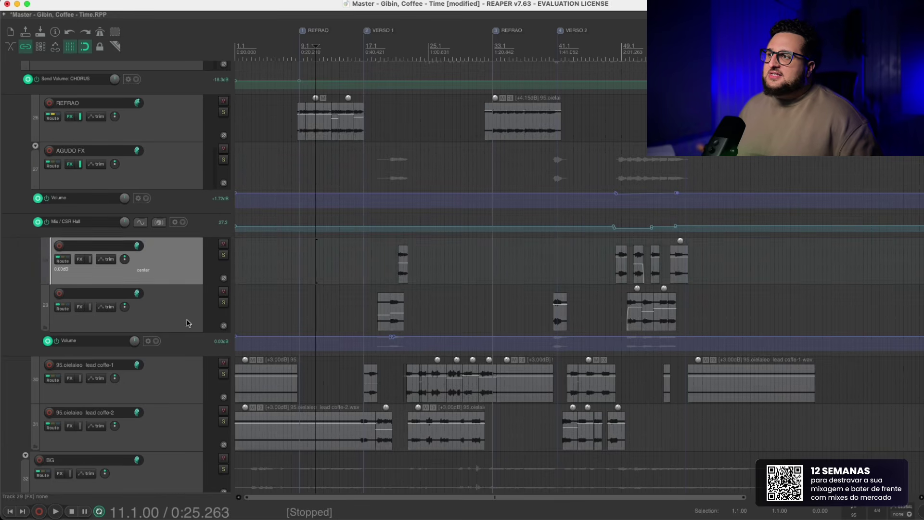
{"action": "left_click", "coordinate": [188, 322]}
{"action": "left_click", "coordinate": [179, 251]}
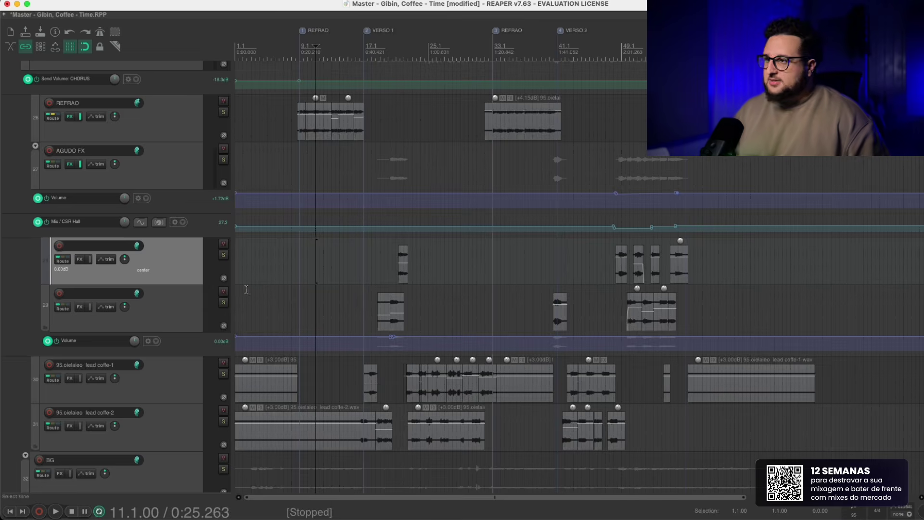
- Split the lead coffe-2 clip just before its first vocal phrase and remove the silent portions from the lead coffe-1 and lead coffe-2 tracks
{"action": "scroll", "coordinate": [246, 289], "scroll_direction": "down", "scroll_amount": 1}
{"action": "left_click", "coordinate": [189, 409]}
{"action": "left_click", "coordinate": [189, 366]}
{"action": "left_click", "coordinate": [180, 401]}
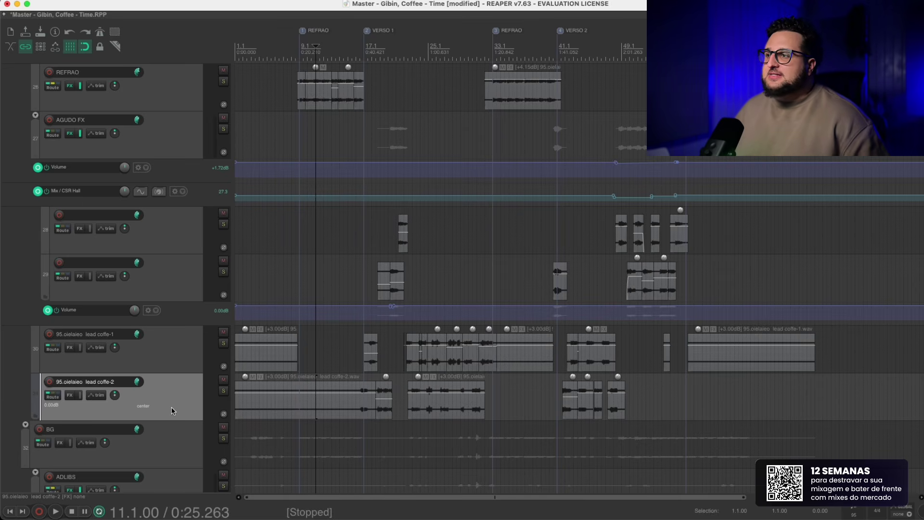
{"action": "left_click", "coordinate": [342, 399]}
{"action": "key", "text": "s"}
{"action": "left_click_drag", "start_coordinate": [314, 398], "coordinate": [284, 345]}
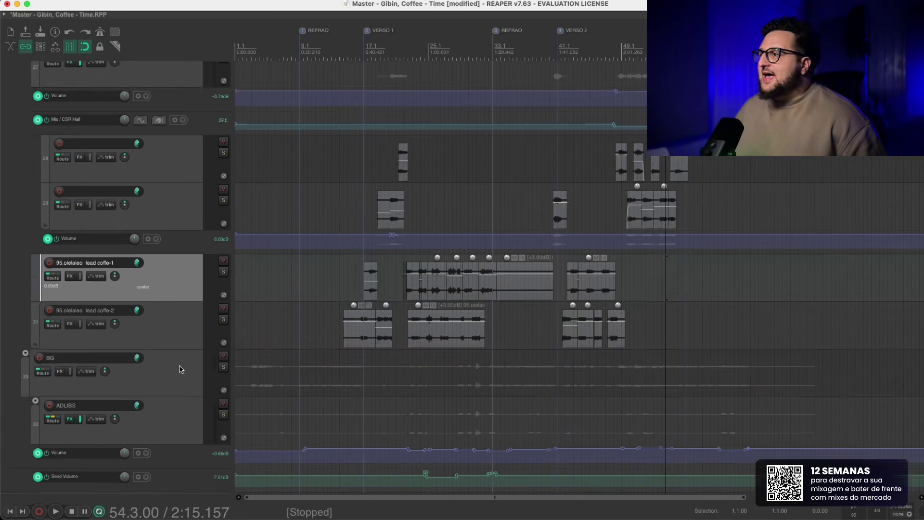
- Select the BG folder and review its contents, from the ADLIBS subfolder down to the 36-Audio track
{"action": "left_click", "coordinate": [180, 369]}
{"action": "scroll", "coordinate": [179, 368], "scroll_direction": "down", "scroll_amount": 5}
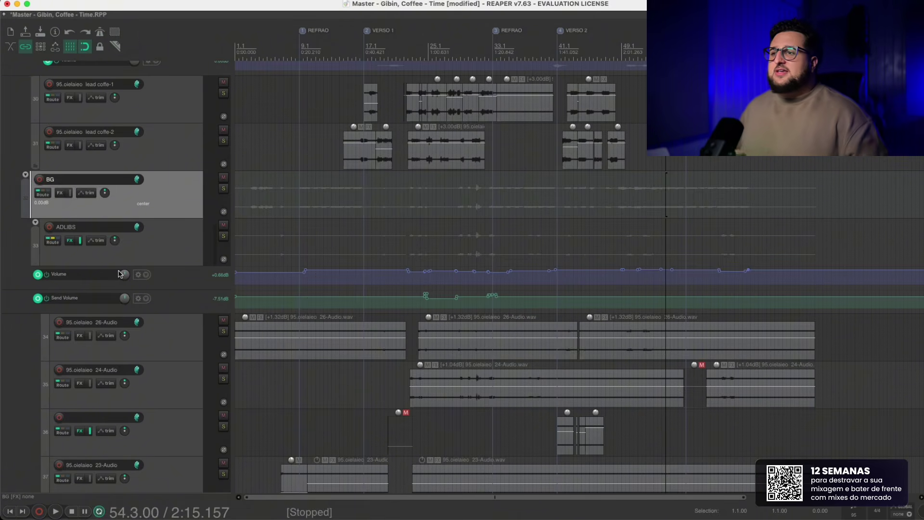
{"action": "scroll", "coordinate": [120, 274], "scroll_direction": "down", "scroll_amount": 10}
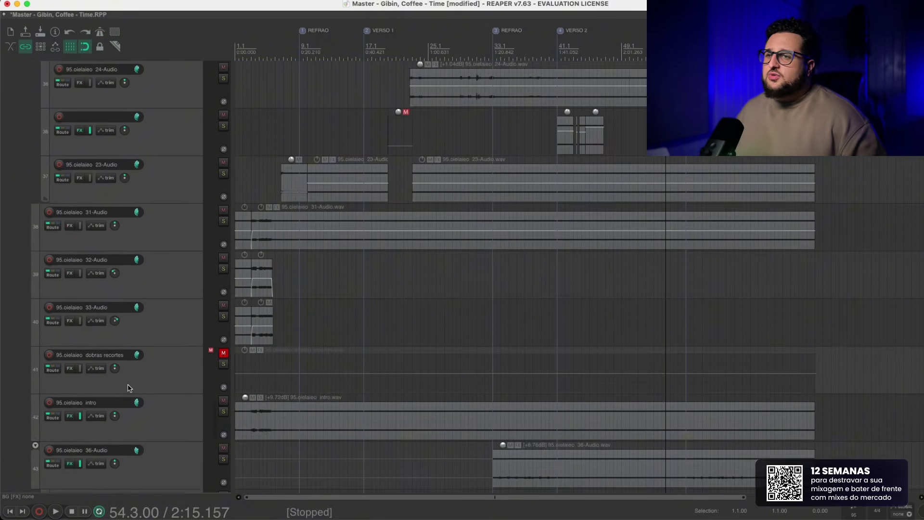
- Show the mixer and review the MAIN channel's effects and sends, then the remaining channels through the AUX group
{"action": "key", "text": "super+m"}
{"action": "scroll", "coordinate": [393, 310], "scroll_direction": "right", "scroll_amount": 3}
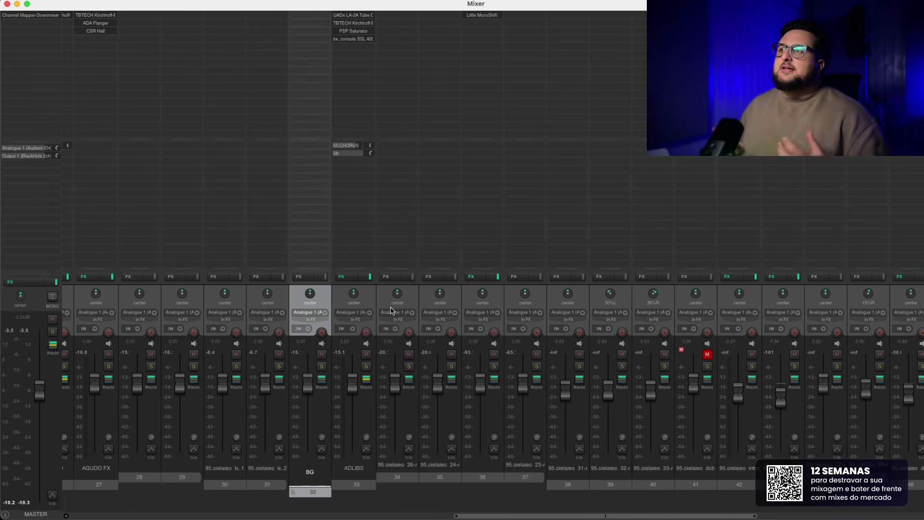
{"action": "scroll", "coordinate": [391, 310], "scroll_direction": "left", "scroll_amount": 8}
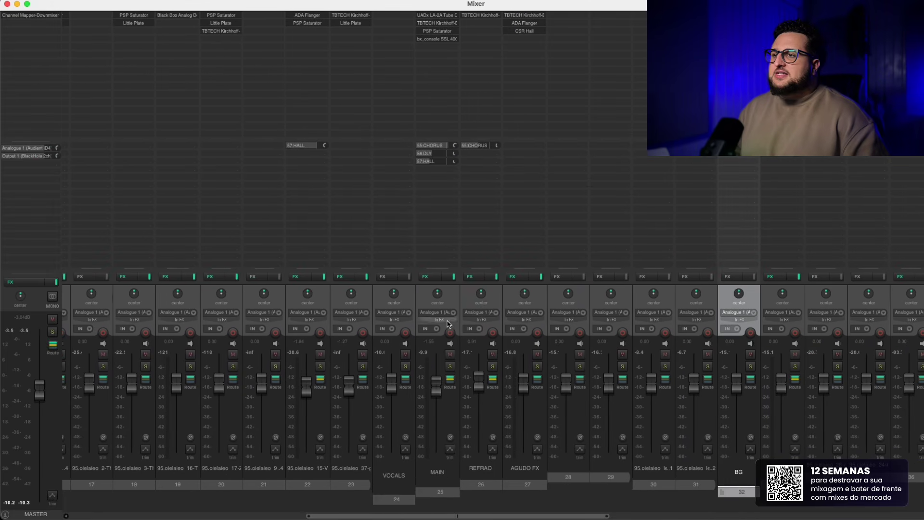
{"action": "left_click", "coordinate": [452, 303]}
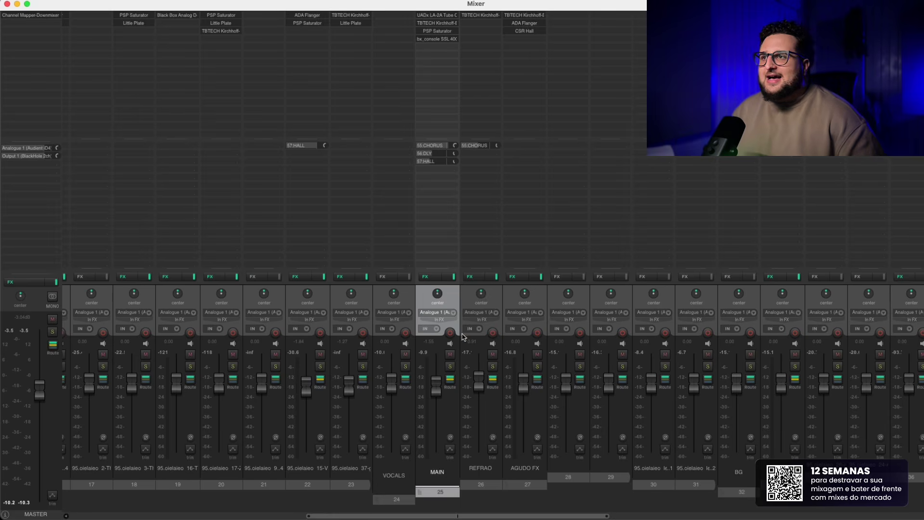
{"action": "scroll", "coordinate": [453, 337], "scroll_direction": "right", "scroll_amount": 15}
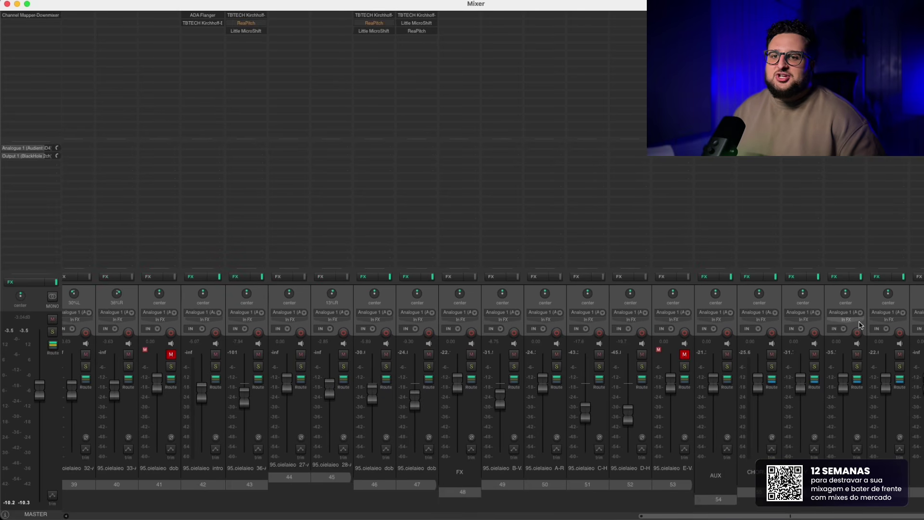
{"action": "left_click", "coordinate": [897, 298]}
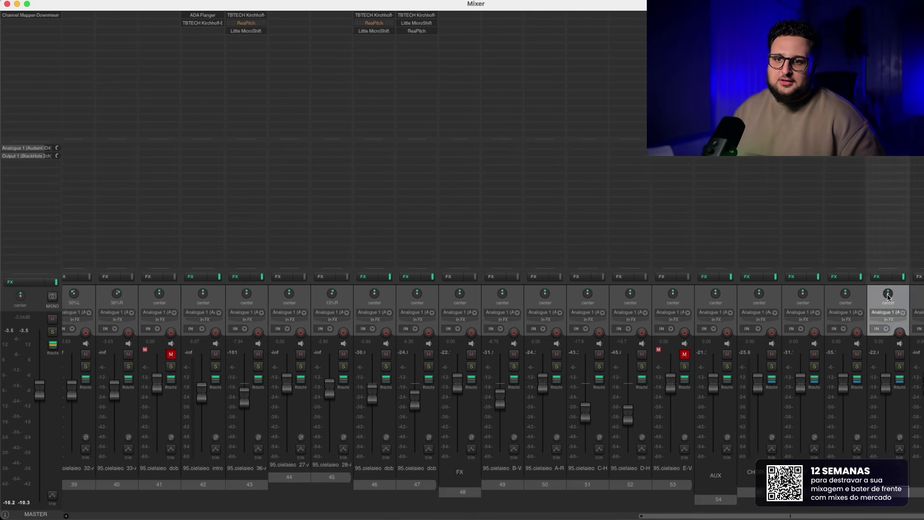
- Return to the MAIN channel in the mixer and inspect the two lead coffe channels, ending on lead coffe-1
{"action": "scroll", "coordinate": [453, 337], "scroll_direction": "left", "scroll_amount": 13}
{"action": "left_click", "coordinate": [324, 296]}
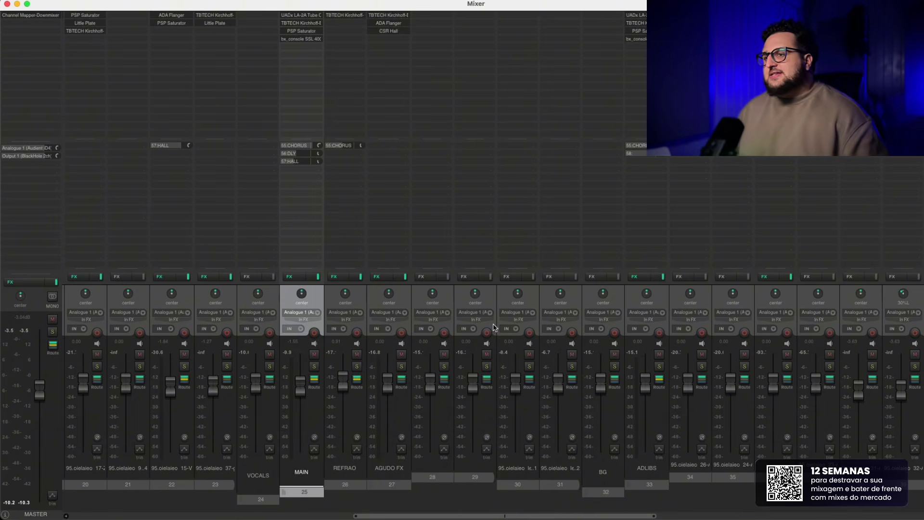
{"action": "left_click", "coordinate": [535, 300]}
{"action": "key", "text": "Down"}
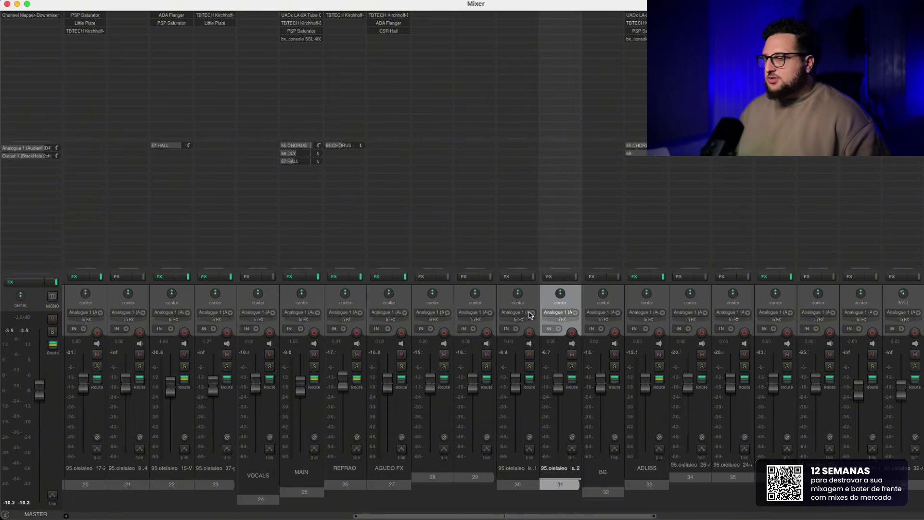
{"action": "key", "text": "Up"}
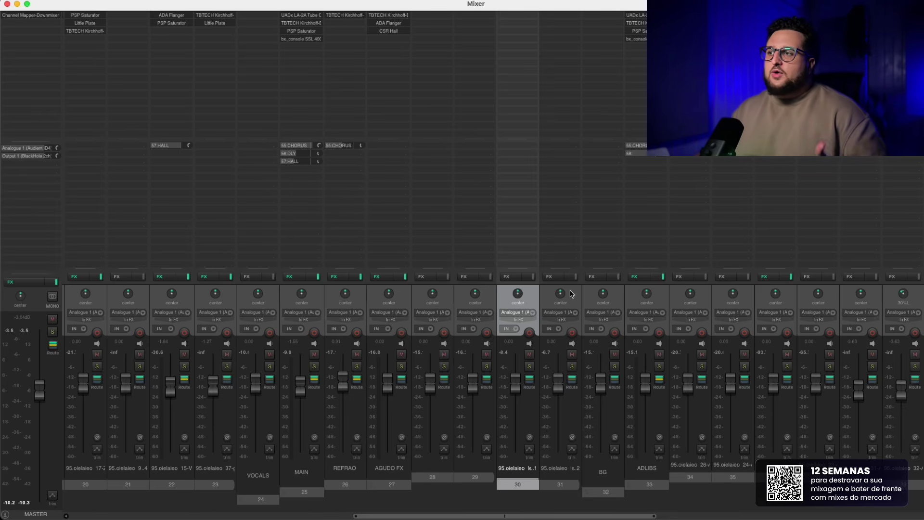
- Inspect the effects and sends on the MAIN, AGUDO FX and REFRAO channels in the mixer, ending on REFRAO
{"action": "left_click", "coordinate": [317, 302]}
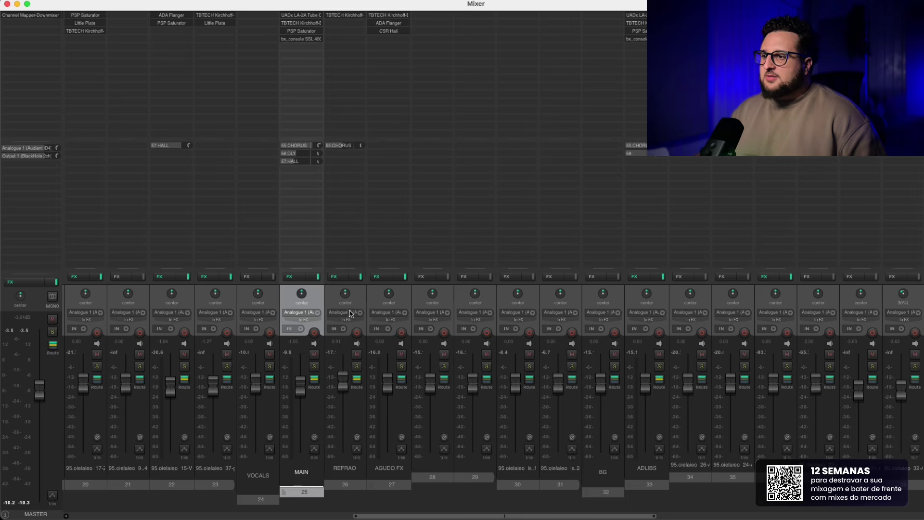
{"action": "left_click", "coordinate": [402, 302]}
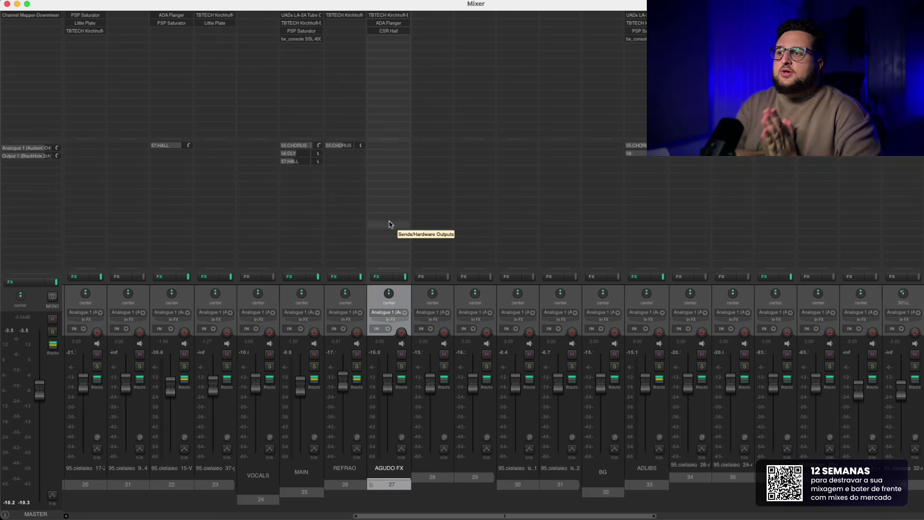
{"action": "left_click", "coordinate": [312, 292]}
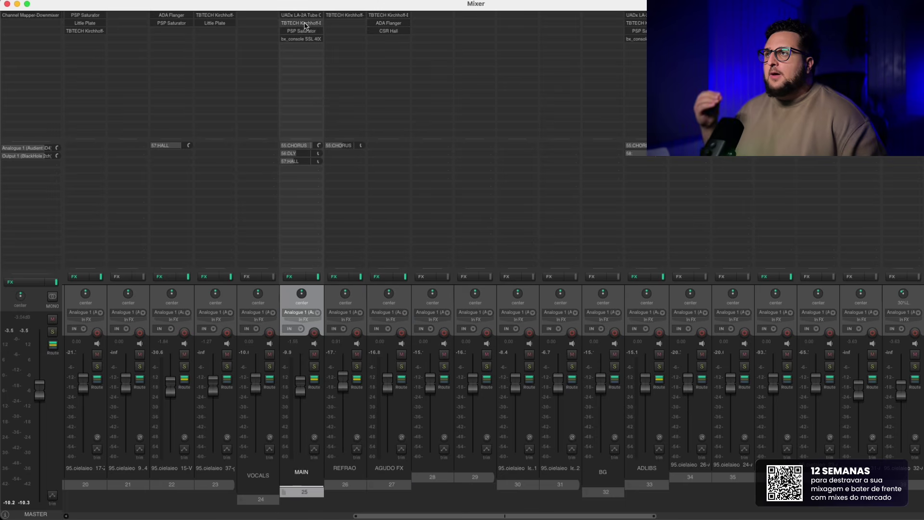
{"action": "left_click", "coordinate": [373, 296]}
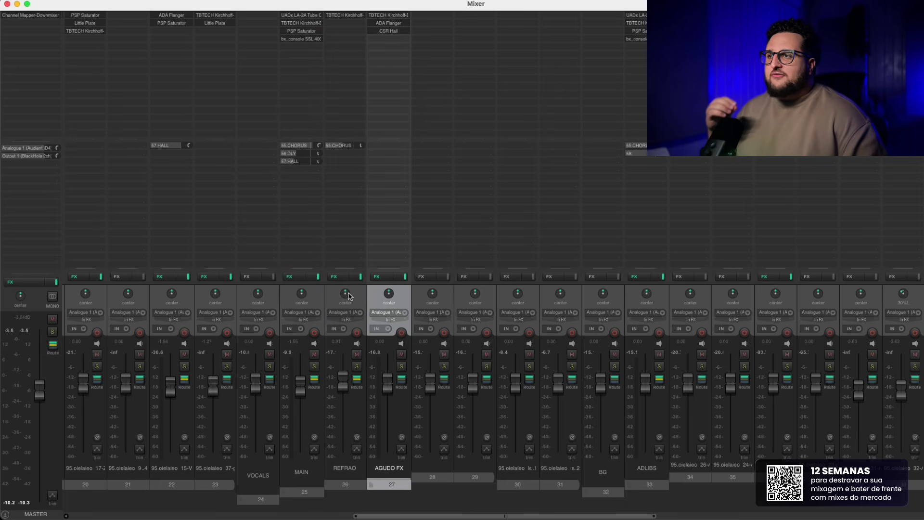
{"action": "left_click", "coordinate": [349, 296]}
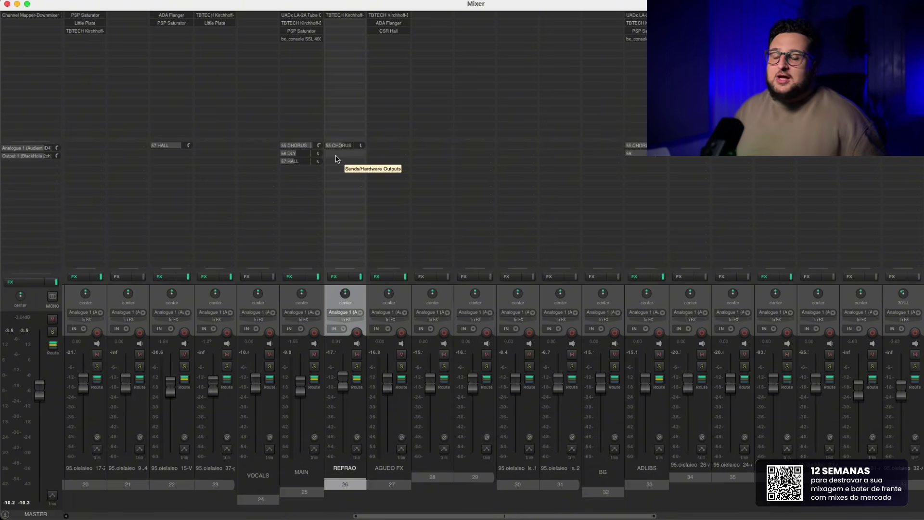
- View the FX and AUX channels in the mixer, then revisit REFRAO and MAIN and check MAIN's DLY send level
{"action": "scroll", "coordinate": [564, 302], "scroll_direction": "right", "scroll_amount": 10}
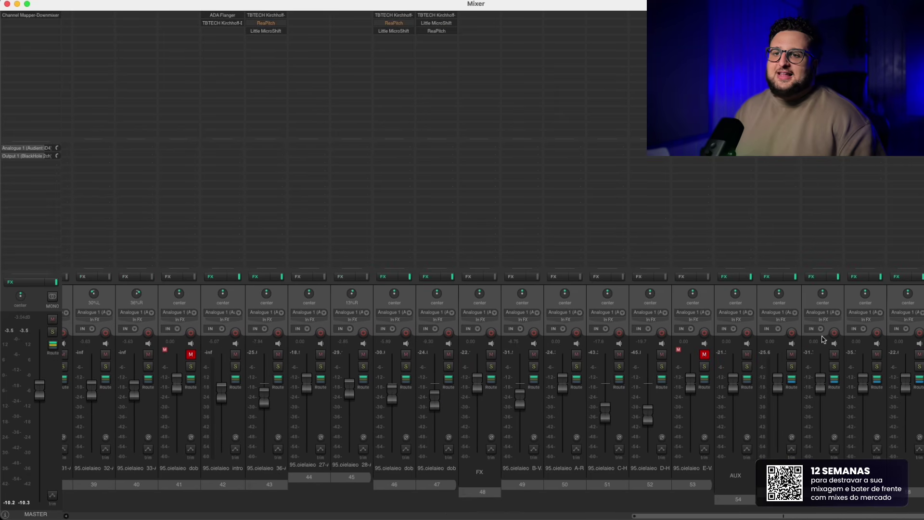
{"action": "left_click", "coordinate": [800, 316]}
{"action": "scroll", "coordinate": [518, 325], "scroll_direction": "left", "scroll_amount": 12}
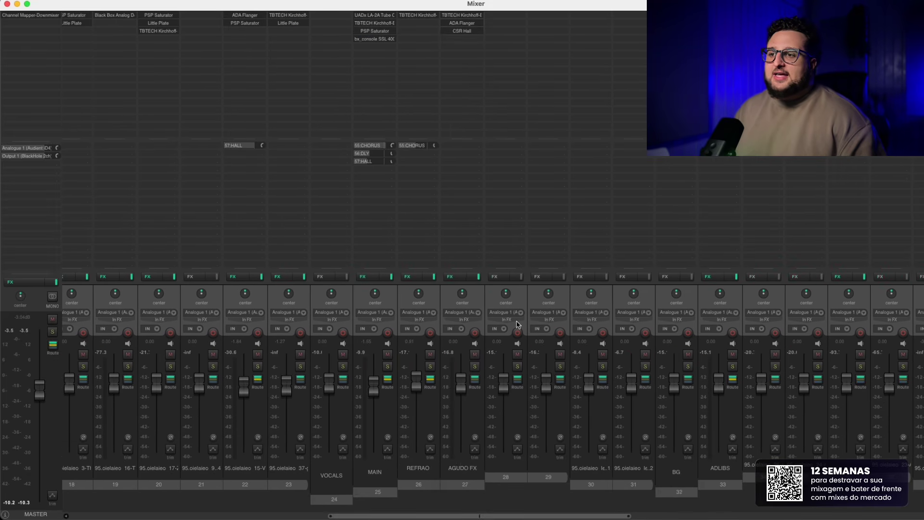
{"action": "left_click", "coordinate": [430, 298]}
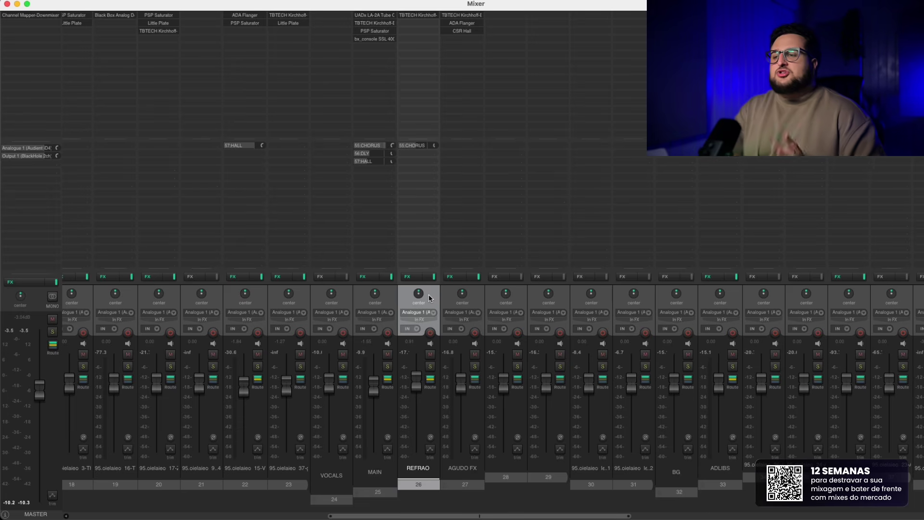
{"action": "left_click", "coordinate": [391, 299]}
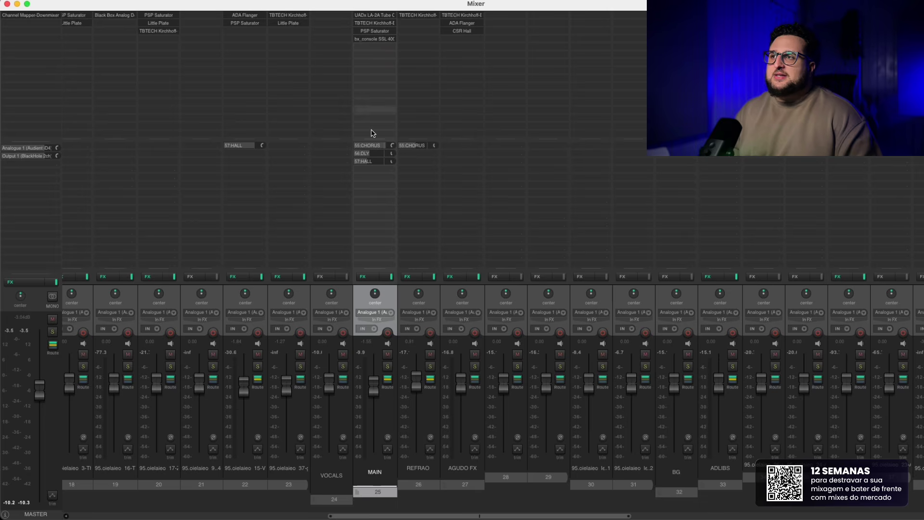
{"action": "mouse_move", "coordinate": [385, 153]}
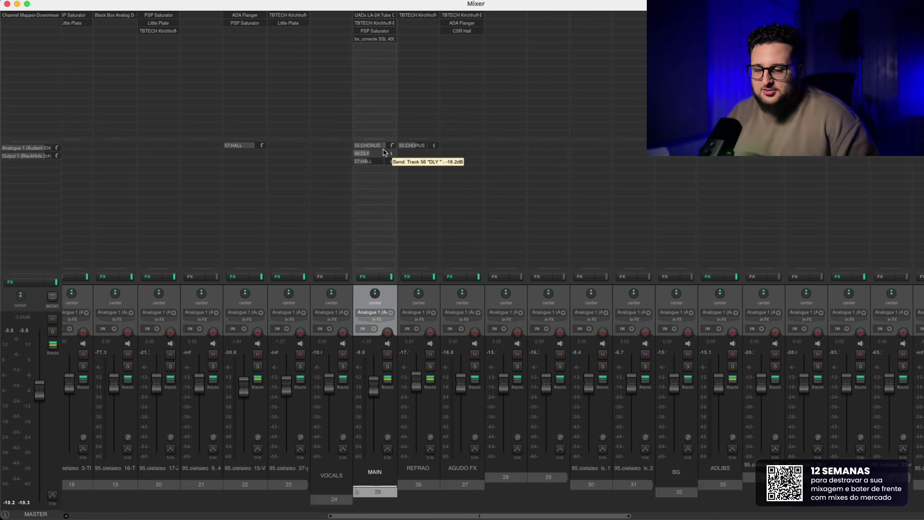
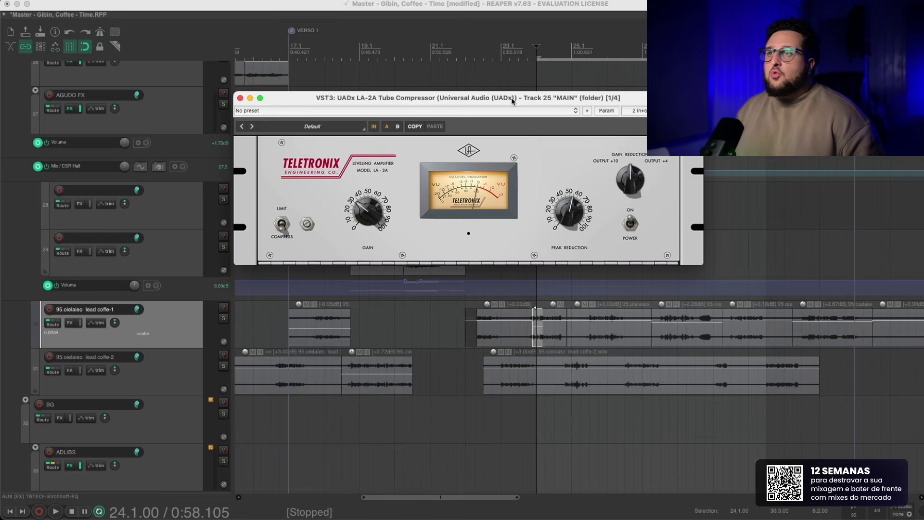
- Place the MAIN folder's UADx LA-2A window clear of the lead coffe clips and examine its settings alongside them
{"action": "left_click_drag", "start_coordinate": [511, 97], "coordinate": [530, 81]}
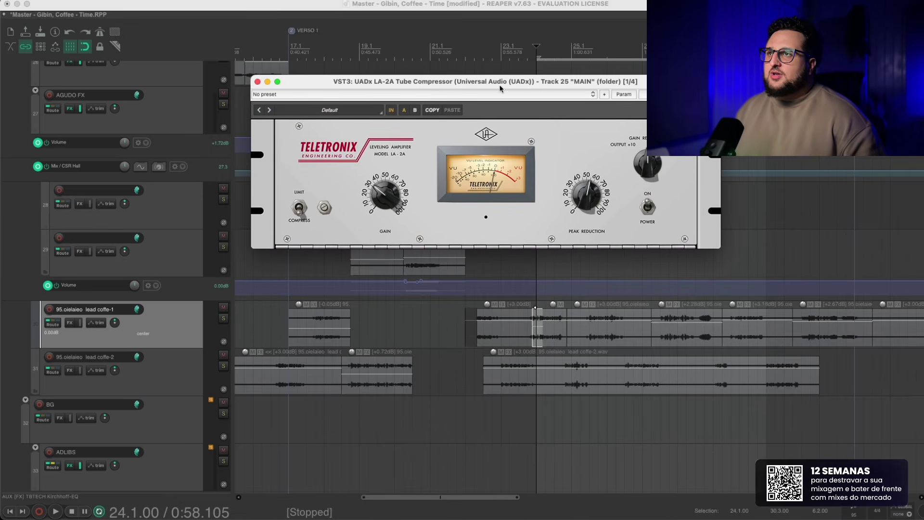
{"action": "left_click_drag", "start_coordinate": [500, 85], "coordinate": [500, 82]}
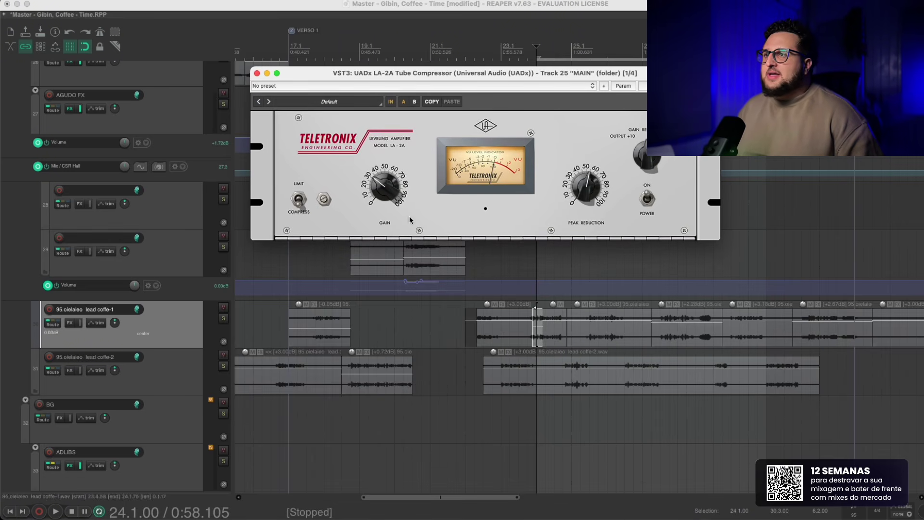
{"action": "left_click_drag", "start_coordinate": [486, 70], "coordinate": [481, 73]}
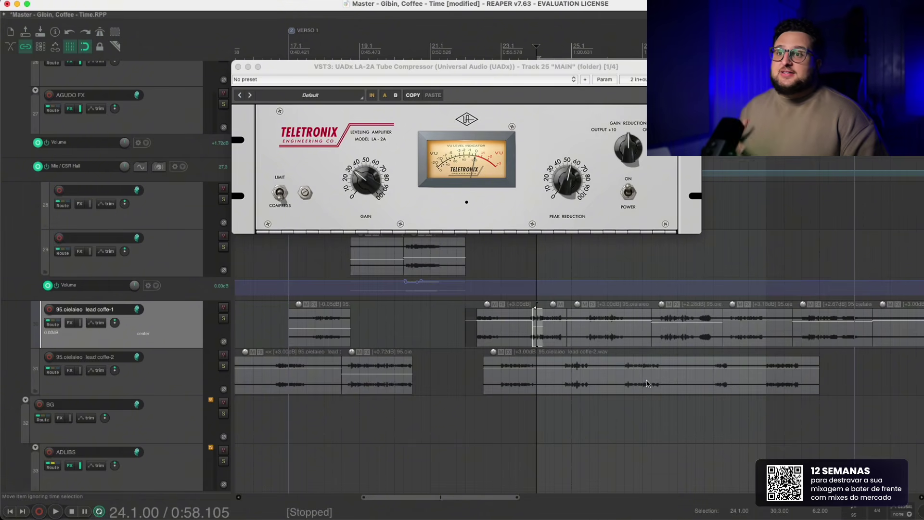
{"action": "left_click", "coordinate": [704, 335]}
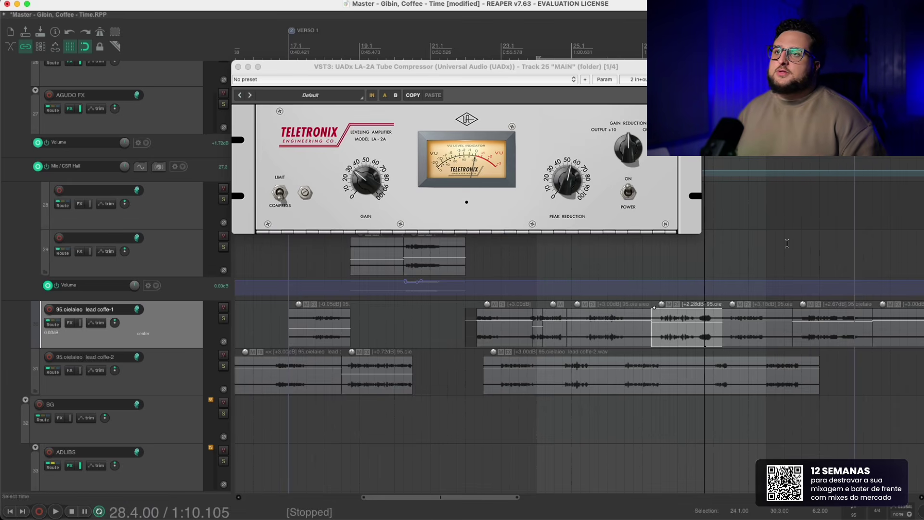
{"action": "left_click_drag", "start_coordinate": [367, 67], "coordinate": [377, 87]}
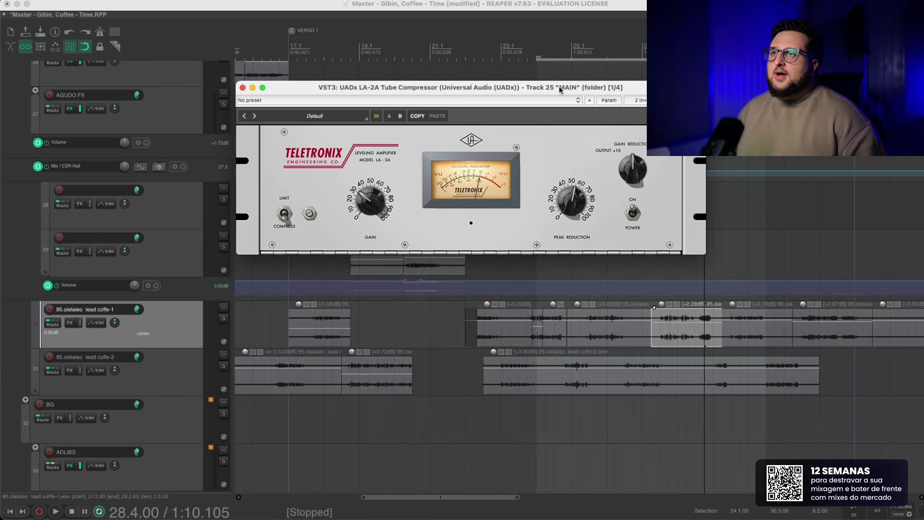
{"action": "left_click_drag", "start_coordinate": [559, 86], "coordinate": [567, 86]}
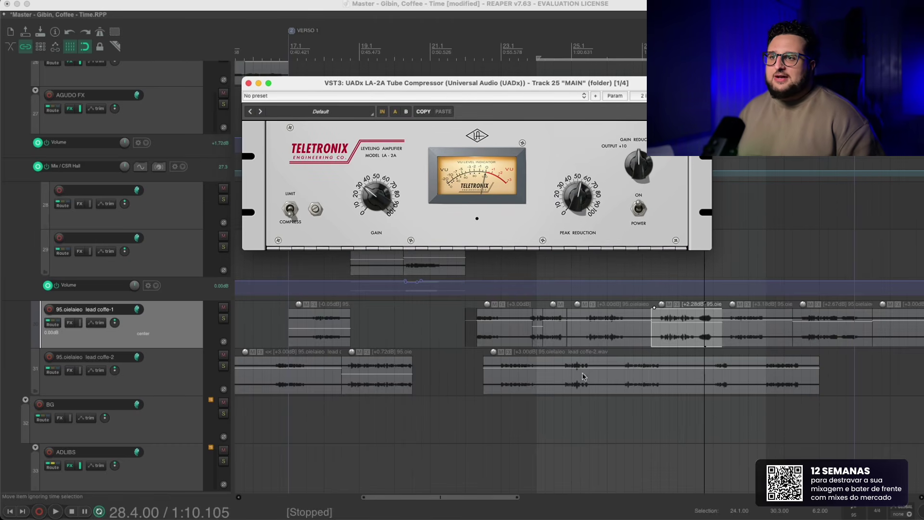
- Play the lead vocals and compare the sound with the MAIN folder's LA-2A compressor bypassed and enabled
{"action": "left_click", "coordinate": [545, 320]}
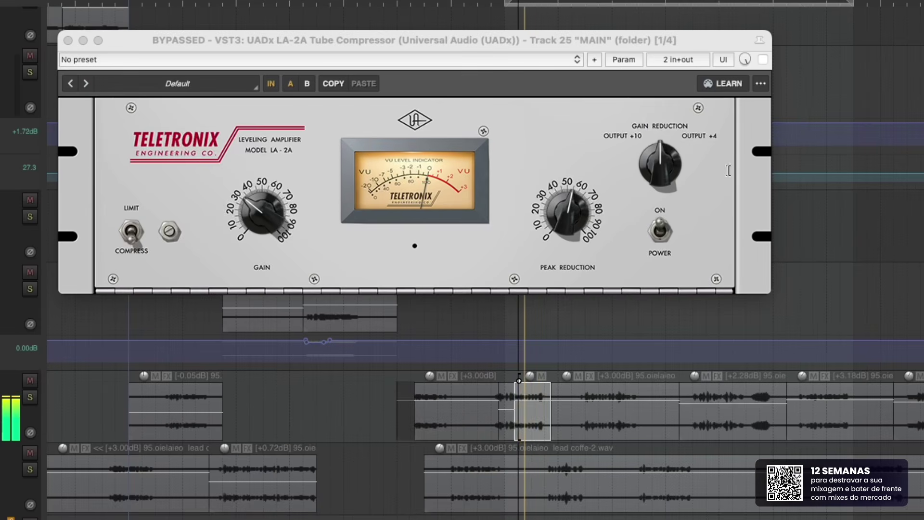
{"action": "left_click", "coordinate": [763, 59]}
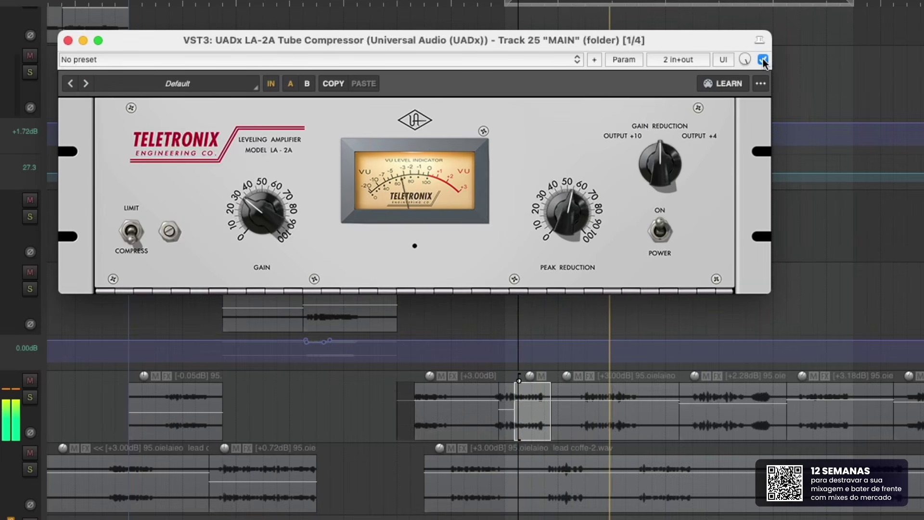
{"action": "left_click", "coordinate": [763, 59]}
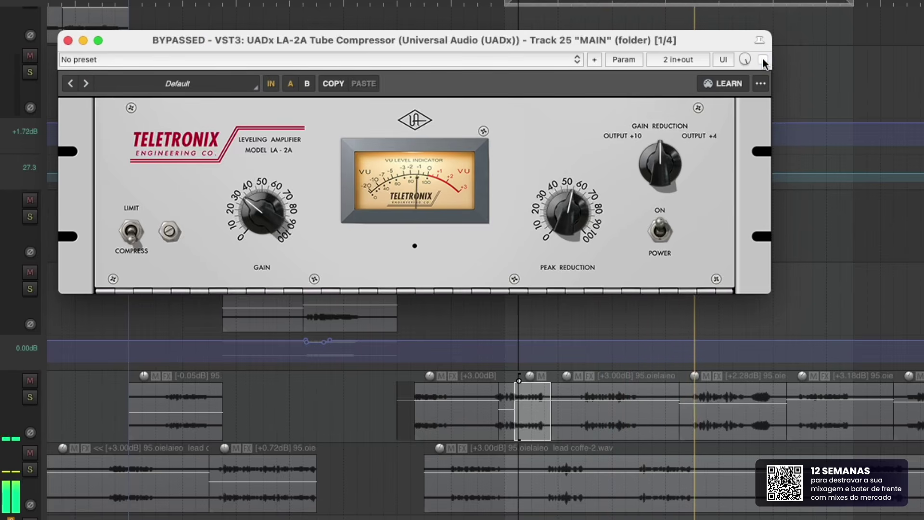
{"action": "left_click", "coordinate": [660, 487]}
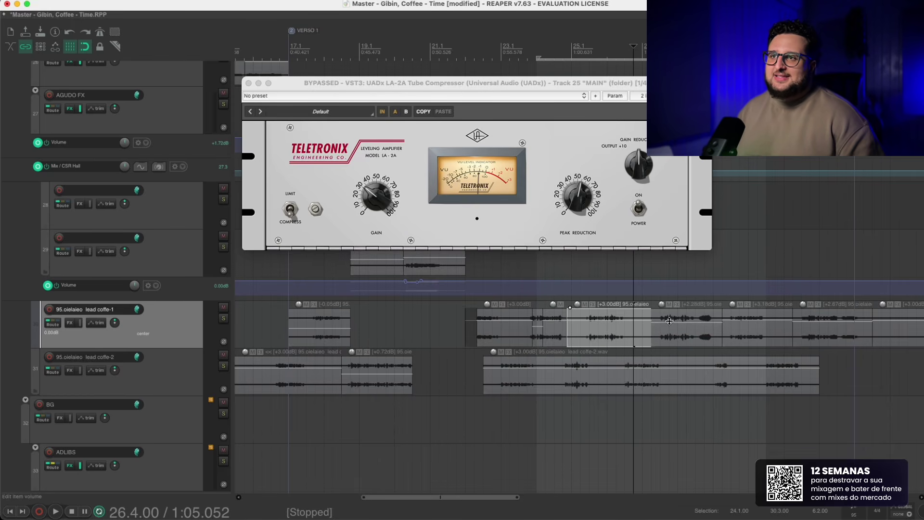
{"action": "left_click", "coordinate": [634, 86]}
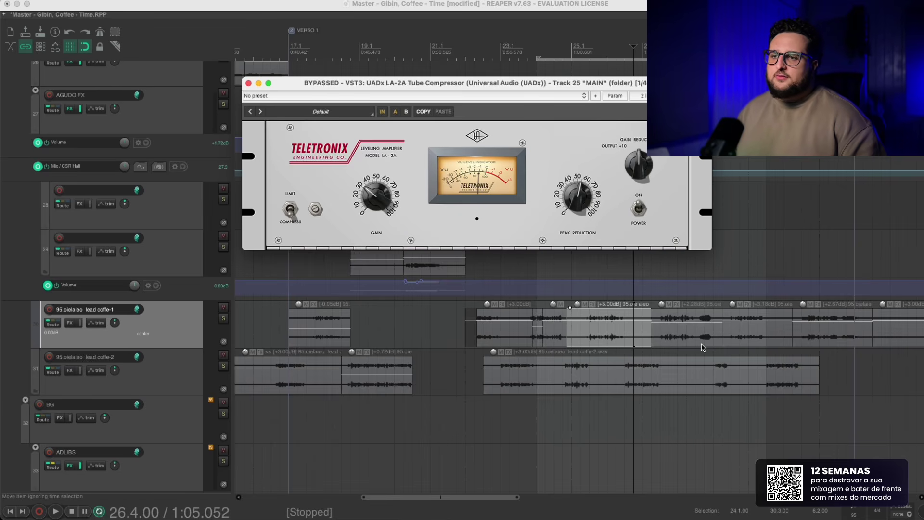
{"action": "key", "text": "space"}
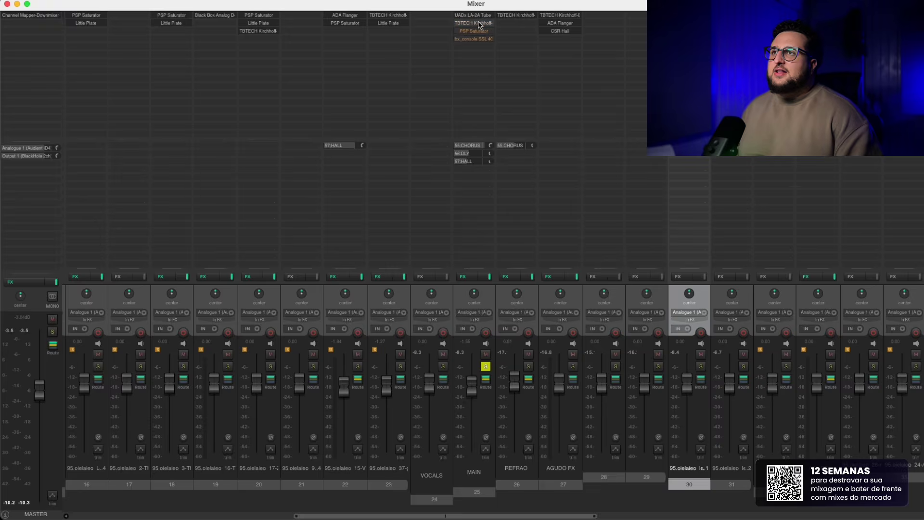
- Open the MAIN channel's TBTECH Kirchhoff-EQ, hide the mixer and move the EQ window into clear view
{"action": "left_click", "coordinate": [479, 25]}
{"action": "key", "text": "super+m"}
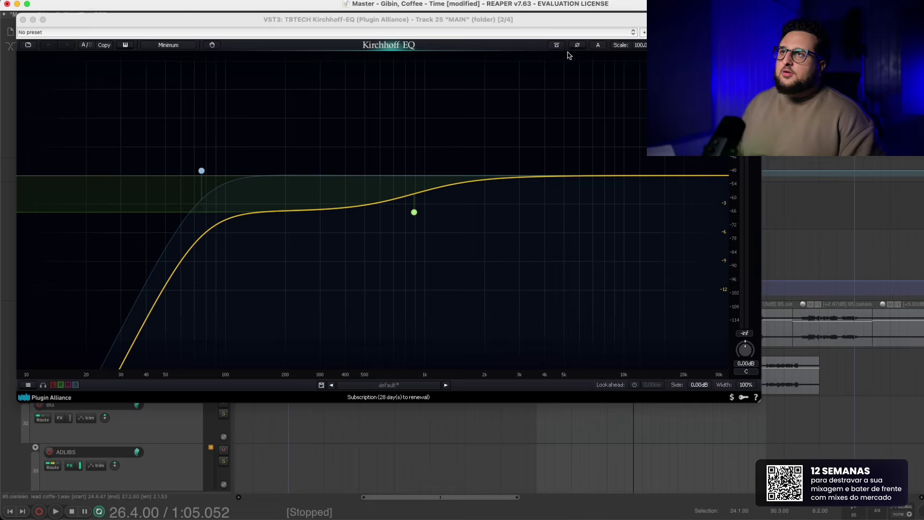
{"action": "left_click_drag", "start_coordinate": [573, 21], "coordinate": [602, 48]}
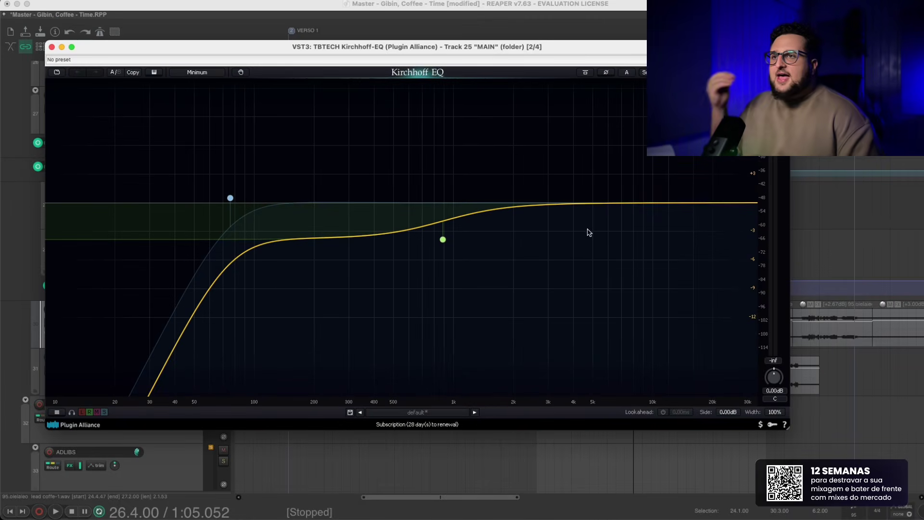
- Try a bell boost of about 7.3 dB near 4.3 kHz in the MAIN folder's EQ and view the available filter types
{"action": "left_click_drag", "start_coordinate": [556, 204], "coordinate": [568, 143]}
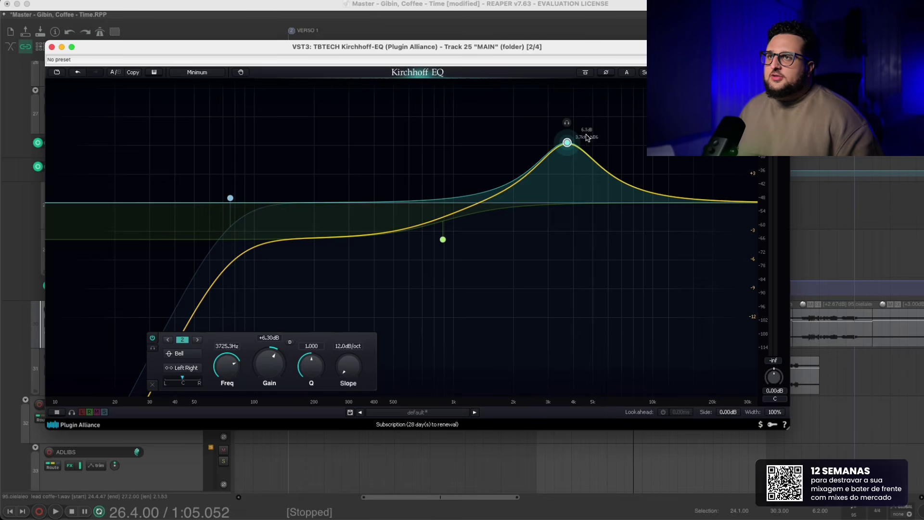
{"action": "left_click", "coordinate": [186, 355]}
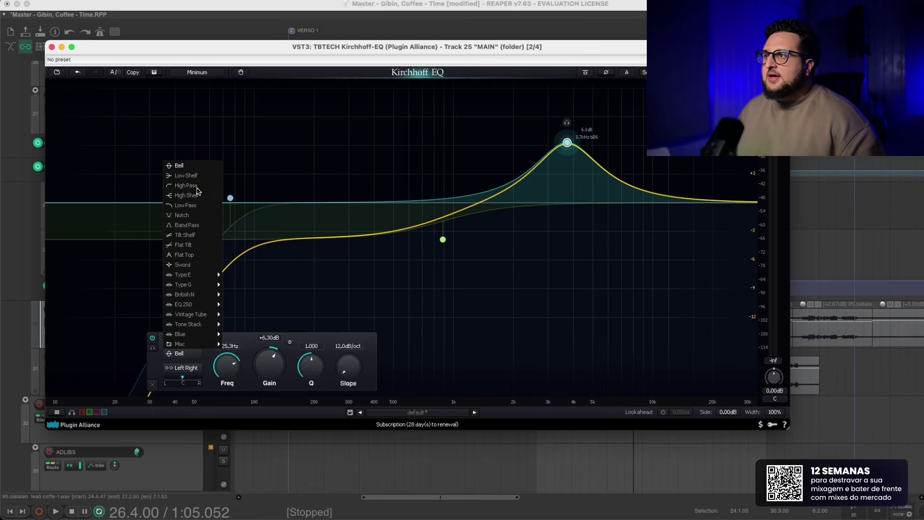
{"action": "left_click", "coordinate": [344, 260]}
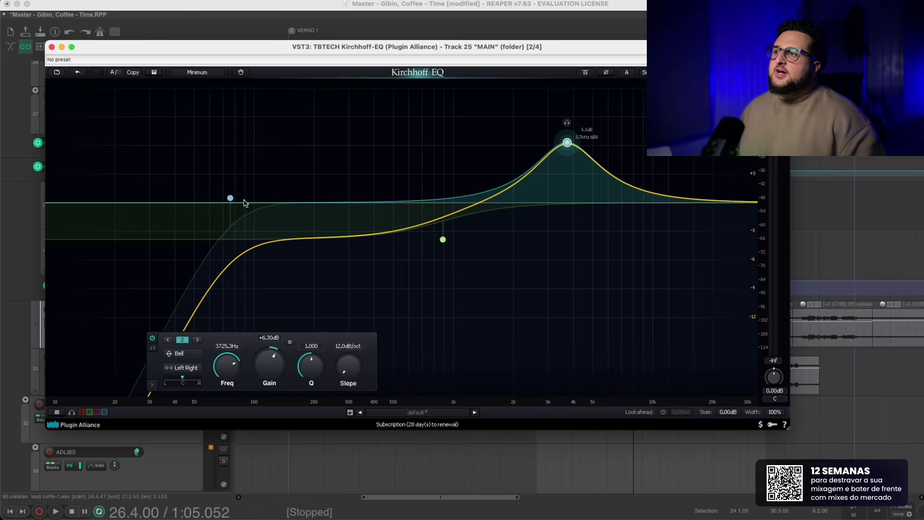
{"action": "left_click", "coordinate": [230, 199]}
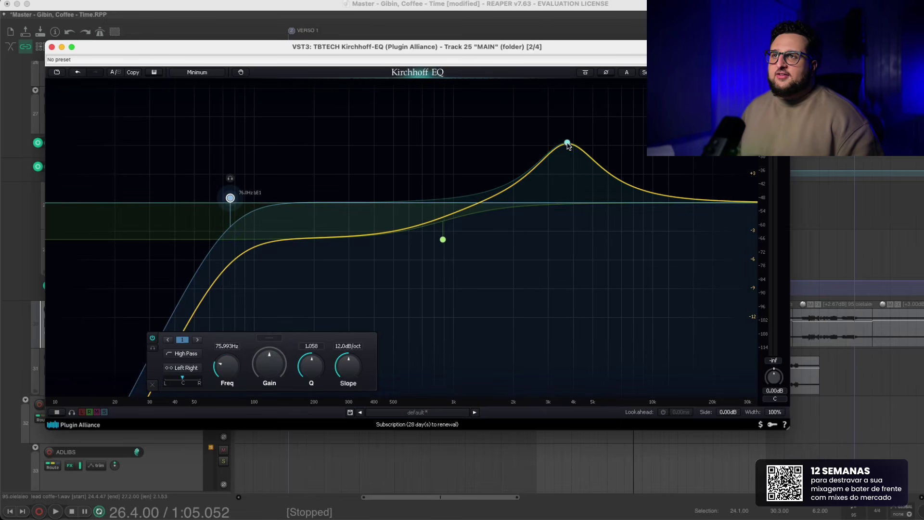
{"action": "mouse_move", "coordinate": [569, 144]}
{"action": "left_mouse_down"}
{"action": "mouse_move", "coordinate": [623, 157]}
{"action": "mouse_move", "coordinate": [581, 135]}
{"action": "left_mouse_up"}
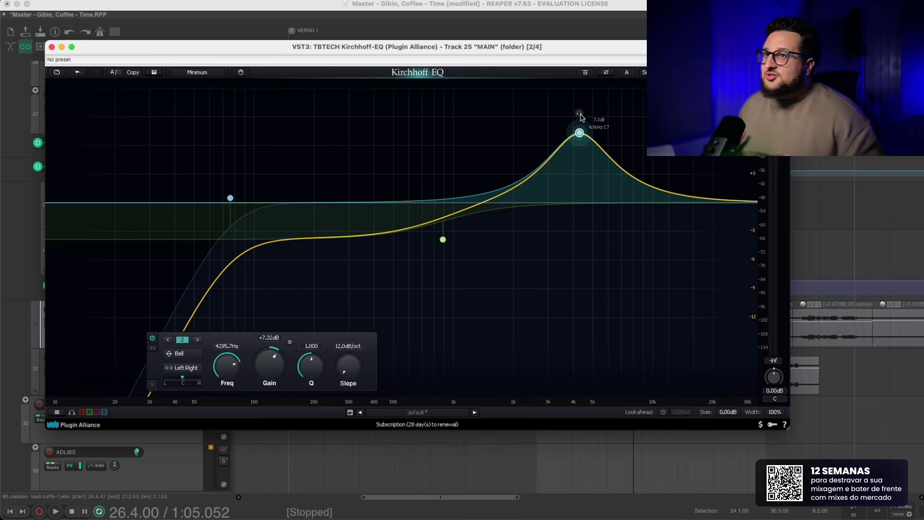
{"action": "left_click_drag", "start_coordinate": [579, 135], "coordinate": [576, 241]}
{"action": "scroll", "coordinate": [555, 238], "scroll_direction": "up", "scroll_amount": 10}
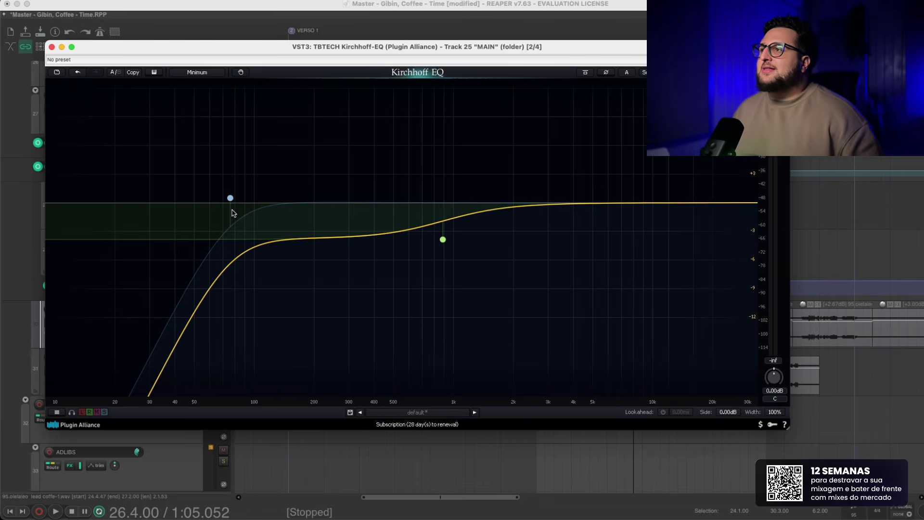
- Examine the high-pass and low-shelf bands in the MAIN folder's Kirchhoff-EQ and compare the vocals with the EQ bypassed and enabled
{"action": "left_click", "coordinate": [230, 199]}
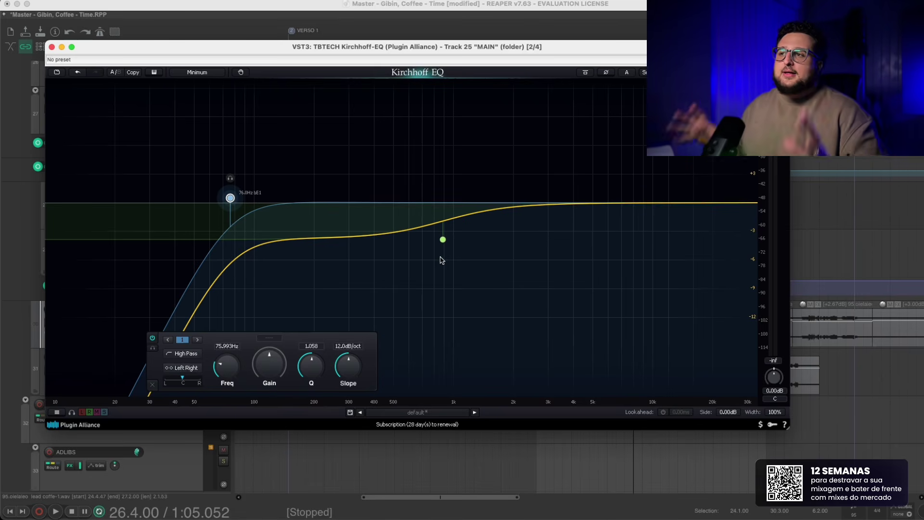
{"action": "left_click", "coordinate": [444, 240]}
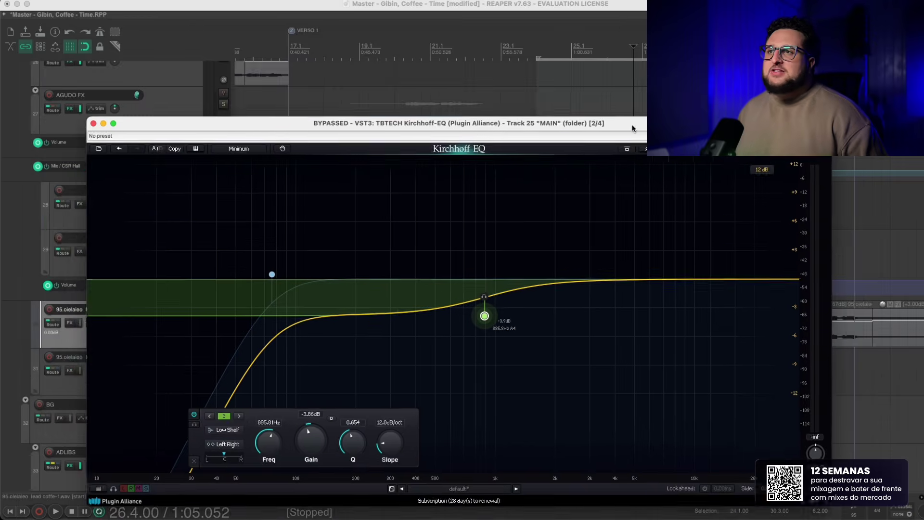
{"action": "left_click_drag", "start_coordinate": [625, 197], "coordinate": [578, 112]}
{"action": "left_click", "coordinate": [547, 81]}
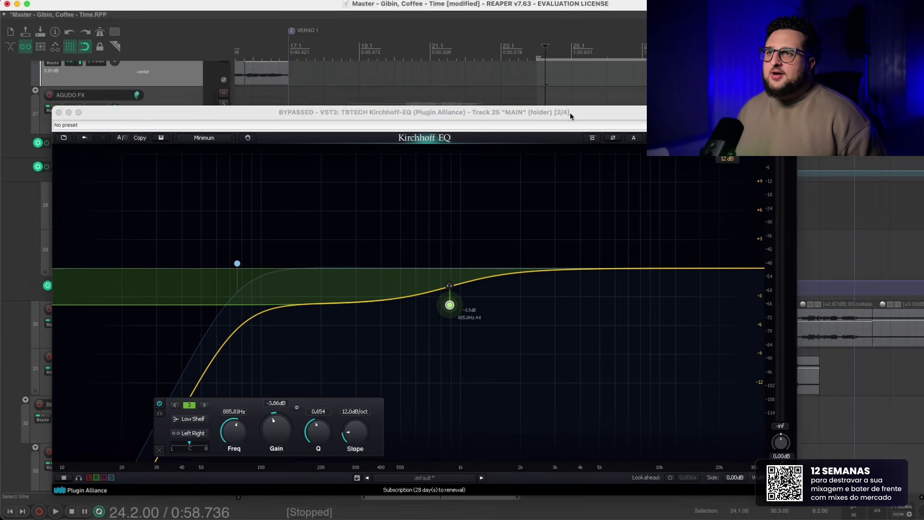
{"action": "left_click_drag", "start_coordinate": [678, 116], "coordinate": [678, 98]}
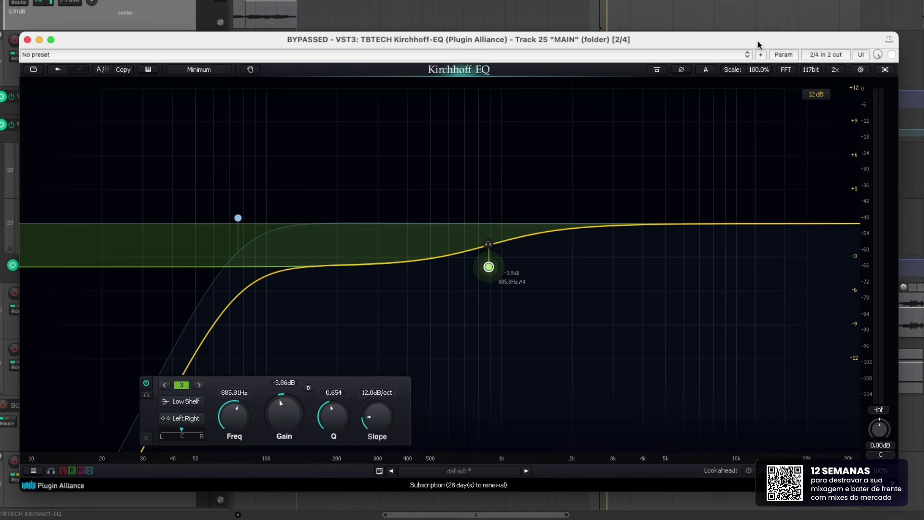
{"action": "left_click", "coordinate": [892, 55]}
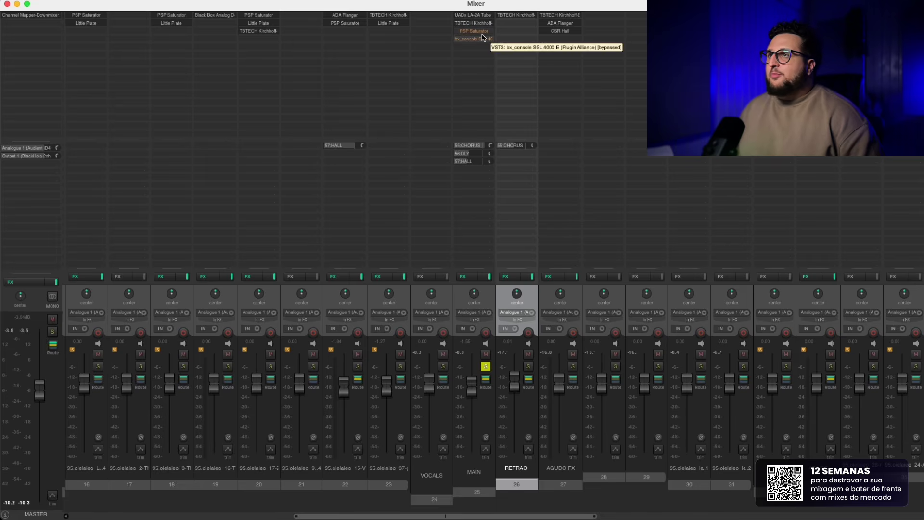
- Open the MAIN folder's PSP Saturator, examine its settings and compare the playing vocals with the saturator bypassed and enabled
{"action": "double_click", "coordinate": [485, 32]}
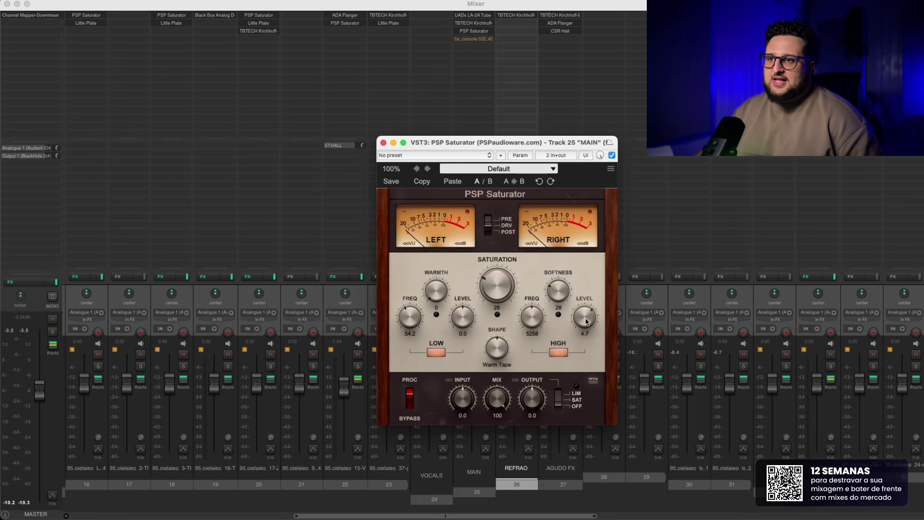
{"action": "left_click_drag", "start_coordinate": [585, 143], "coordinate": [554, 139]}
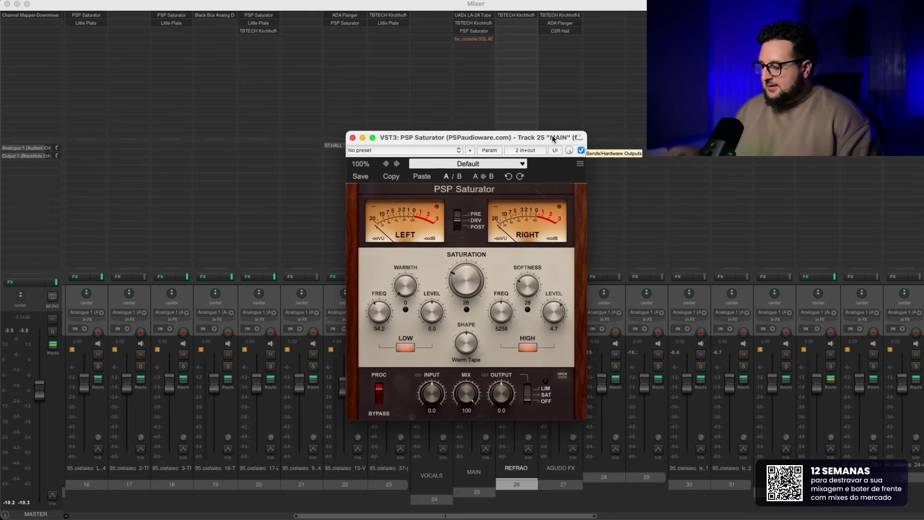
{"action": "left_click", "coordinate": [582, 150]}
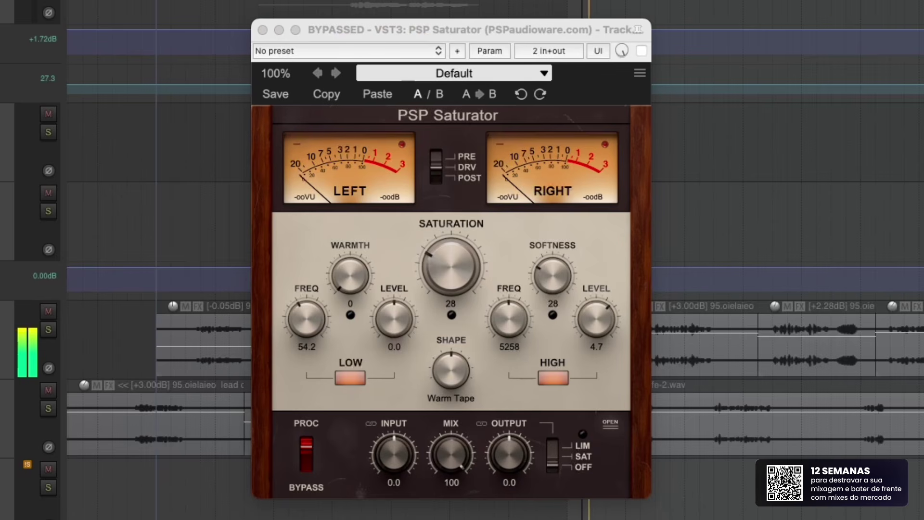
{"action": "left_click", "coordinate": [642, 51]}
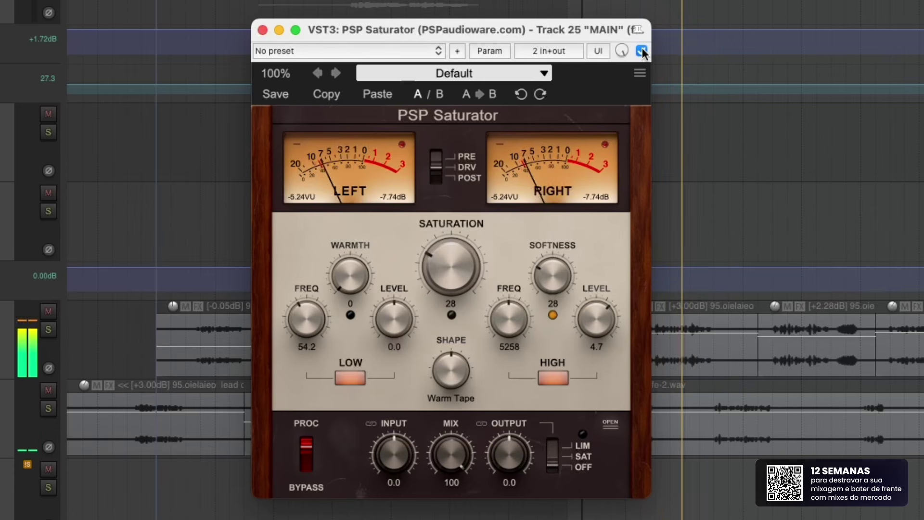
{"action": "left_click", "coordinate": [643, 51]}
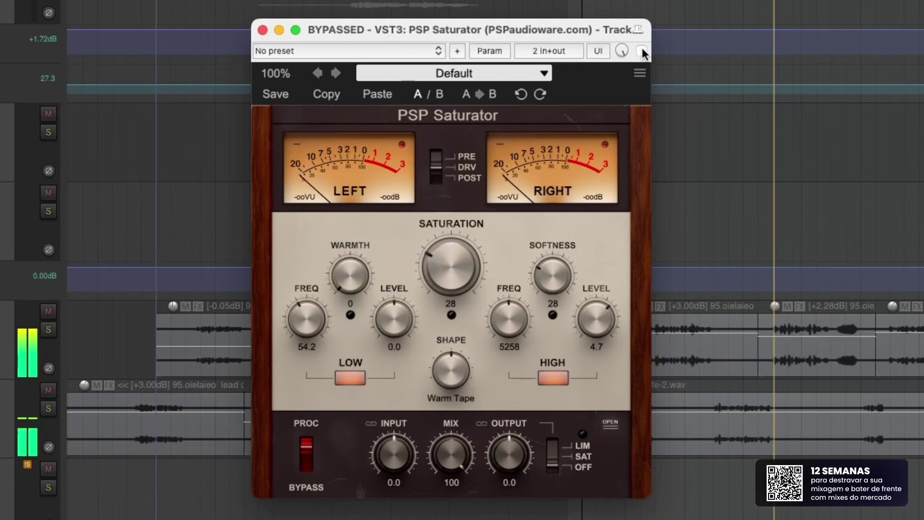
{"action": "left_click", "coordinate": [641, 51]}
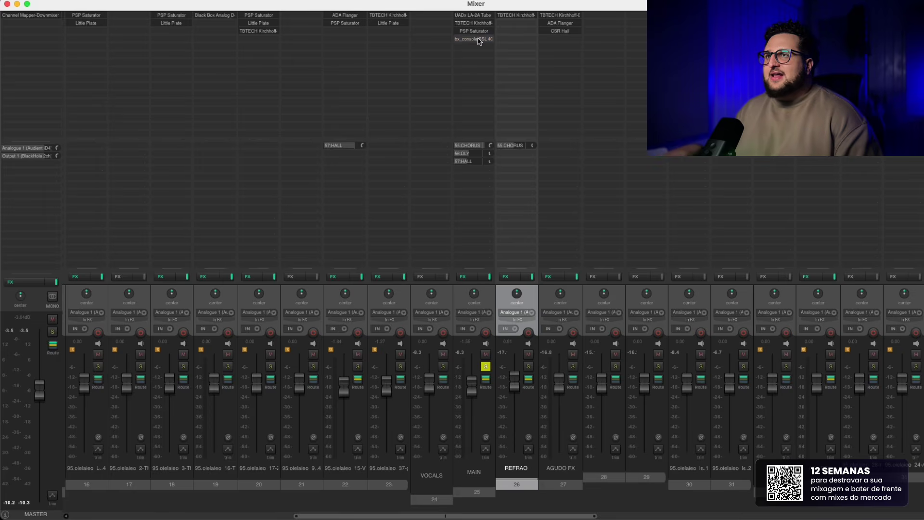
- Open the MAIN folder's bx_console SSL 4000 E, examine its EQ, and briefly view PSP Saturator's settings beside it
{"action": "left_click", "coordinate": [476, 39]}
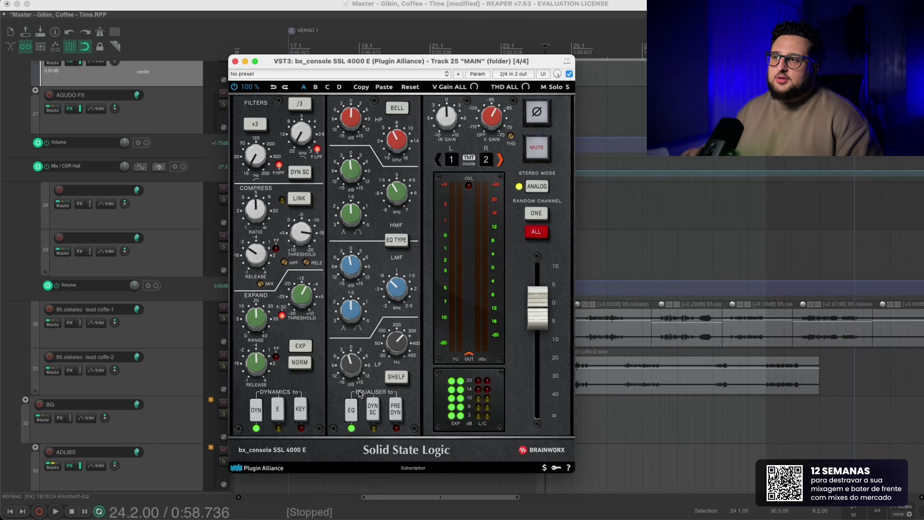
{"action": "mouse_move", "coordinate": [357, 126]}
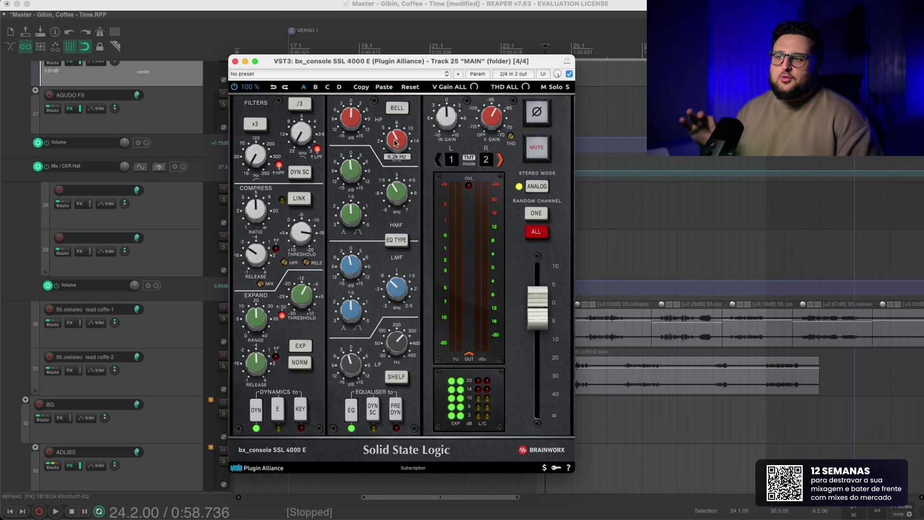
{"action": "key", "text": "super+m"}
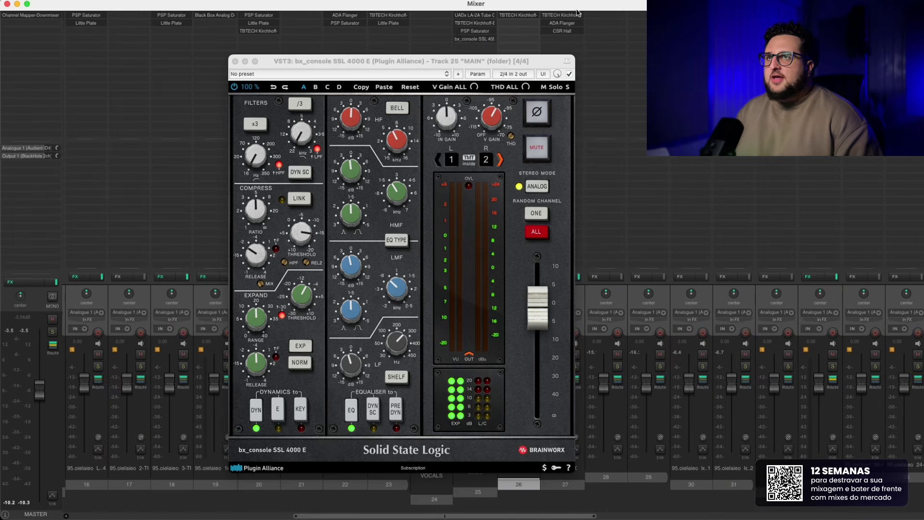
{"action": "left_click", "coordinate": [475, 31]}
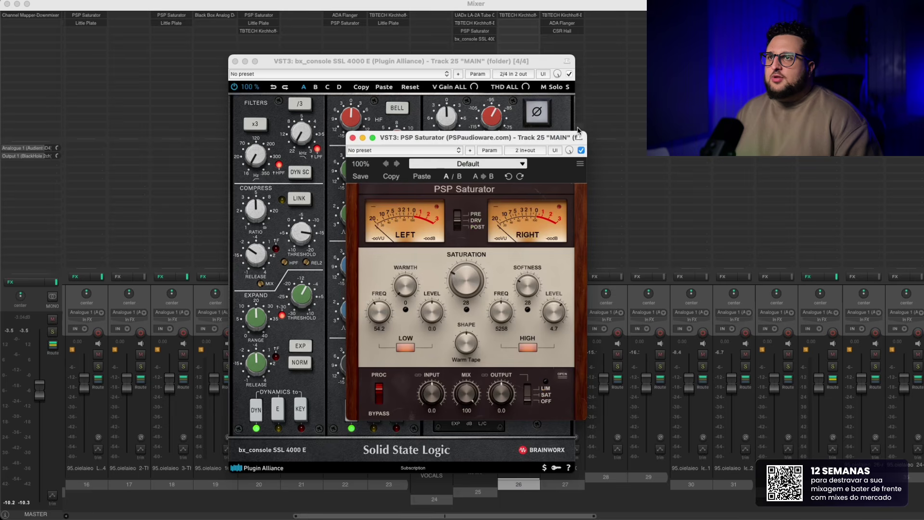
{"action": "left_click_drag", "start_coordinate": [543, 141], "coordinate": [598, 130]}
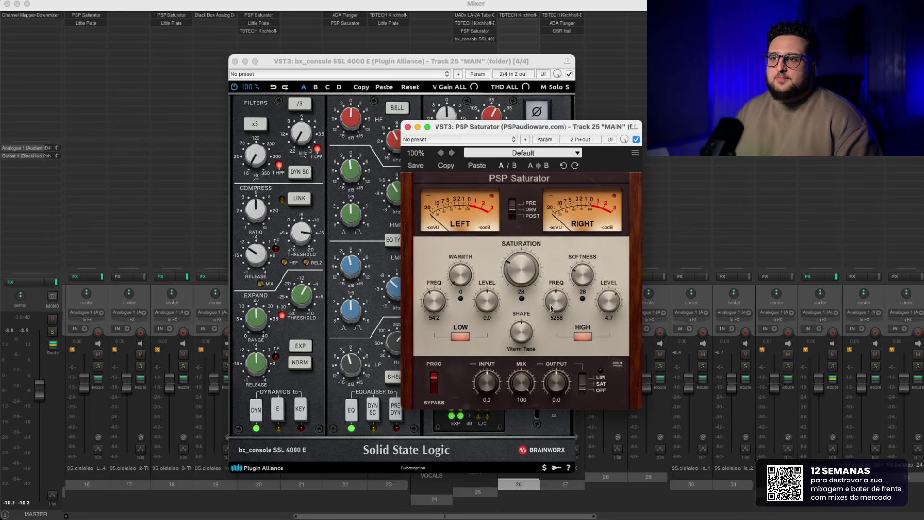
{"action": "left_click", "coordinate": [408, 127]}
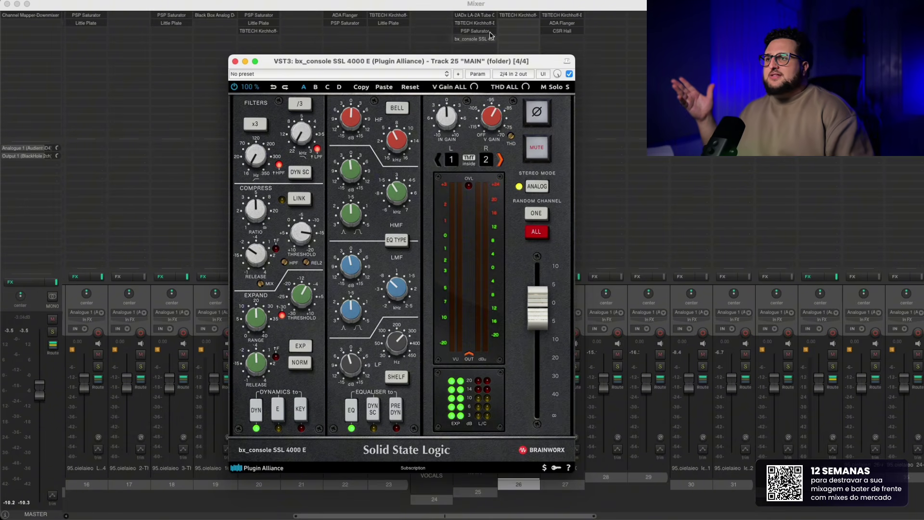
- Examine the SSL 4000 E equaliser section and review the curve of the MAIN folder's Kirchhoff-EQ over it
{"action": "mouse_move", "coordinate": [385, 196]}
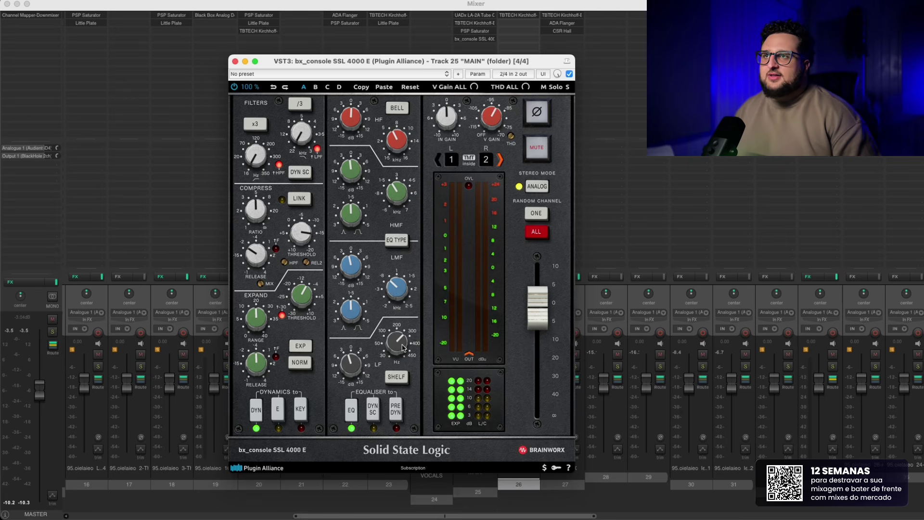
{"action": "left_click_drag", "start_coordinate": [436, 65], "coordinate": [437, 64]}
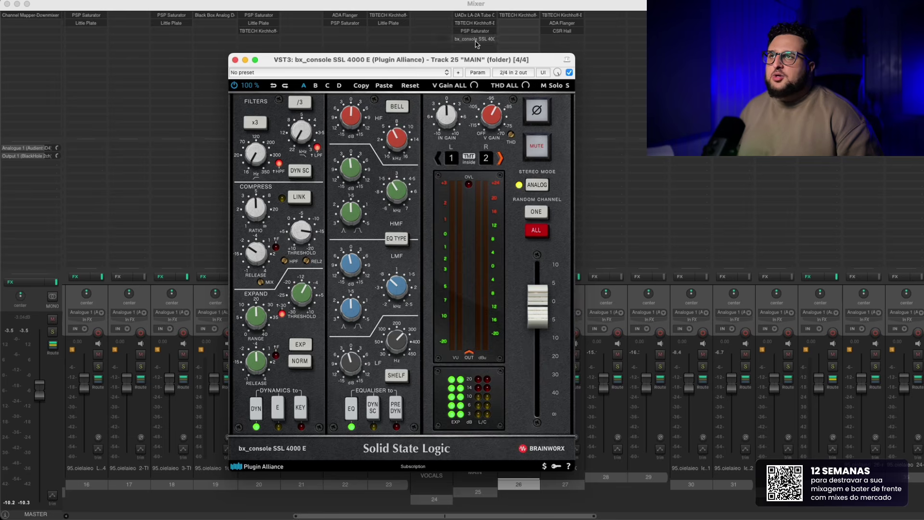
{"action": "left_click", "coordinate": [476, 23]}
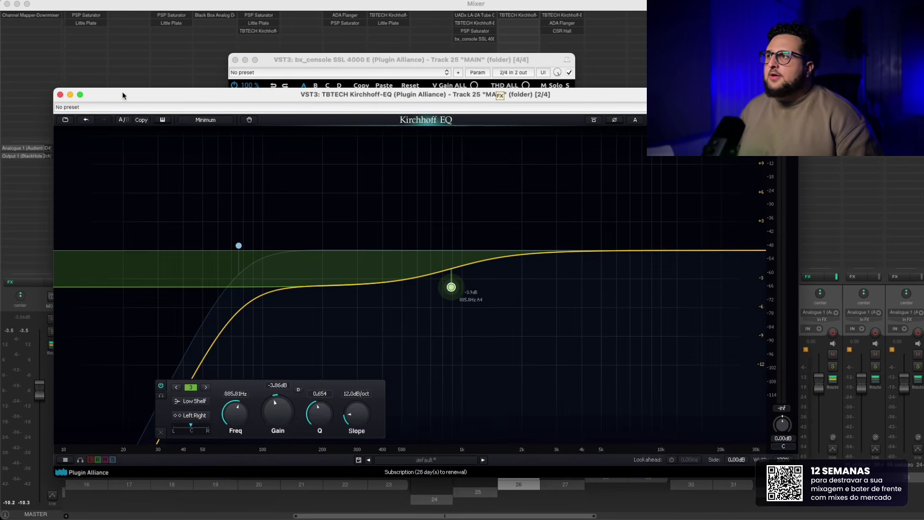
{"action": "left_click", "coordinate": [59, 95]}
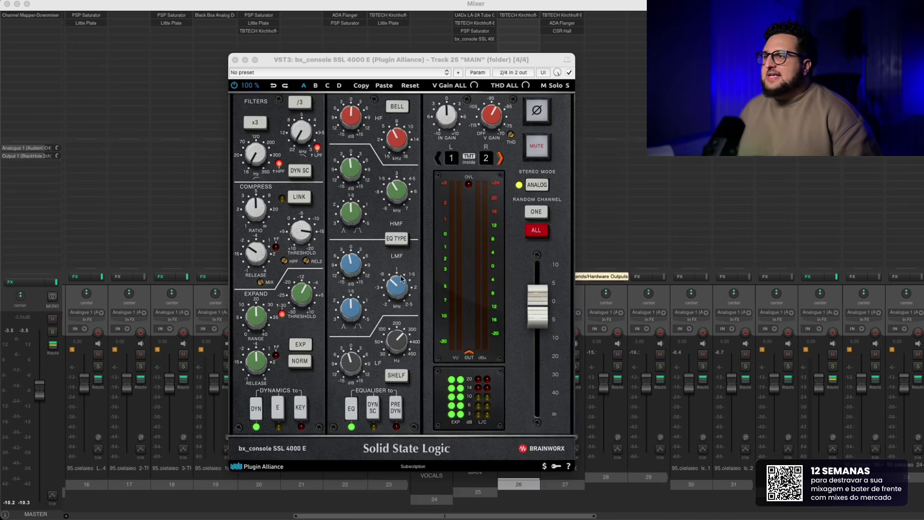
- Examine the SSL 4000 E compressor's release and ratio, the output fader and the HF gain, and close the plug-in
{"action": "left_click", "coordinate": [266, 256]}
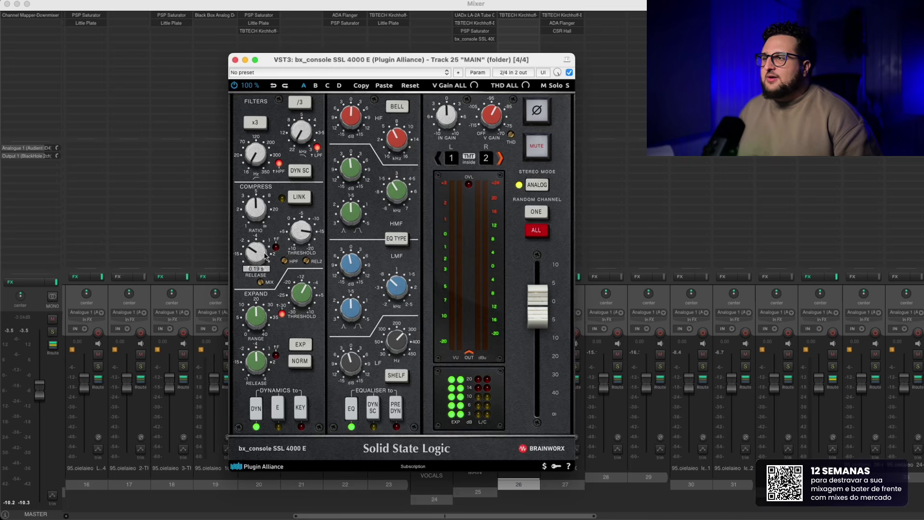
{"action": "mouse_move", "coordinate": [253, 211]}
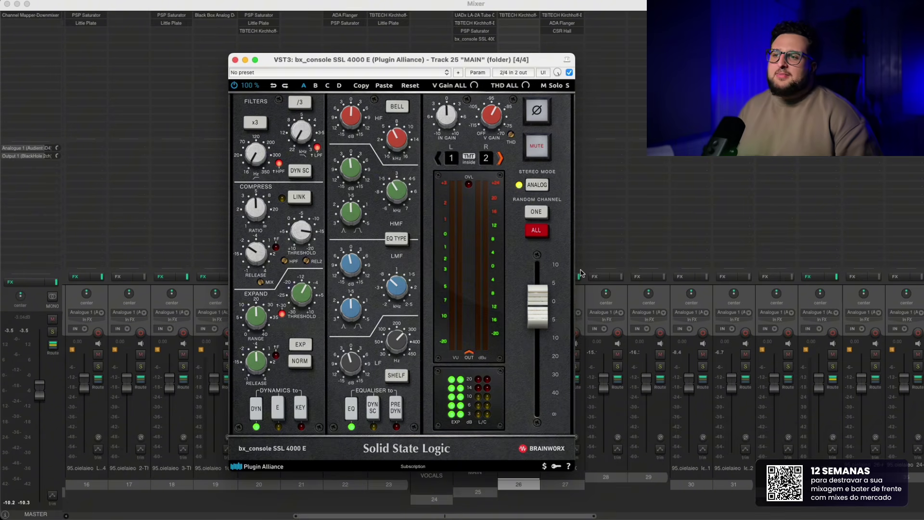
{"action": "key", "text": "space"}
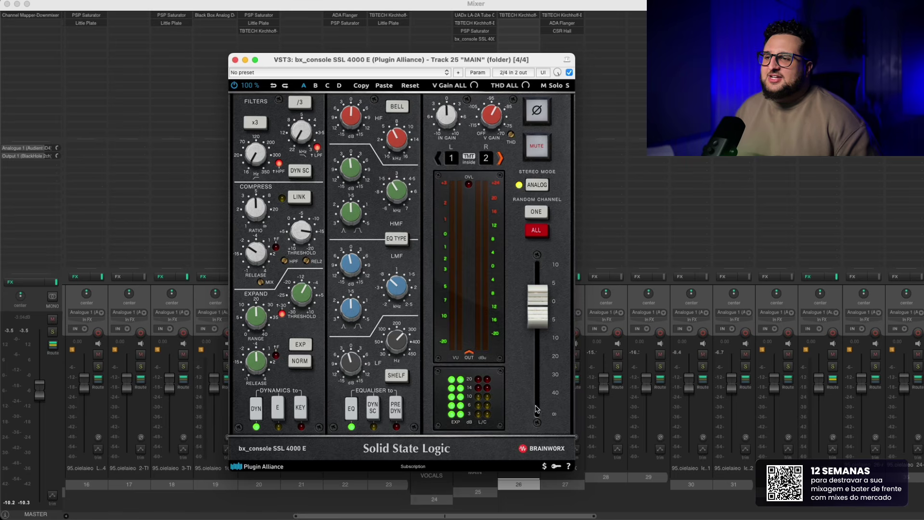
{"action": "mouse_move", "coordinate": [538, 308]}
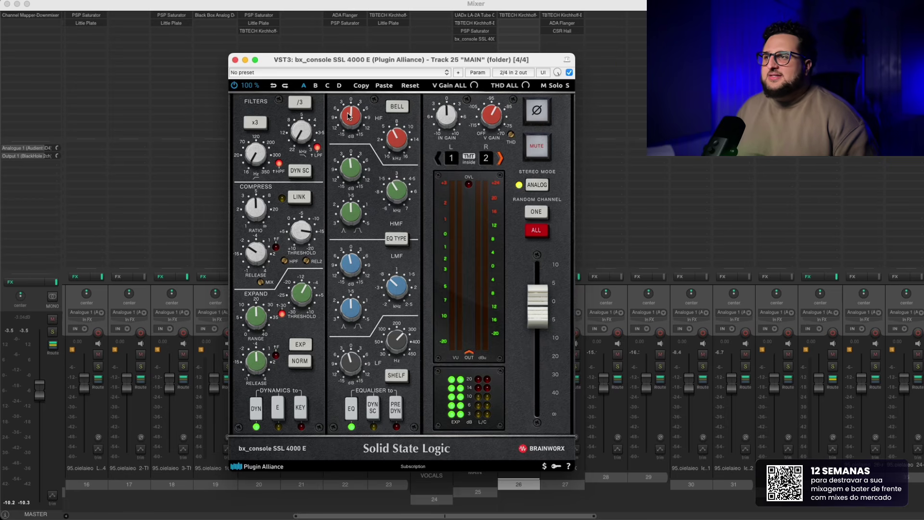
{"action": "left_click", "coordinate": [235, 60]}
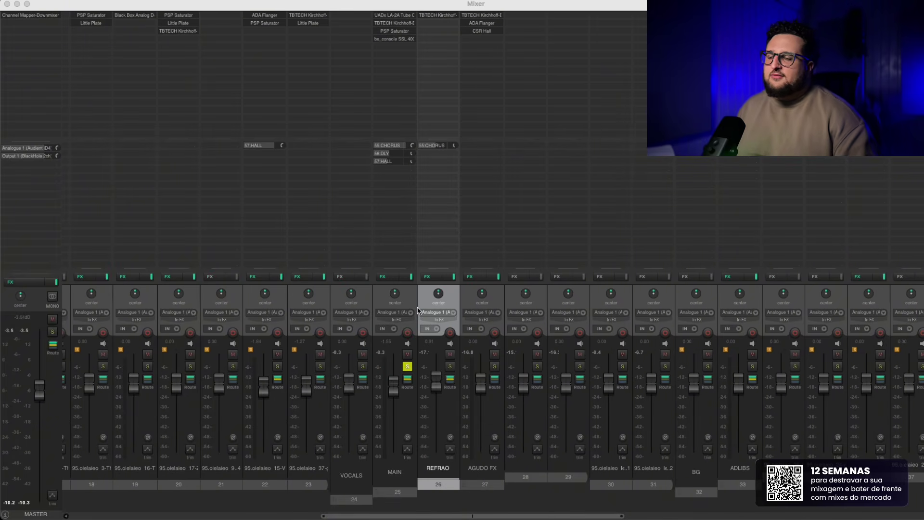
- Find the CHORUS send track in the mixer and view its bx_bluechorus2 rate and depth settings
{"action": "scroll", "coordinate": [418, 311], "scroll_direction": "left", "scroll_amount": 1}
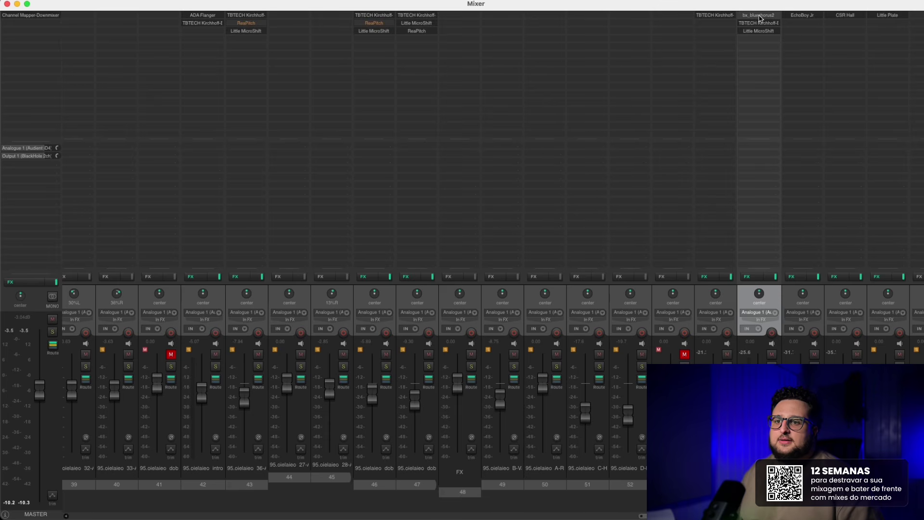
{"action": "left_click", "coordinate": [759, 16]}
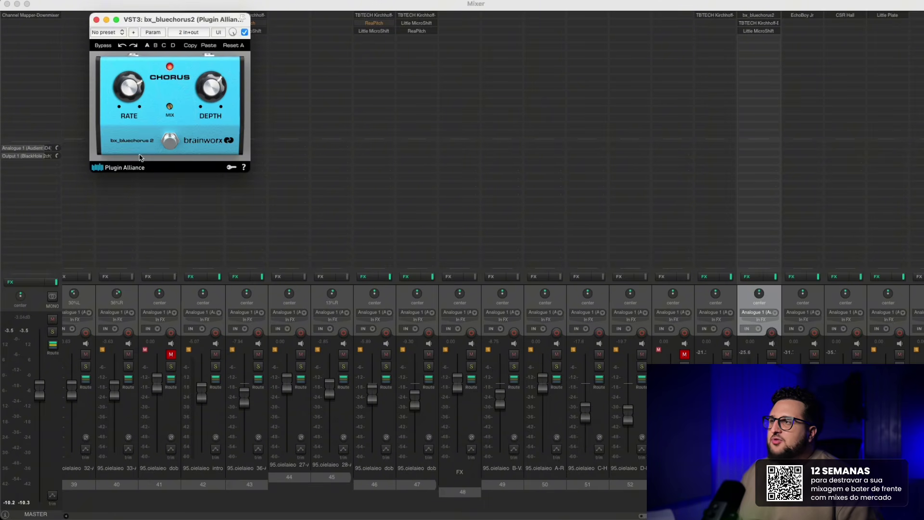
{"action": "left_click", "coordinate": [95, 20]}
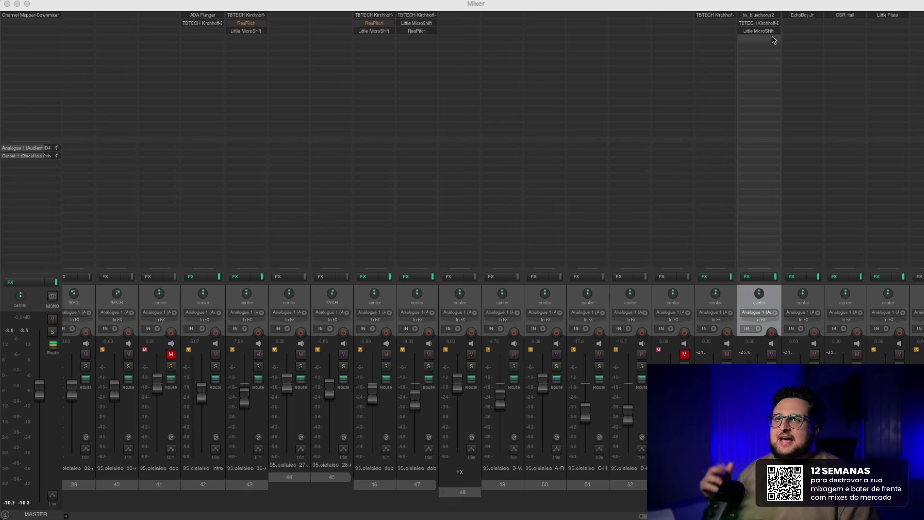
- Examine the CHORUS track's Kirchhoff-EQ high-pass curve and its Little MicroShift mix setting
{"action": "left_click", "coordinate": [759, 22]}
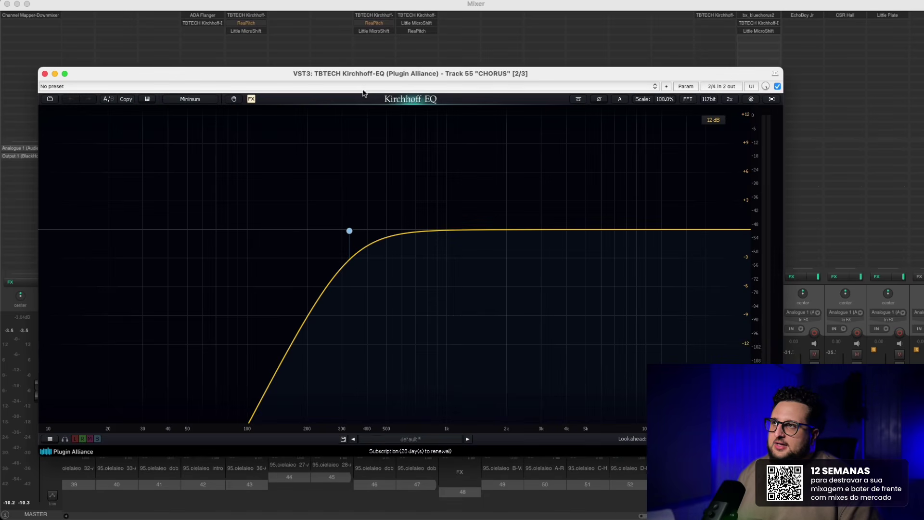
{"action": "left_click_drag", "start_coordinate": [736, 74], "coordinate": [736, 69]}
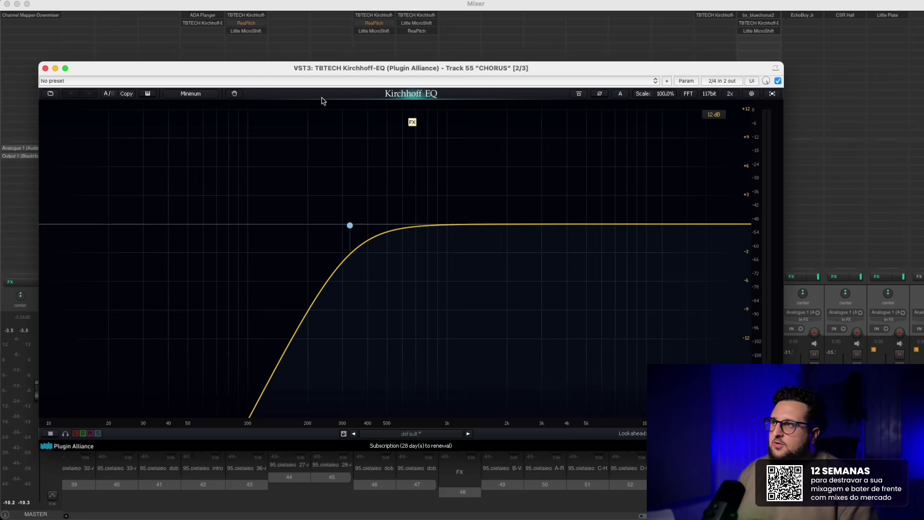
{"action": "left_click", "coordinate": [350, 226]}
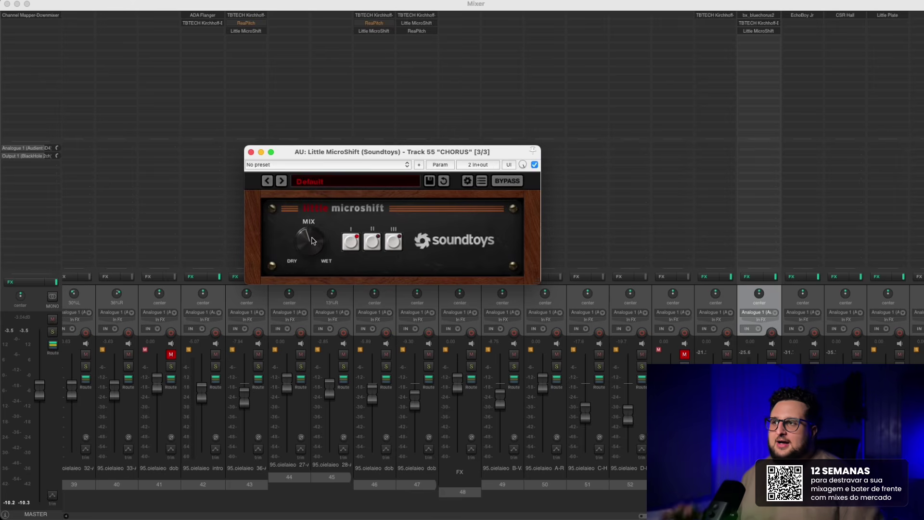
{"action": "left_click", "coordinate": [251, 152]}
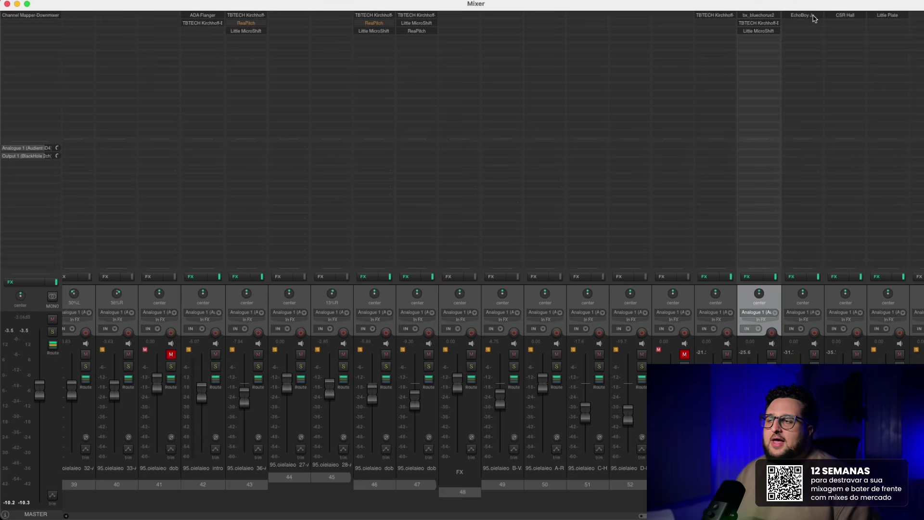
- Review the DLY track's EchoBoy Jr settings and open the HALL track's CSR Hall reverb
{"action": "left_click", "coordinate": [802, 15]}
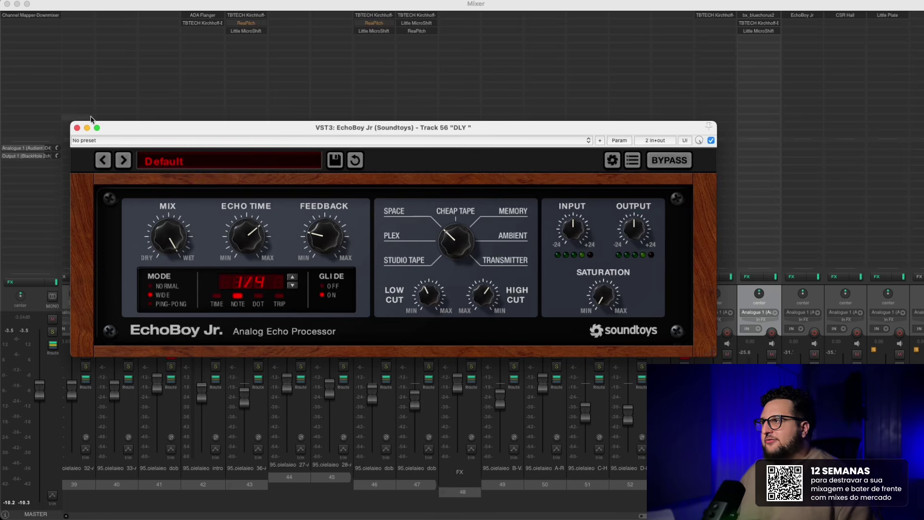
{"action": "left_click", "coordinate": [78, 127]}
{"action": "left_click", "coordinate": [851, 20]}
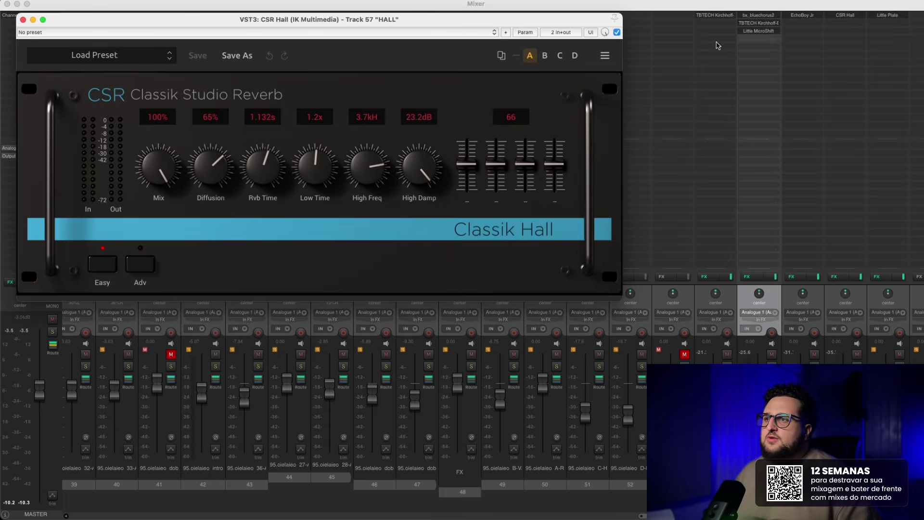
- Examine the HALL track's CSR Hall reverb settings, focusing on the reverb time
{"action": "left_click_drag", "start_coordinate": [231, 11], "coordinate": [278, 91]}
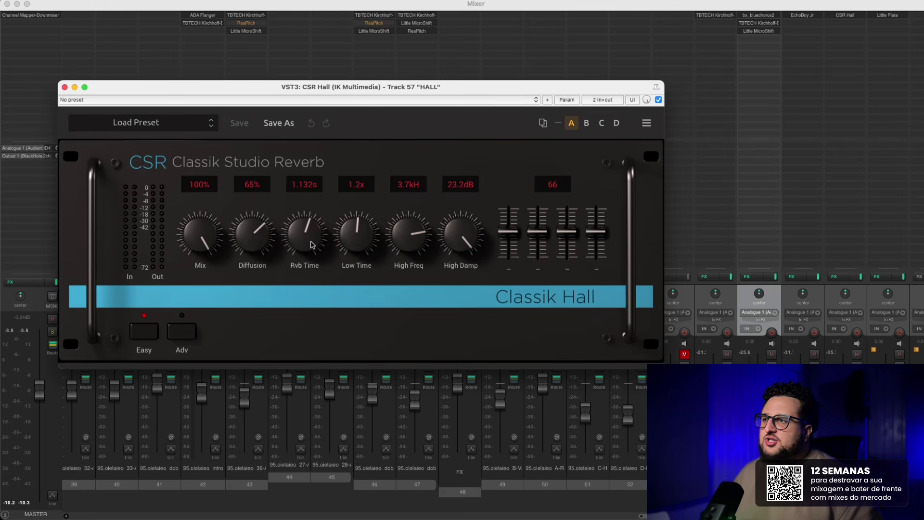
{"action": "left_click", "coordinate": [310, 244]}
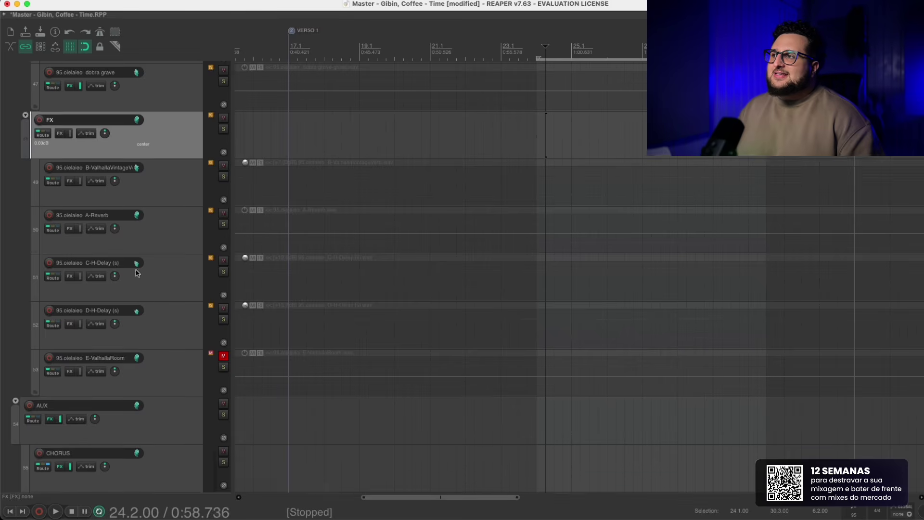
- Look through the recorded reverb and delay tracks inside the FX folder, from B-ValhallaVintageVerb to E-ValhallaRoom
{"action": "scroll", "coordinate": [138, 273], "scroll_direction": "down", "scroll_amount": 2}
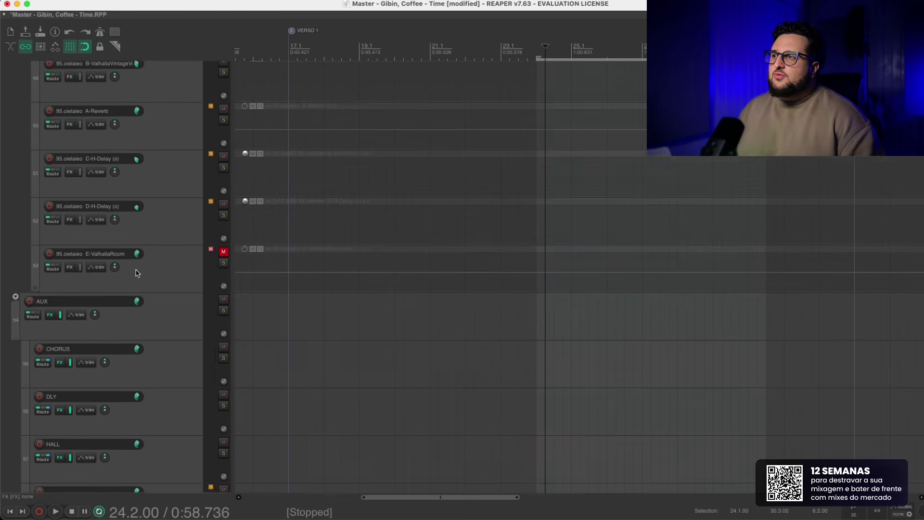
{"action": "left_click", "coordinate": [669, 133]}
{"action": "left_click", "coordinate": [669, 178]}
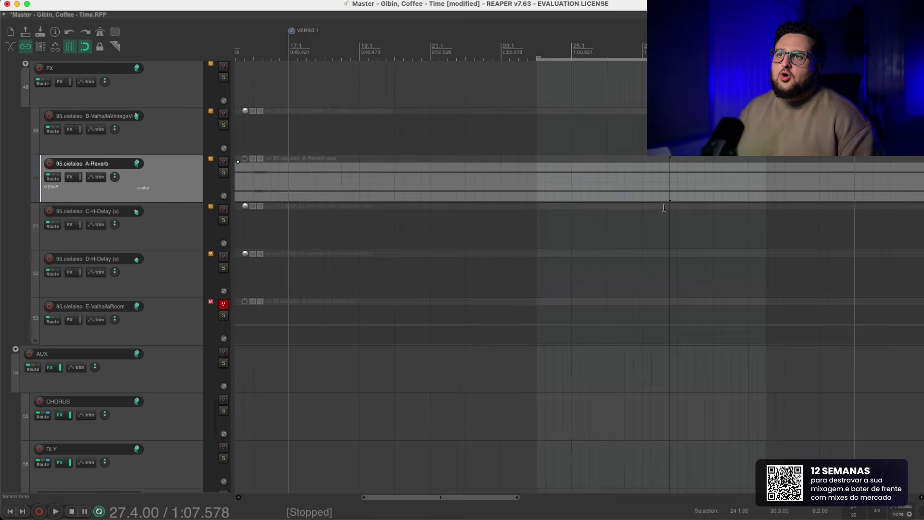
{"action": "left_click", "coordinate": [660, 227]}
{"action": "left_click", "coordinate": [670, 275]}
{"action": "left_click", "coordinate": [668, 320]}
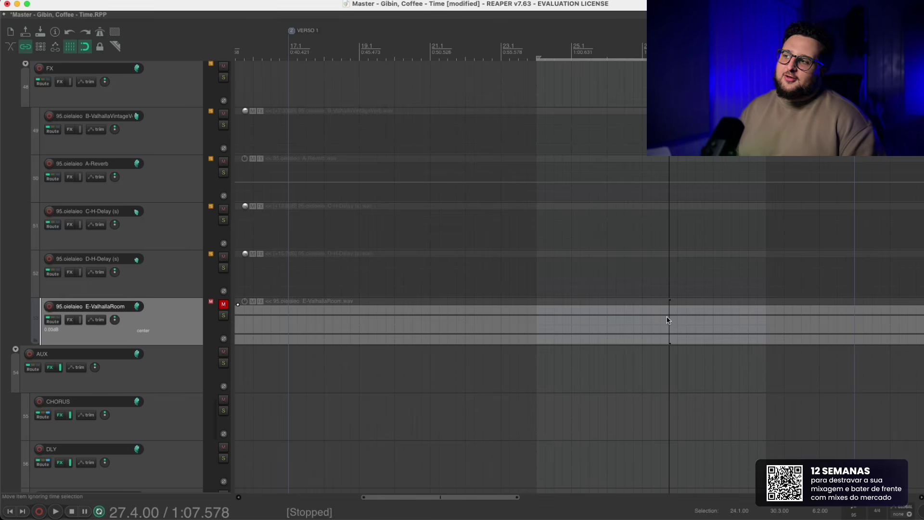
{"action": "scroll", "coordinate": [477, 266], "scroll_direction": "down", "scroll_amount": 3}
{"action": "scroll", "coordinate": [120, 213], "scroll_direction": "up", "scroll_amount": 10}
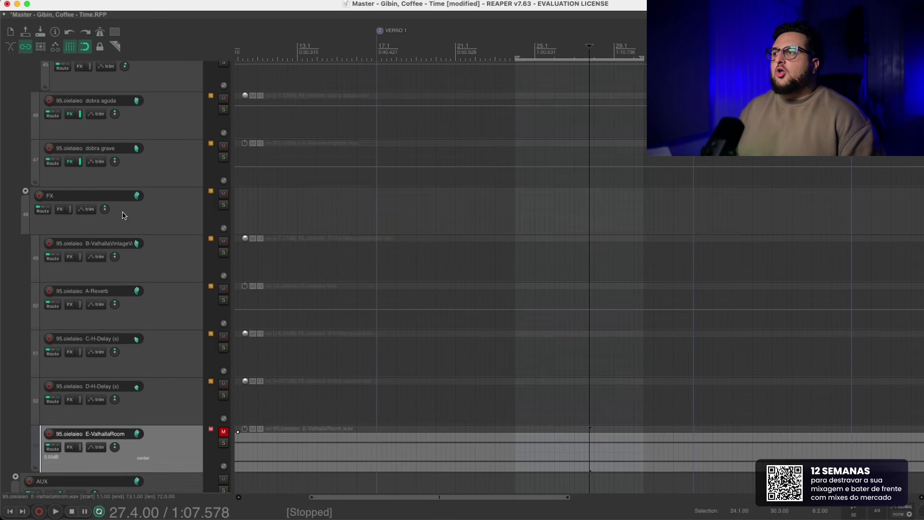
- Locate the MAIN vocal folder in the mixer and mute its DLY and HALL sends
{"action": "key", "text": "super+m"}
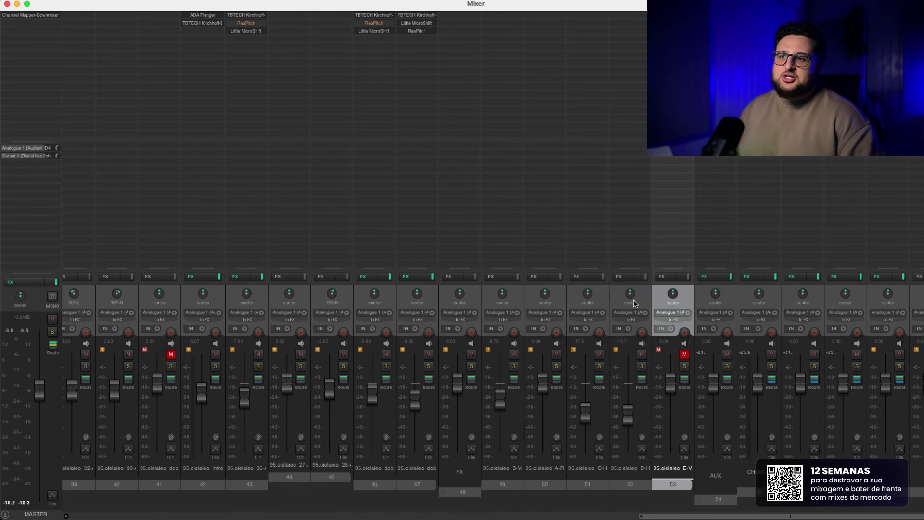
{"action": "key", "text": "super+m"}
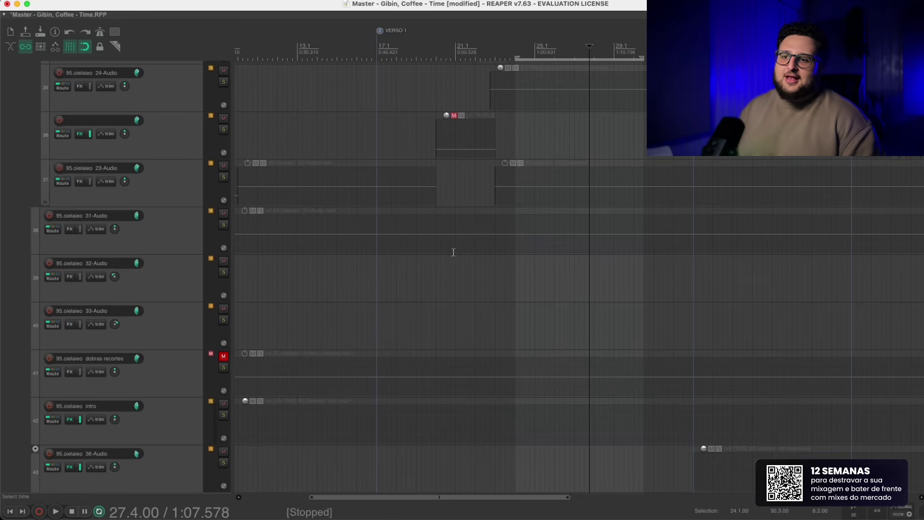
{"action": "scroll", "coordinate": [136, 245], "scroll_direction": "up", "scroll_amount": 5}
{"action": "scroll", "coordinate": [137, 246], "scroll_direction": "up", "scroll_amount": 5}
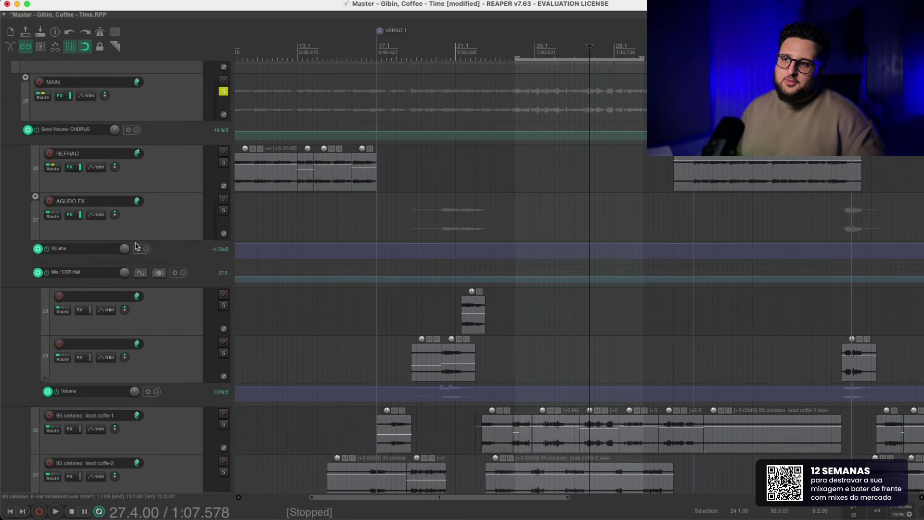
{"action": "scroll", "coordinate": [160, 260], "scroll_direction": "down", "scroll_amount": 3}
{"action": "key", "text": "super+m"}
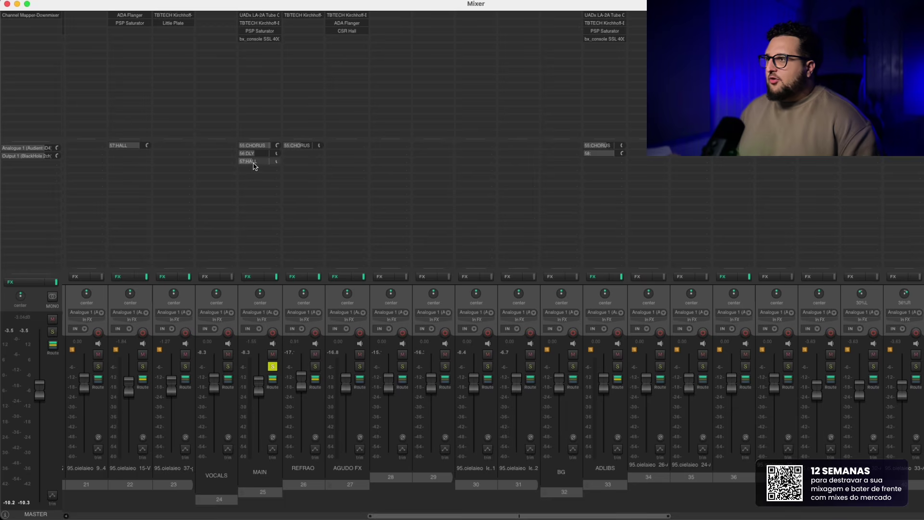
{"action": "key", "text": "super+m"}
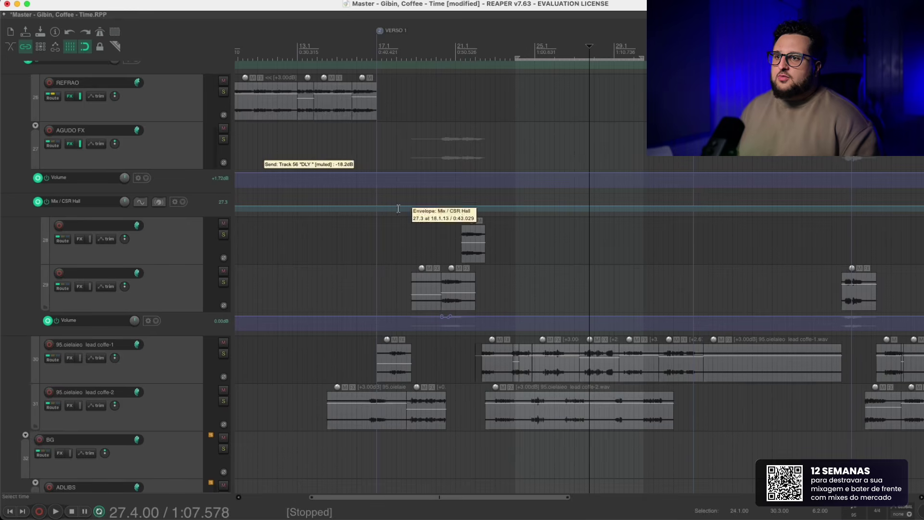
- Play the vocals and compare the MAIN folder's CHORUS send muted and enabled
{"action": "key", "text": "space"}
{"action": "key", "text": "super+m"}
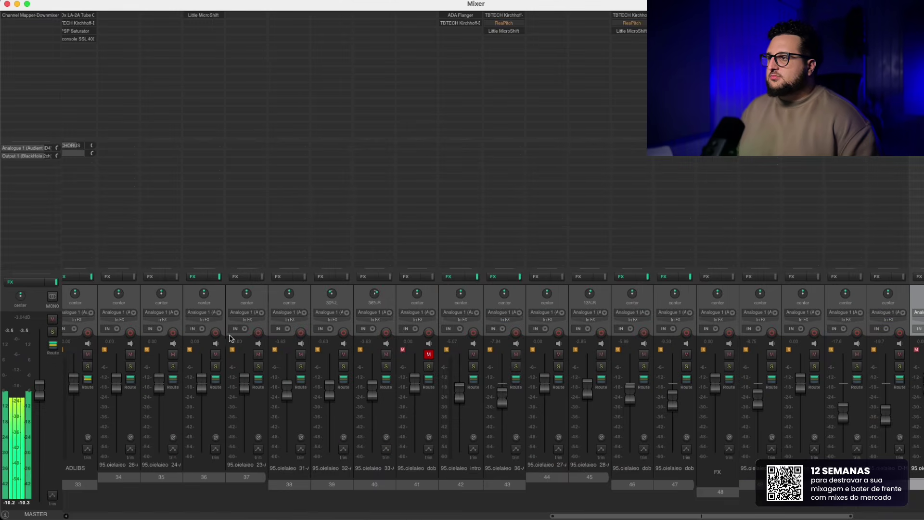
{"action": "scroll", "coordinate": [230, 339], "scroll_direction": "left", "scroll_amount": 5}
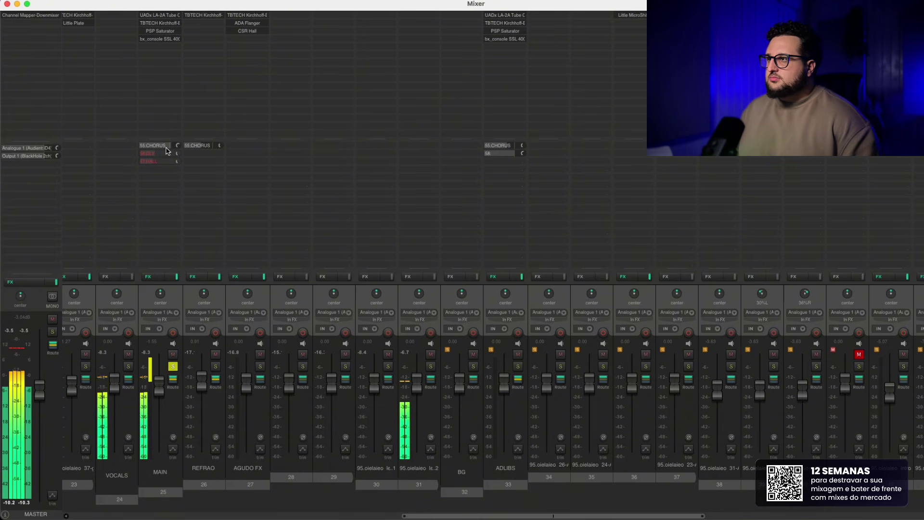
{"action": "scroll", "coordinate": [212, 298], "scroll_direction": "left", "scroll_amount": 2}
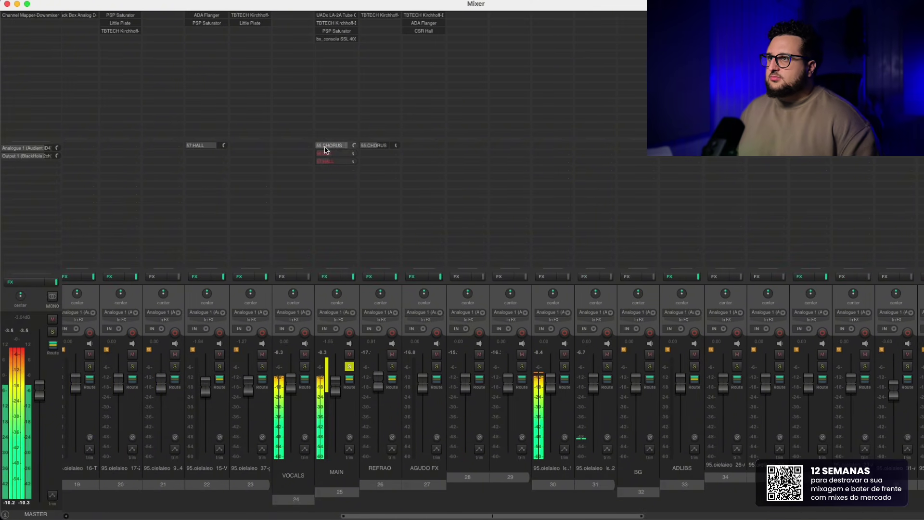
{"action": "left_click", "coordinate": [332, 146]}
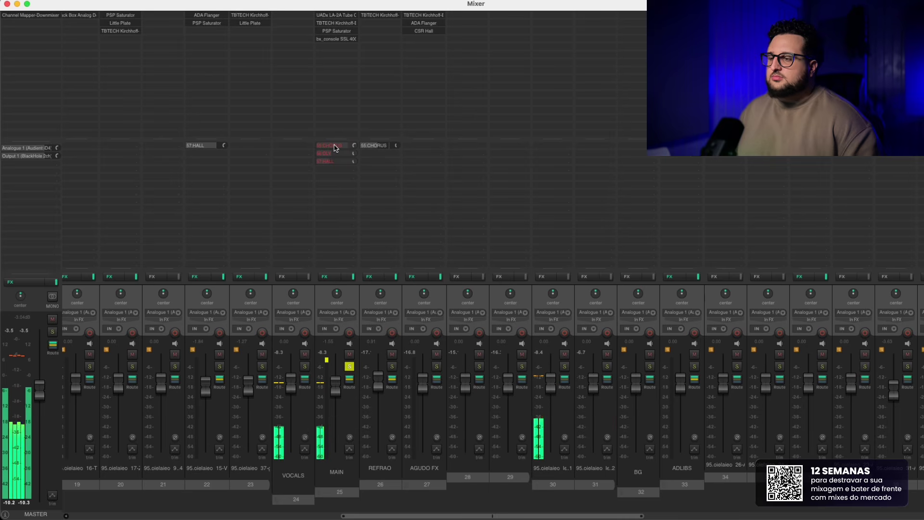
{"action": "left_click", "coordinate": [335, 146]}
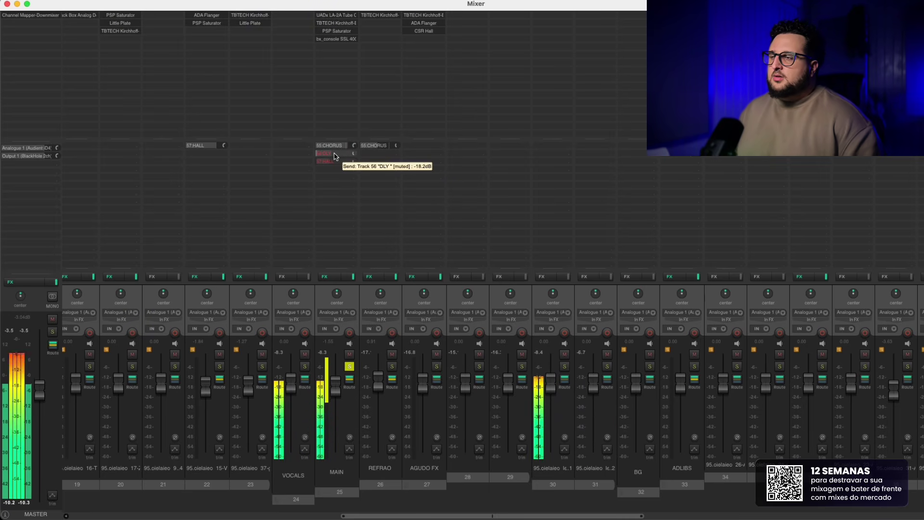
- Unmute the MAIN folder's DLY send and HALL send one after the other while listening to the vocals
{"action": "left_click", "coordinate": [335, 153]}
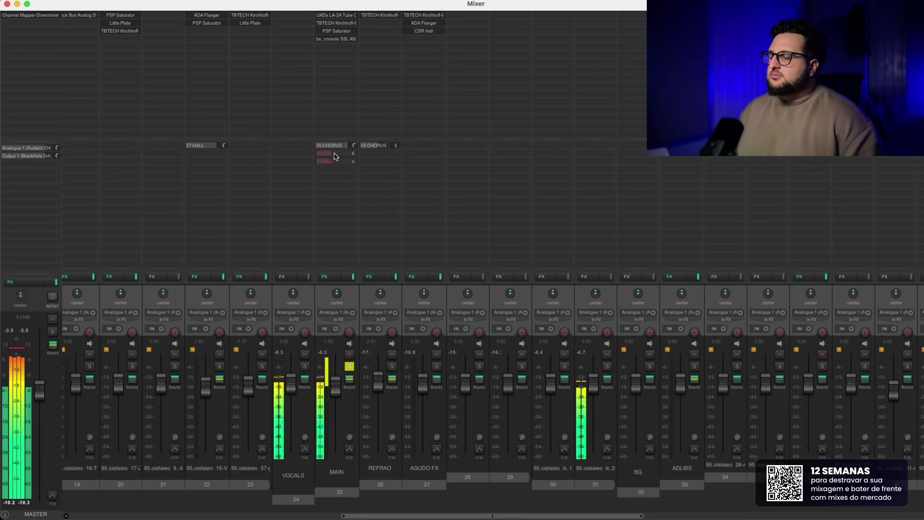
{"action": "left_click", "coordinate": [334, 153]}
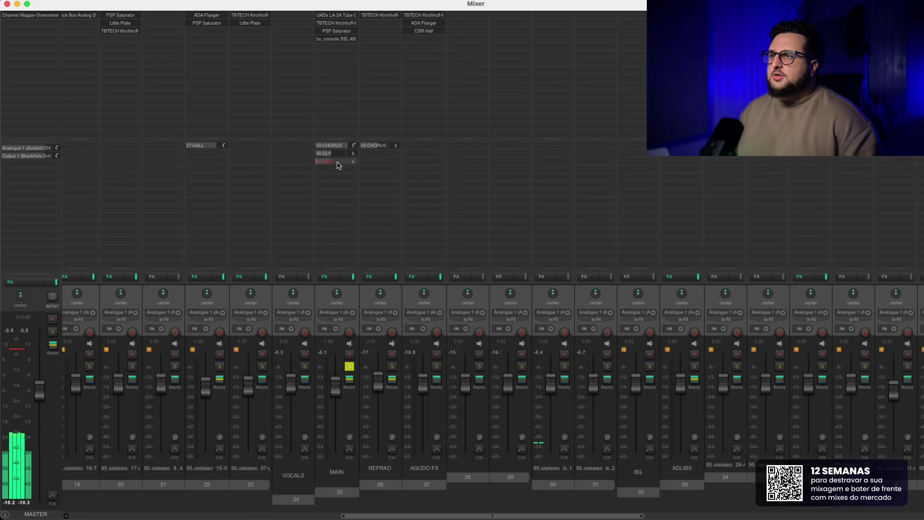
{"action": "left_click", "coordinate": [337, 162]}
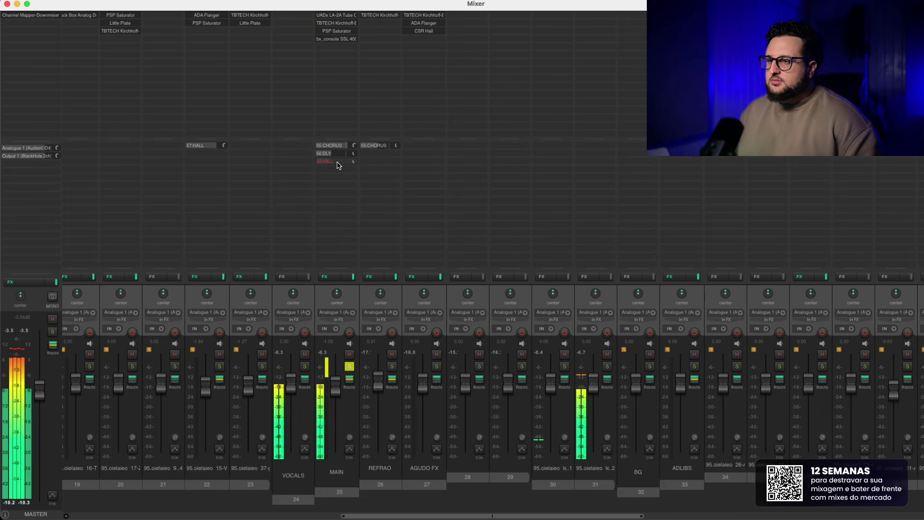
{"action": "left_click", "coordinate": [337, 163]}
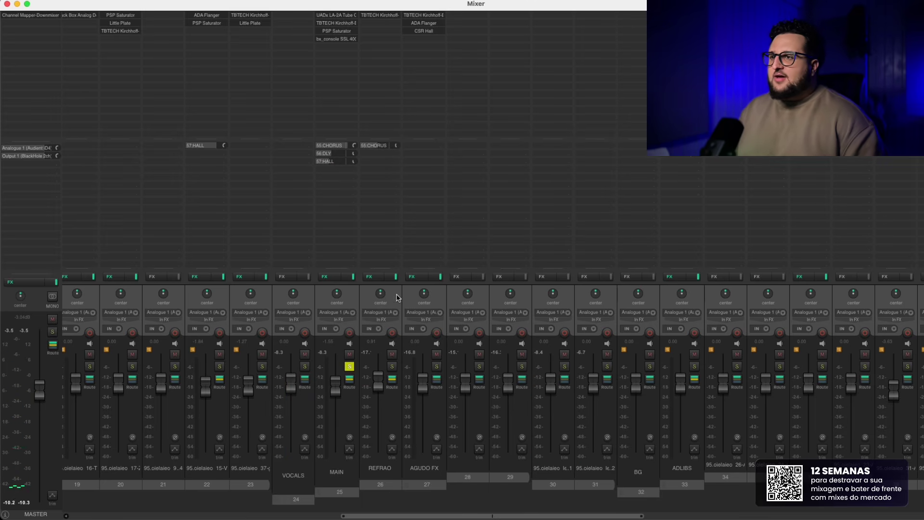
- Open the REFRAO track's Kirchhoff-EQ and move its window down to uncover the arrangement
{"action": "left_click", "coordinate": [381, 50]}
{"action": "double_click", "coordinate": [381, 15]}
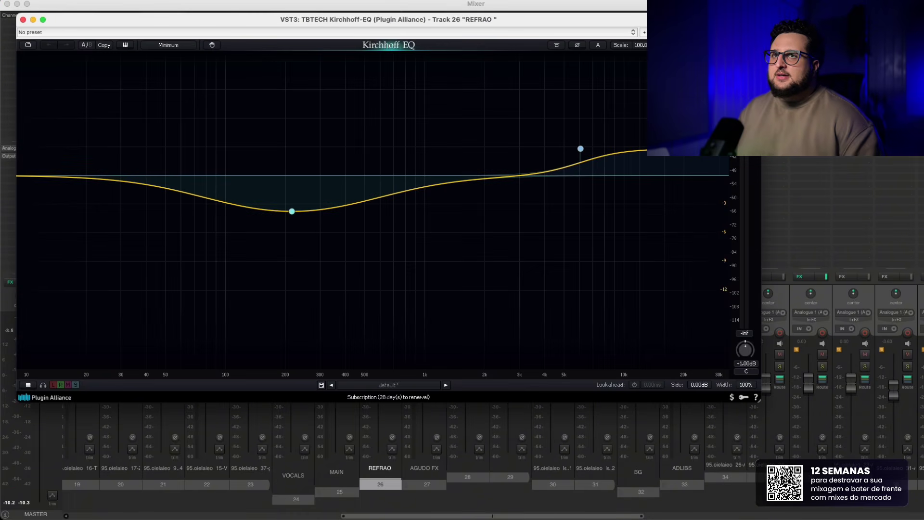
{"action": "key", "text": "ctrl+m"}
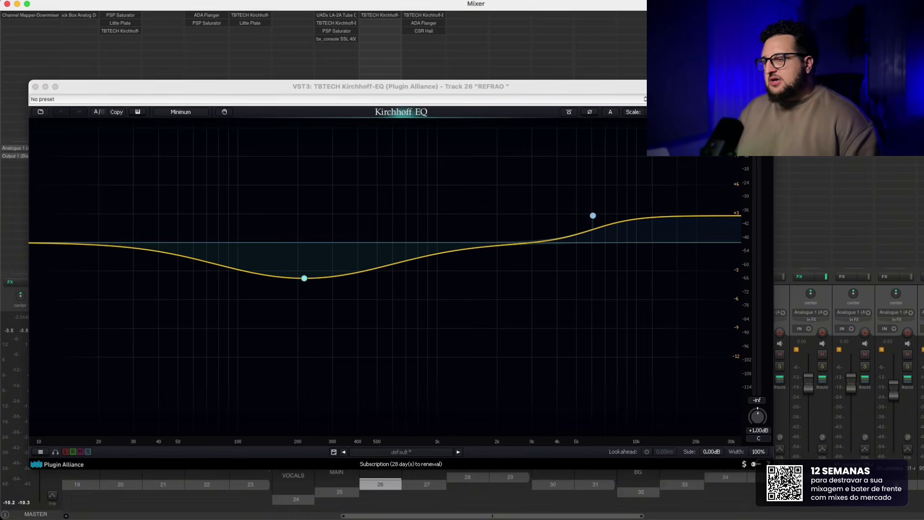
{"action": "left_click_drag", "start_coordinate": [463, 89], "coordinate": [463, 299]}
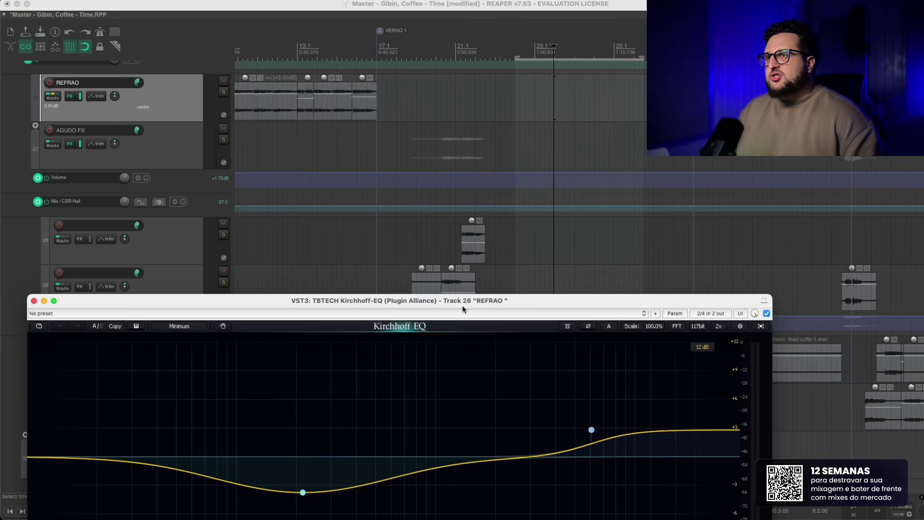
- View the REFRAO track's clips in the arrangement and place the edit cursor at 15.1.00 in the first chorus
{"action": "scroll", "coordinate": [126, 205], "scroll_direction": "up", "scroll_amount": 3}
{"action": "scroll", "coordinate": [125, 202], "scroll_direction": "up", "scroll_amount": 1}
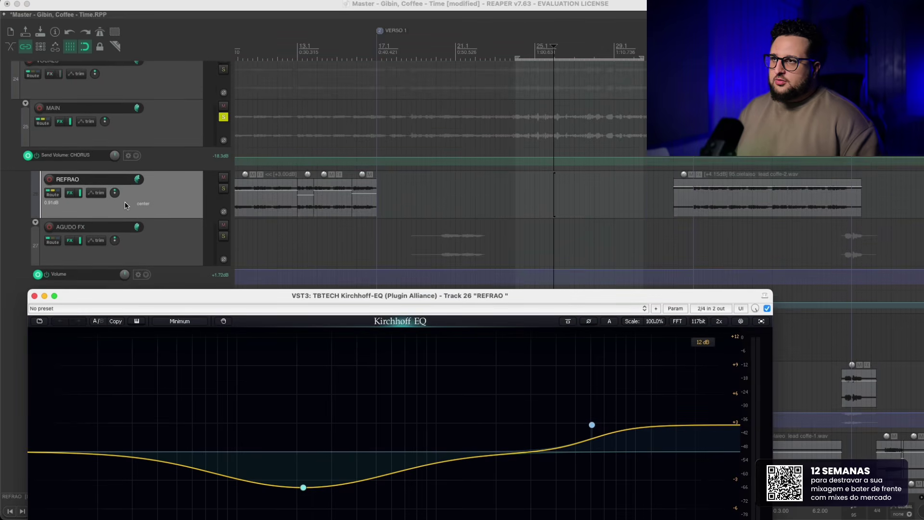
{"action": "scroll", "coordinate": [502, 193], "scroll_direction": "down", "scroll_amount": 3}
{"action": "scroll", "coordinate": [502, 193], "scroll_direction": "down", "scroll_amount": 2}
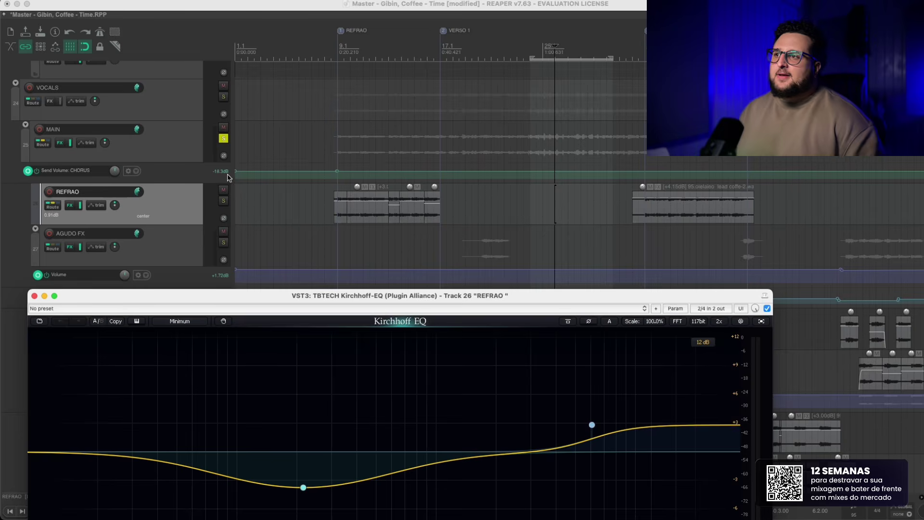
{"action": "scroll", "coordinate": [318, 188], "scroll_direction": "down", "scroll_amount": 2}
{"action": "left_click", "coordinate": [414, 99]}
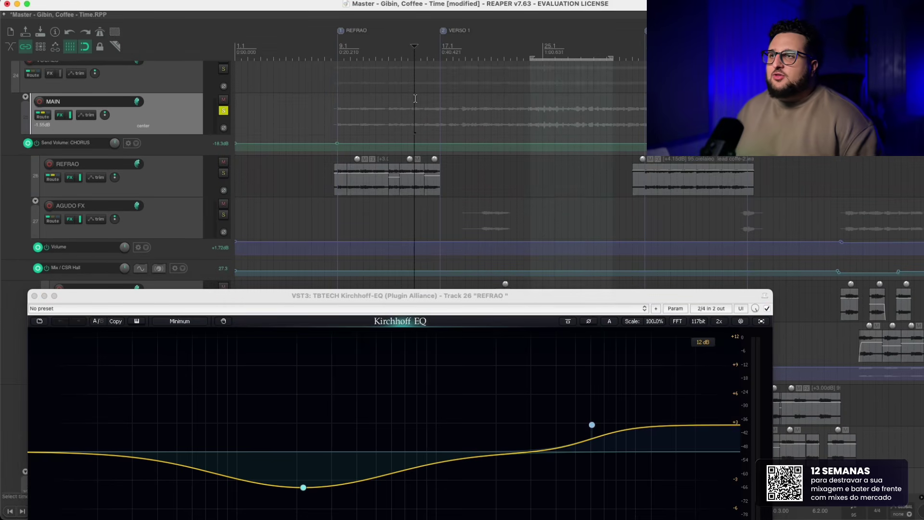
- Examine the low-mid bell and high shelf bands of the REFRAO Kirchhoff-EQ and close the plug-in
{"action": "left_click_drag", "start_coordinate": [464, 296], "coordinate": [453, 123]}
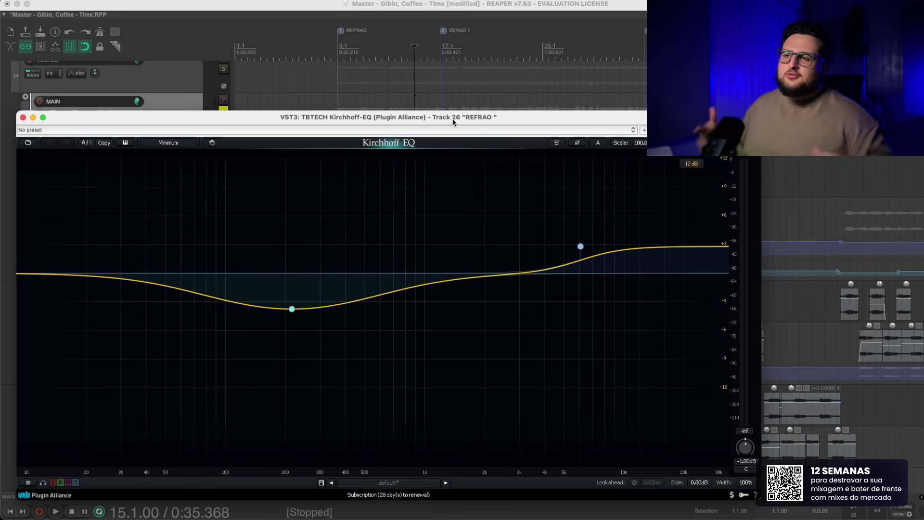
{"action": "left_click", "coordinate": [292, 310]}
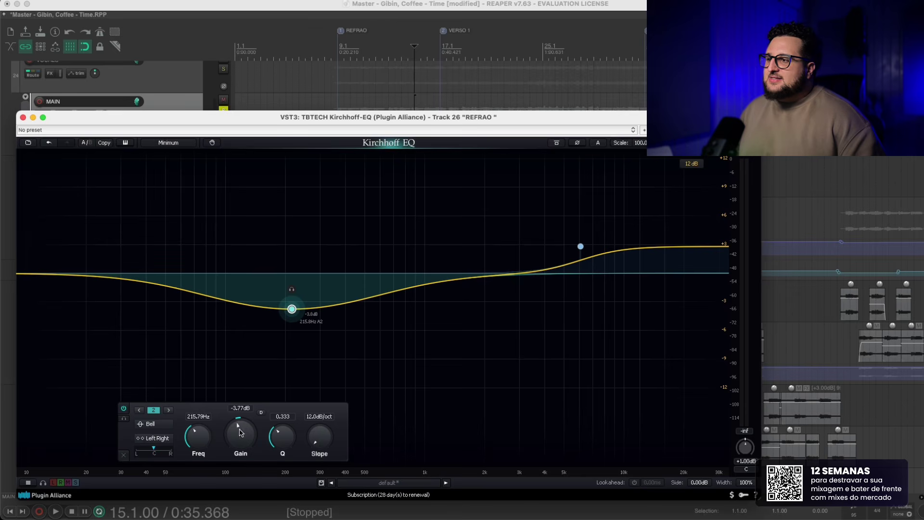
{"action": "left_click", "coordinate": [582, 248]}
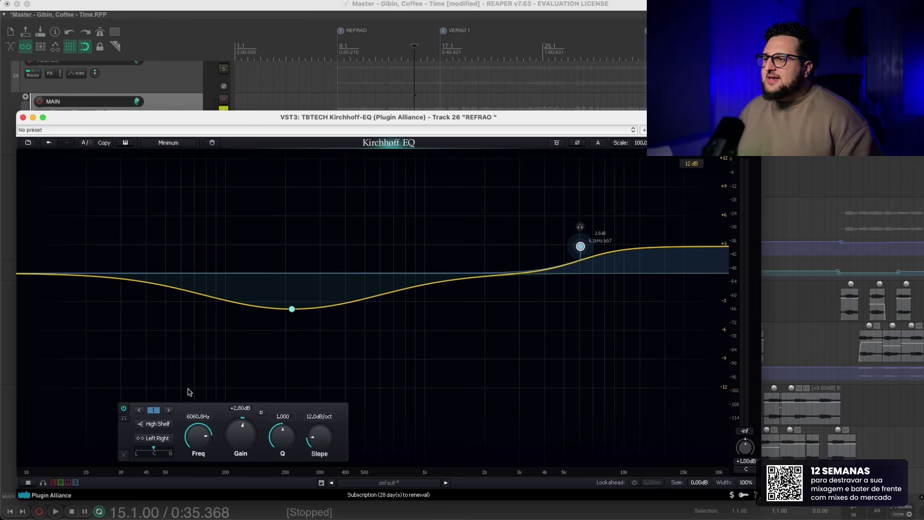
{"action": "left_click", "coordinate": [22, 117]}
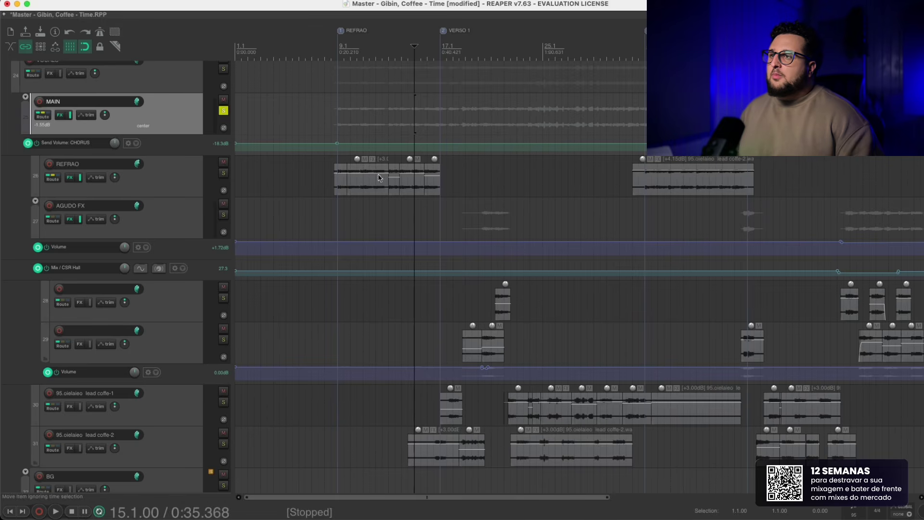
- Play the first chorus, comparing the REFRAO track's CHORUS send muted and enabled, and stop playback
{"action": "left_click", "coordinate": [407, 118]}
{"action": "key", "text": "super+m"}
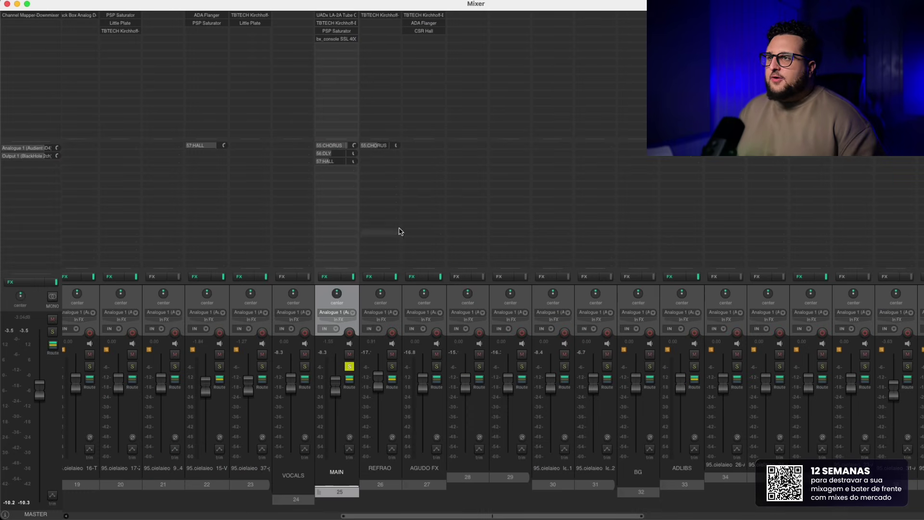
{"action": "left_click", "coordinate": [391, 296]}
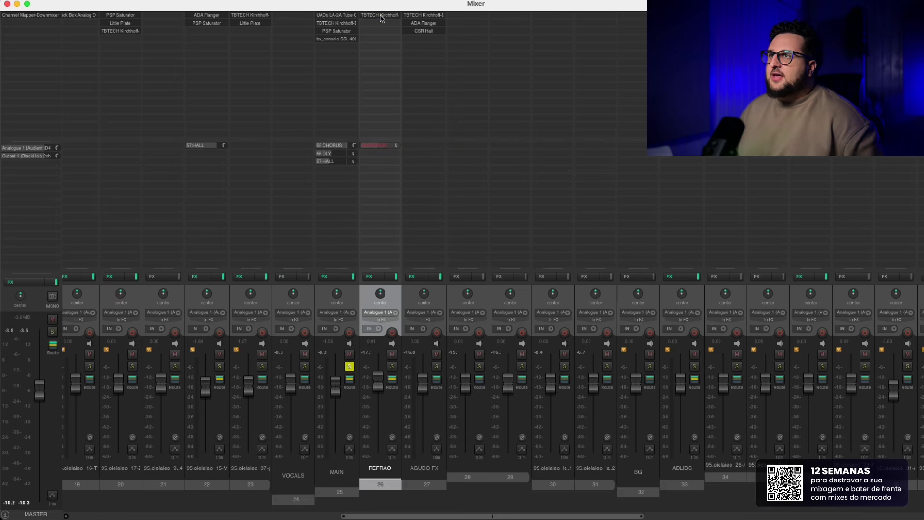
{"action": "left_click", "coordinate": [381, 15]}
{"action": "key", "text": "space"}
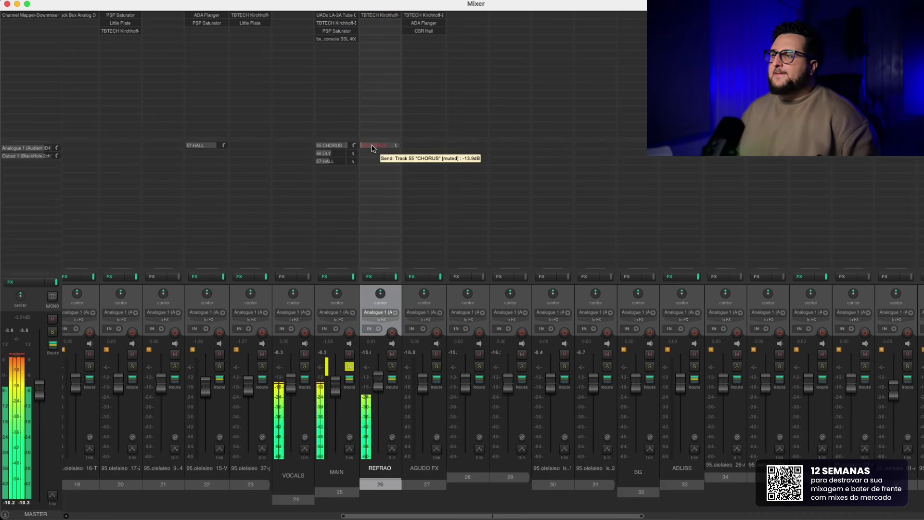
{"action": "left_click", "coordinate": [373, 146]}
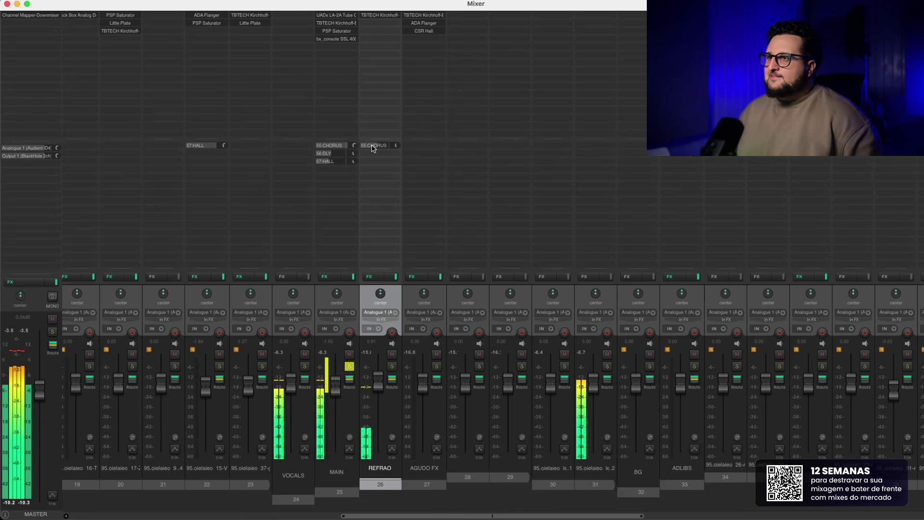
{"action": "key", "text": "space"}
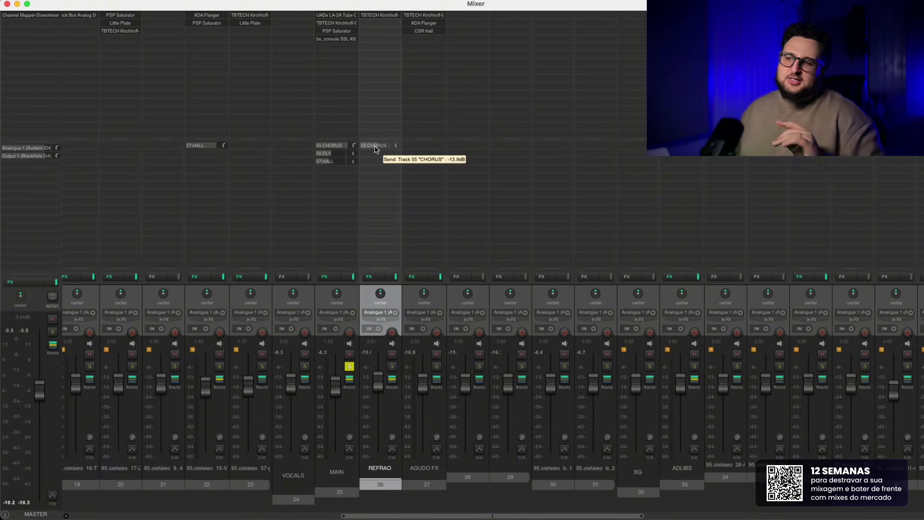
- Select the AGUDO FX folder and examine where its two child tracks' clips fall across verse 1 and verse 2 in the arrangement
{"action": "left_click", "coordinate": [440, 295]}
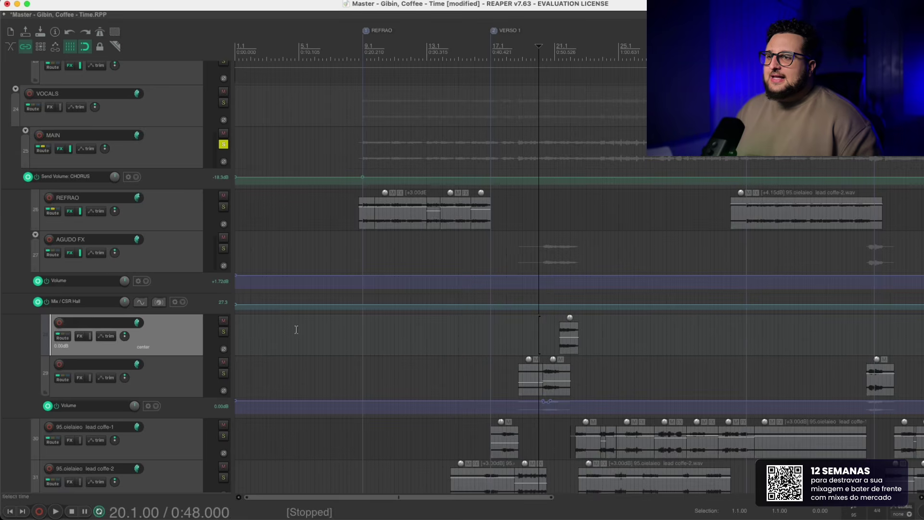
{"action": "scroll", "coordinate": [287, 298], "scroll_direction": "down", "scroll_amount": 1}
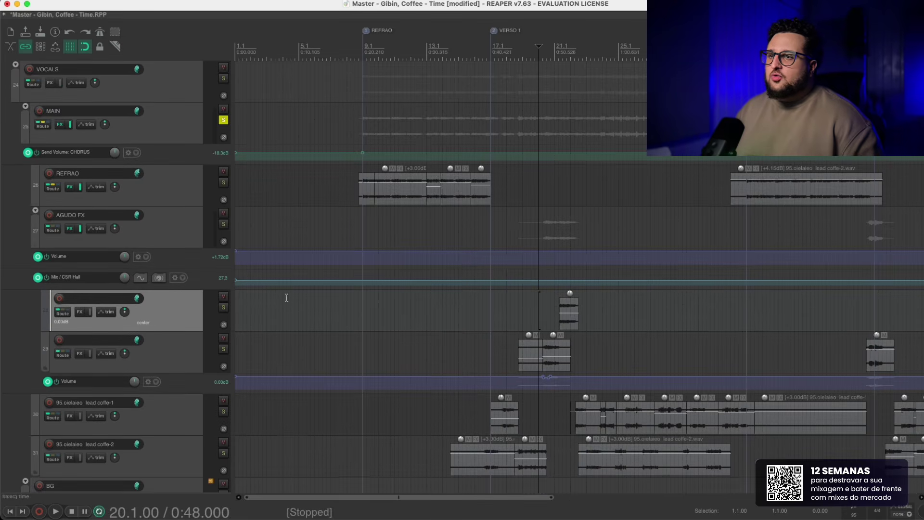
{"action": "scroll", "coordinate": [624, 379], "scroll_direction": "down", "scroll_amount": 2}
{"action": "left_click", "coordinate": [765, 356]}
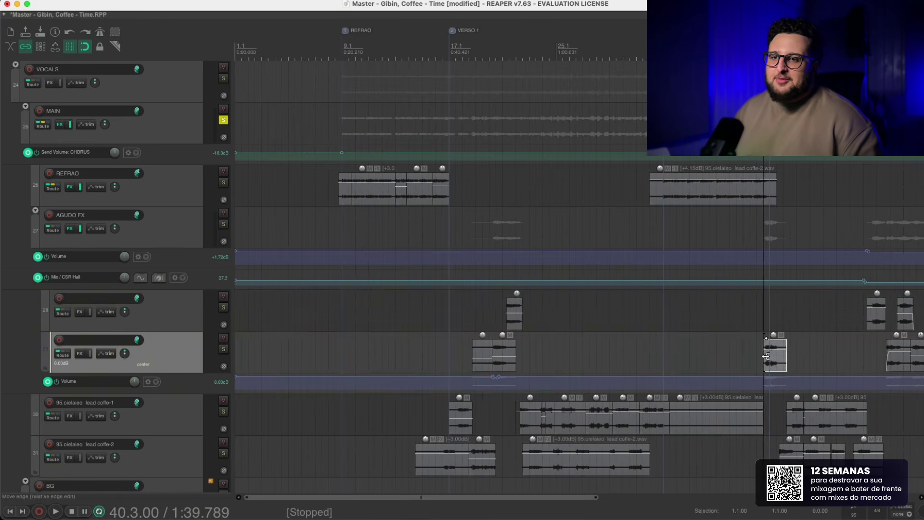
{"action": "scroll", "coordinate": [765, 357], "scroll_direction": "down", "scroll_amount": 2}
{"action": "left_click", "coordinate": [647, 353]}
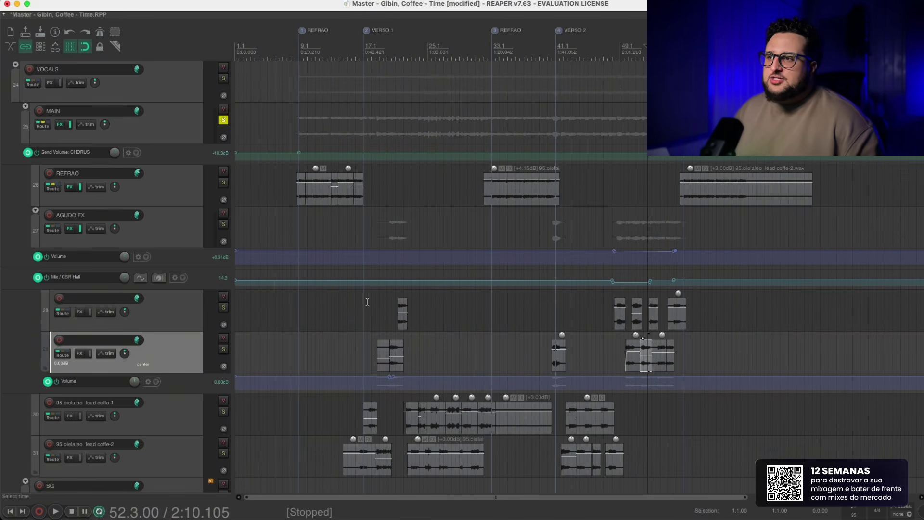
{"action": "left_click", "coordinate": [387, 300]}
{"action": "scroll", "coordinate": [570, 327], "scroll_direction": "up", "scroll_amount": 4}
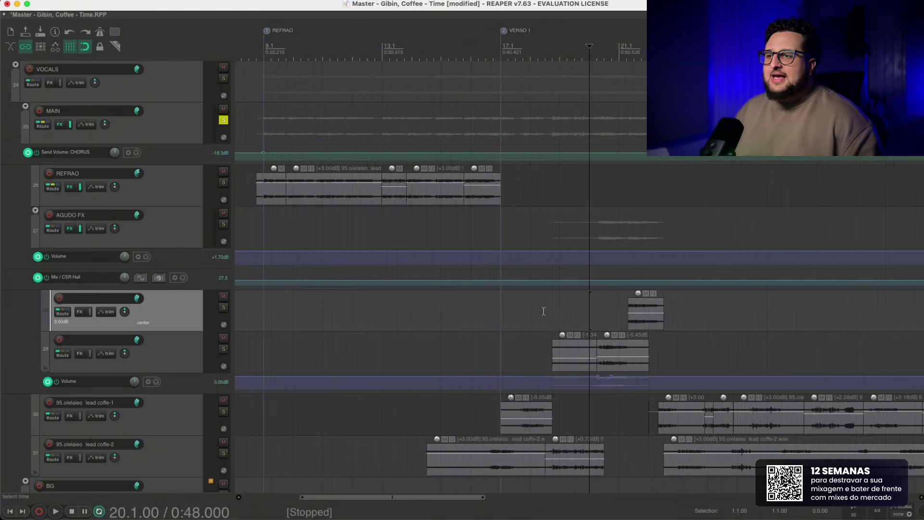
- Place the edit cursor at 19.3.00 in the AGUDO FX clips of verse 1, play the passage, and stop playback
{"action": "left_click", "coordinate": [570, 335]}
{"action": "left_click", "coordinate": [569, 334]}
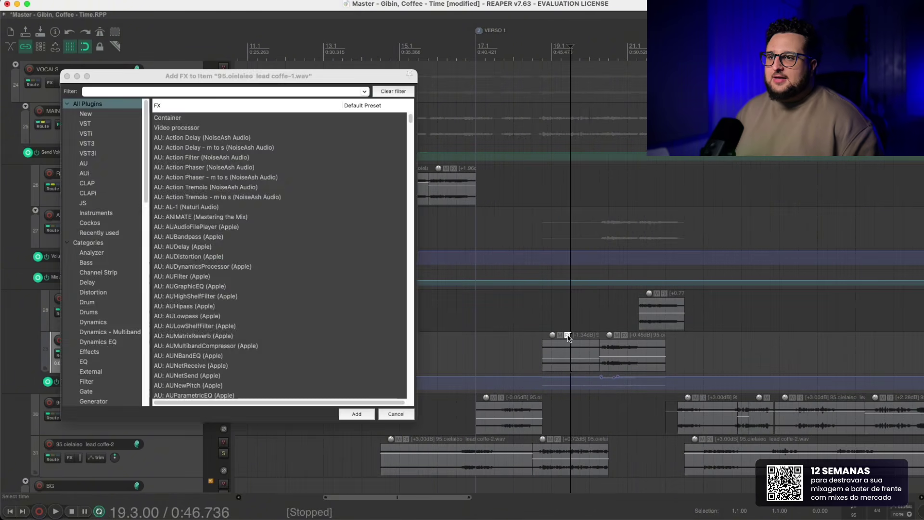
{"action": "left_click", "coordinate": [67, 77]}
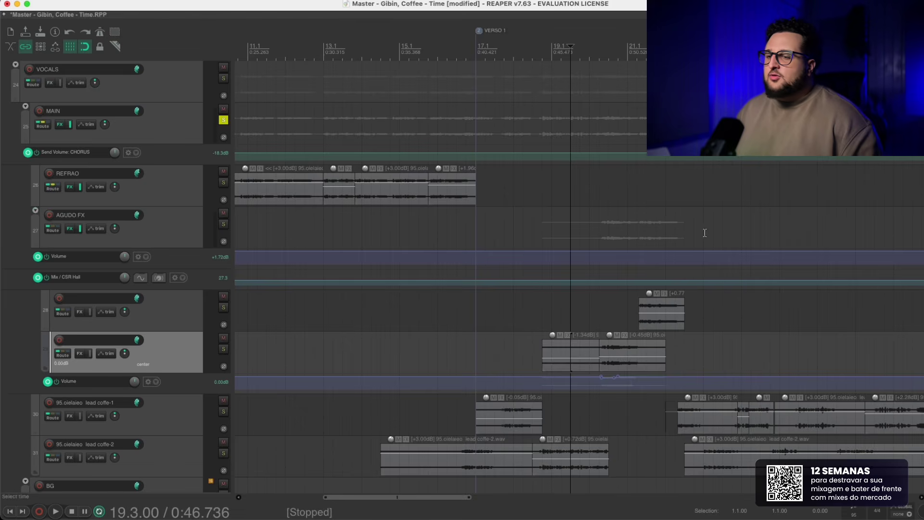
{"action": "scroll", "coordinate": [580, 308], "scroll_direction": "down", "scroll_amount": 1}
{"action": "key", "text": "space"}
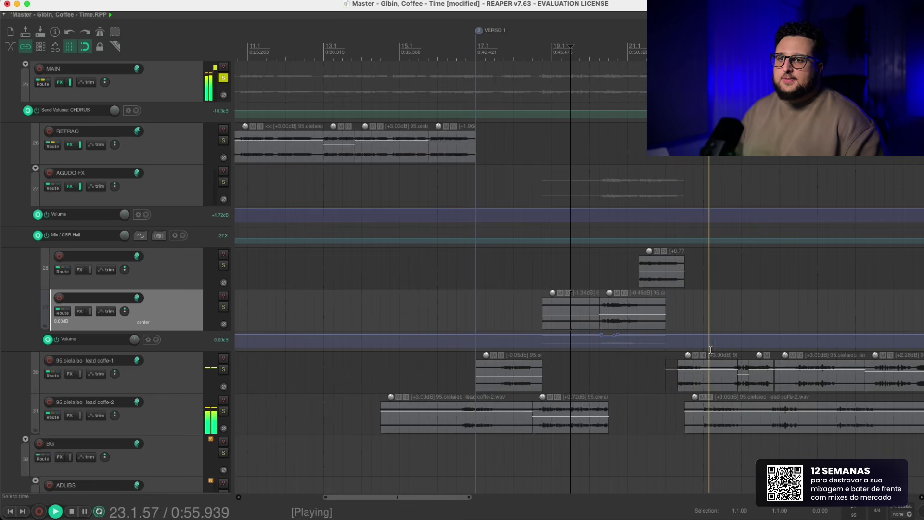
{"action": "key", "text": "space"}
- Play the AGUDO FX clip at the VERSO 2 marker and the clip group from 48.1.08, and stop playback
{"action": "scroll", "coordinate": [798, 313], "scroll_direction": "down", "scroll_amount": 5}
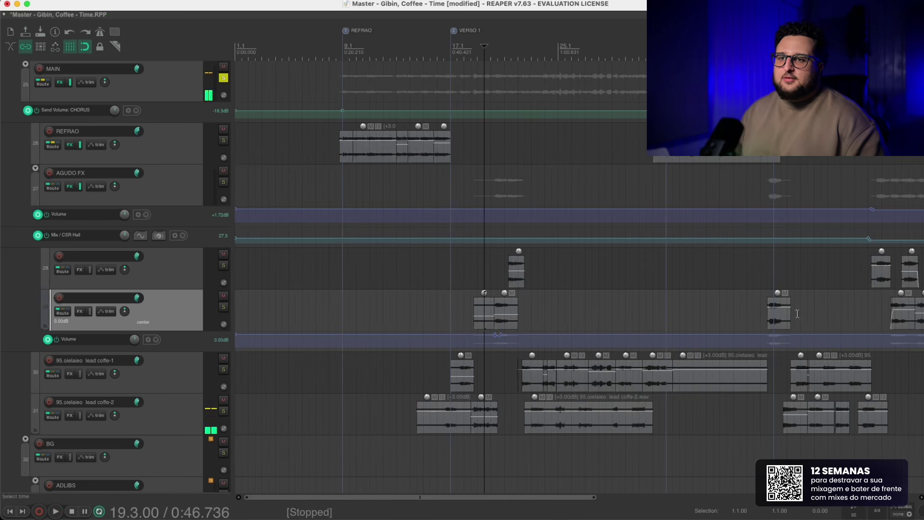
{"action": "left_click", "coordinate": [767, 274]}
{"action": "key", "text": "space"}
{"action": "scroll", "coordinate": [766, 275], "scroll_direction": "up", "scroll_amount": 5}
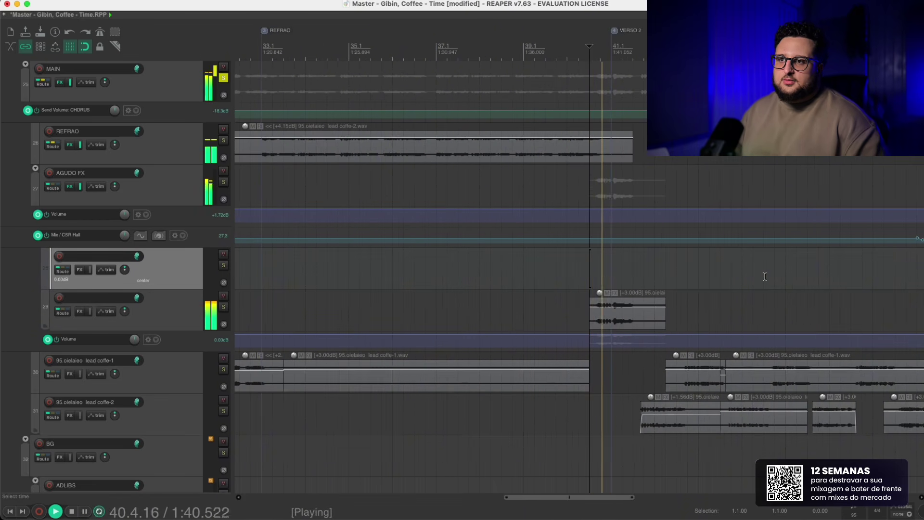
{"action": "scroll", "coordinate": [763, 303], "scroll_direction": "down", "scroll_amount": 2}
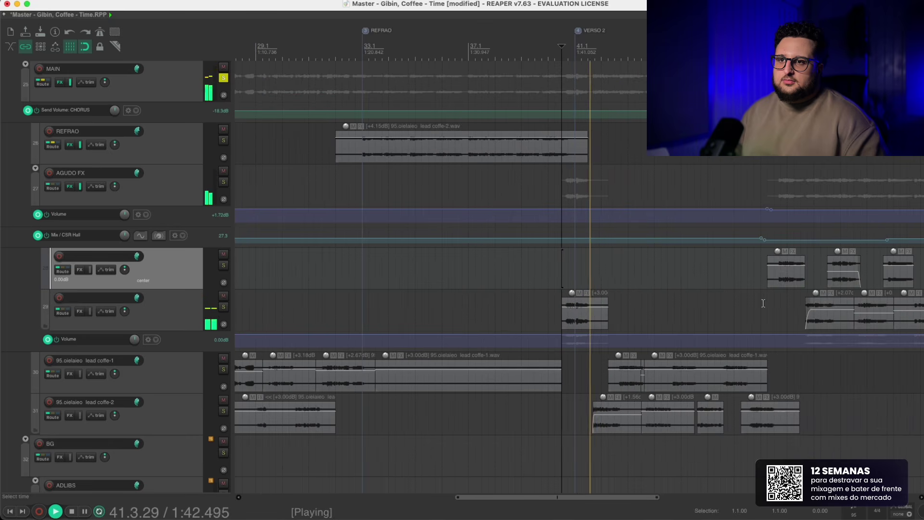
{"action": "left_click", "coordinate": [760, 259]}
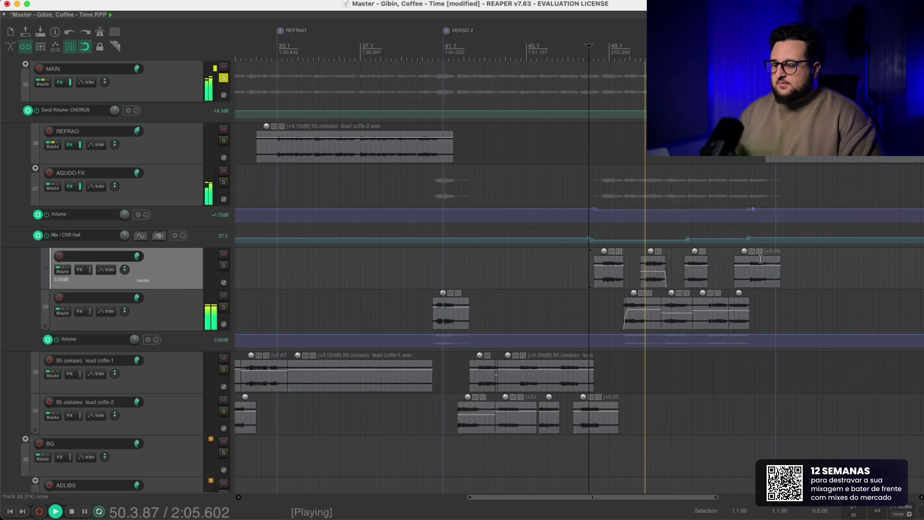
{"action": "key", "text": "space"}
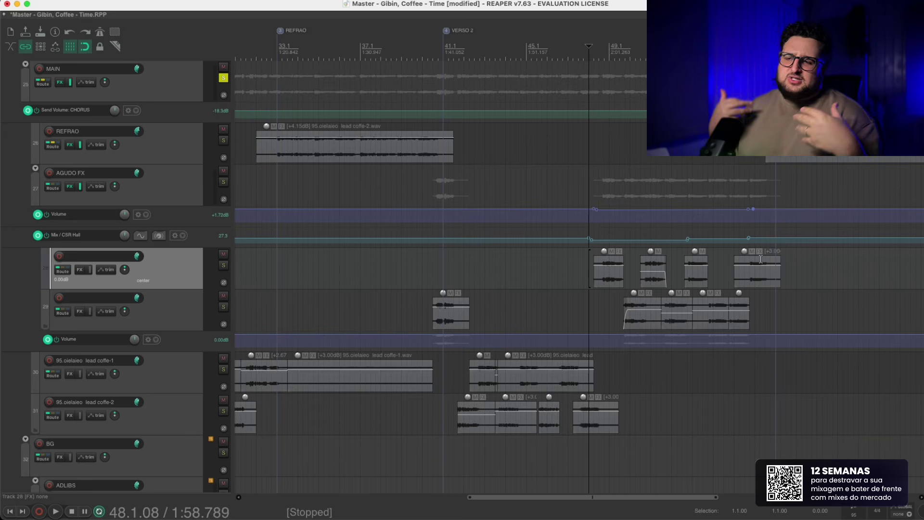
- Return to the start of verse 1 and play the lead vocal clips from 18.1.00, then stop playback
{"action": "scroll", "coordinate": [794, 307], "scroll_direction": "down", "scroll_amount": 3}
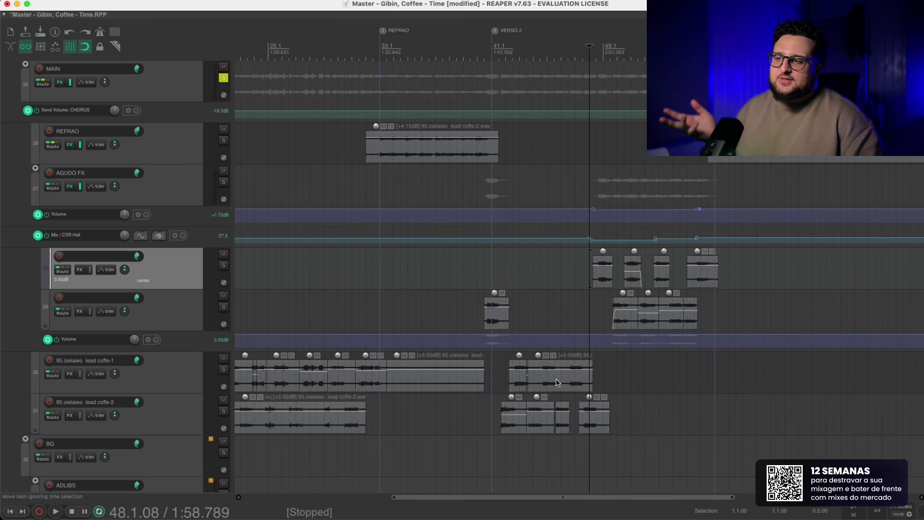
{"action": "left_click", "coordinate": [499, 319]}
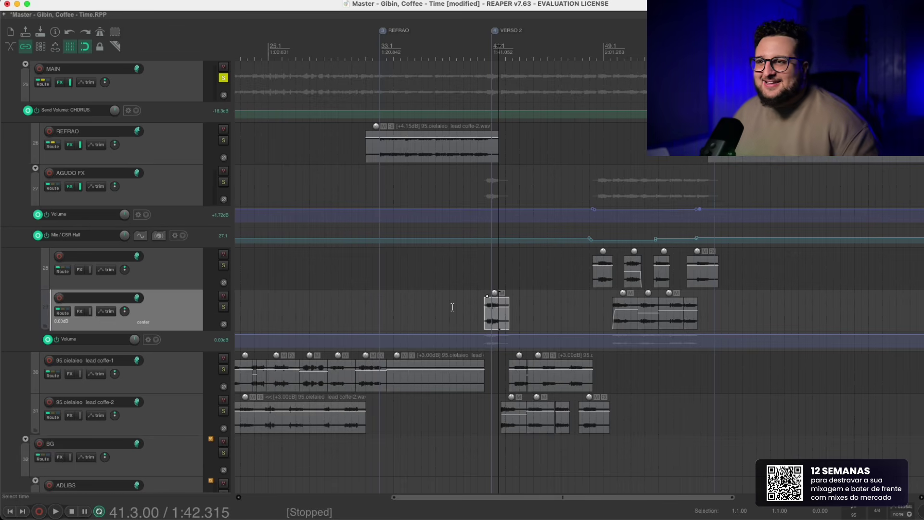
{"action": "scroll", "coordinate": [452, 307], "scroll_direction": "down", "scroll_amount": 3}
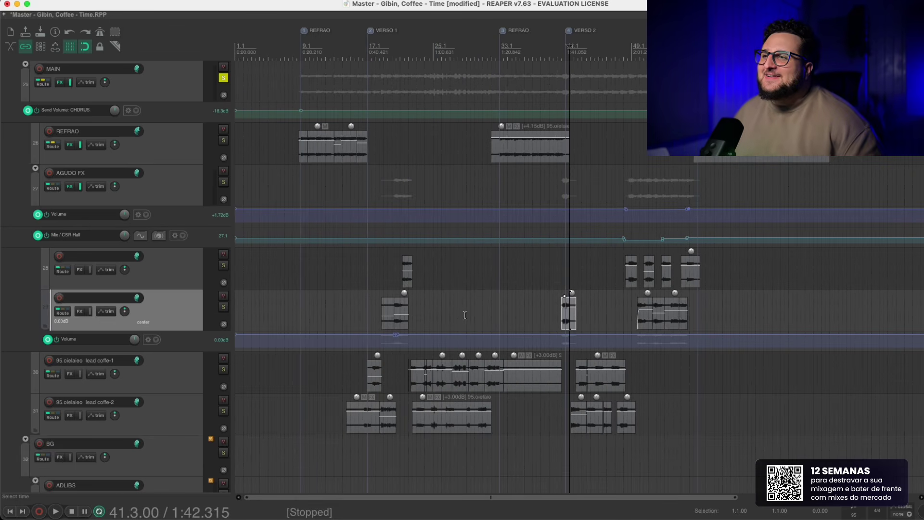
{"action": "left_click", "coordinate": [378, 284]}
{"action": "scroll", "coordinate": [627, 336], "scroll_direction": "up", "scroll_amount": 5}
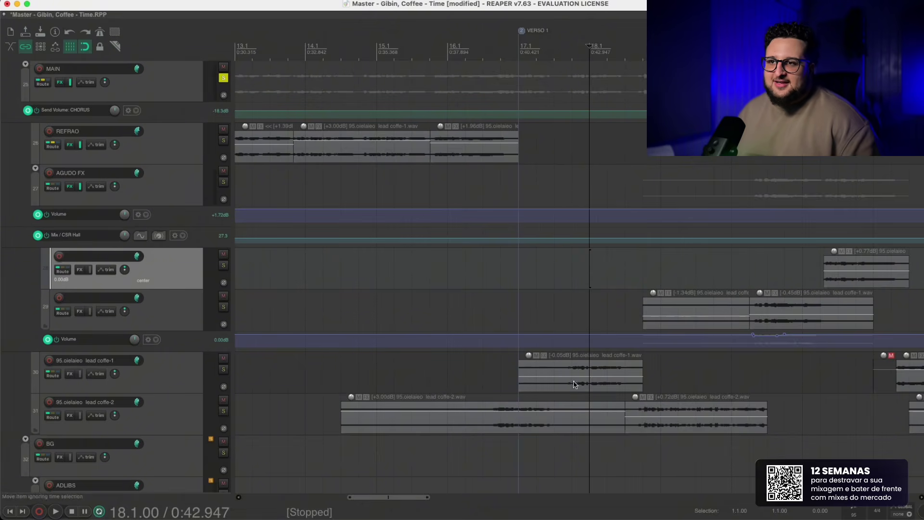
{"action": "scroll", "coordinate": [574, 380], "scroll_direction": "down", "scroll_amount": 1}
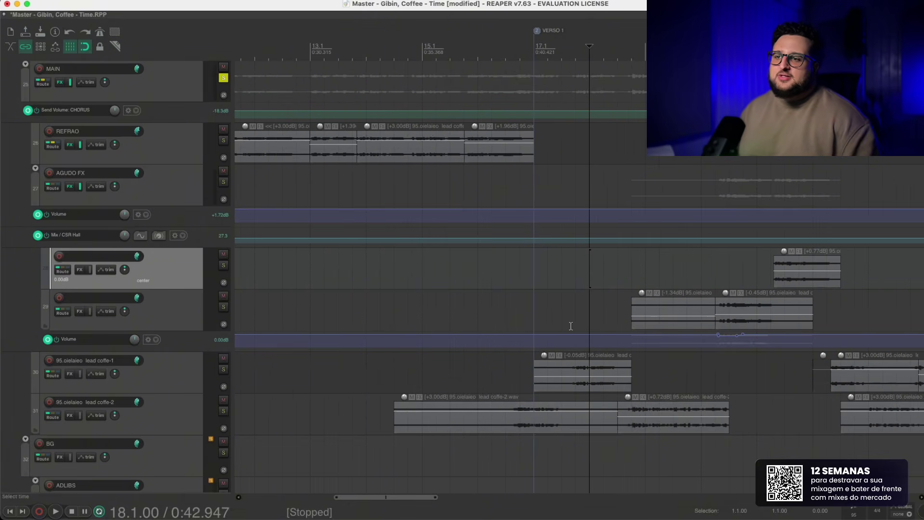
{"action": "key", "text": "space"}
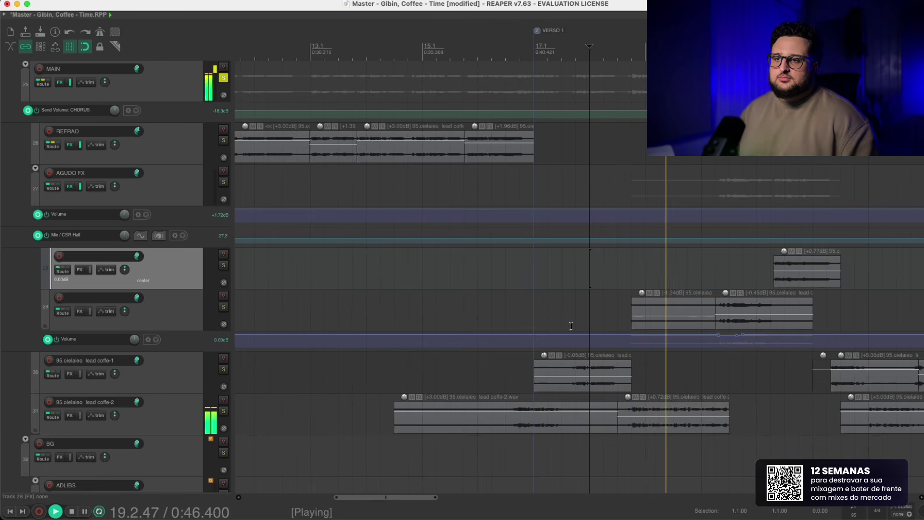
{"action": "key", "text": "space"}
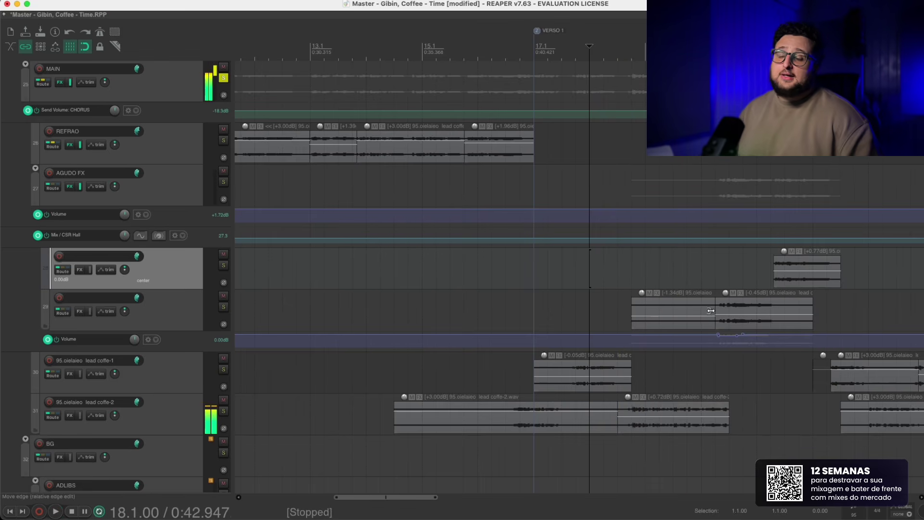
- Play the AGUDO FX clips from 20.2.00 and the regular lead vocals from 24.2.00 for comparison, and stop playback
{"action": "left_click", "coordinate": [718, 274]}
{"action": "key", "text": "space"}
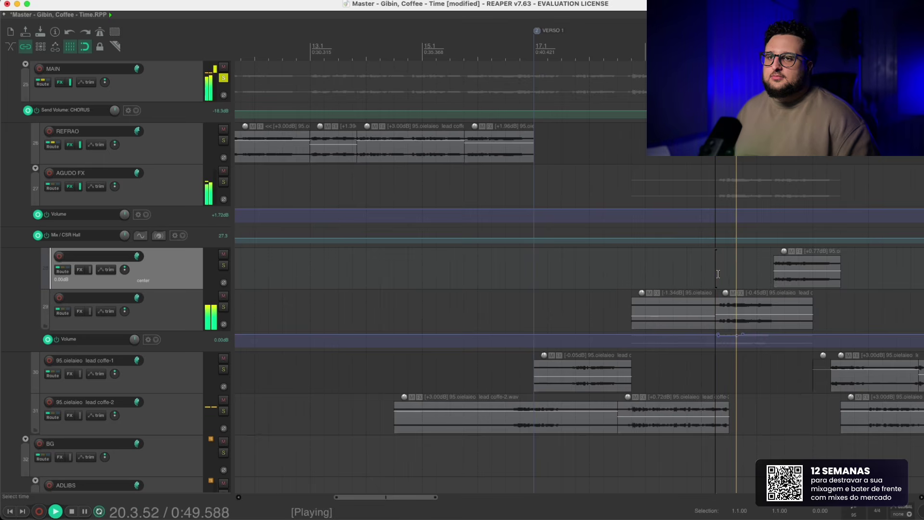
{"action": "key", "text": "space"}
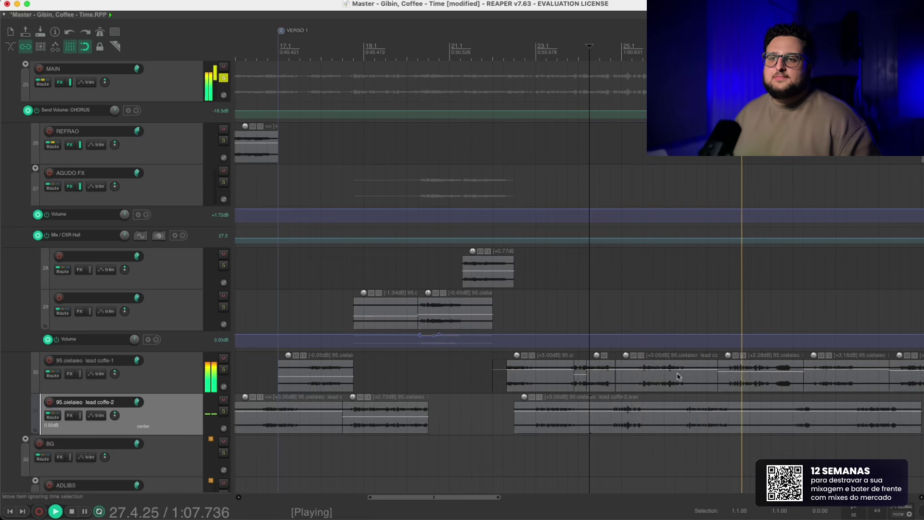
{"action": "key", "text": "space"}
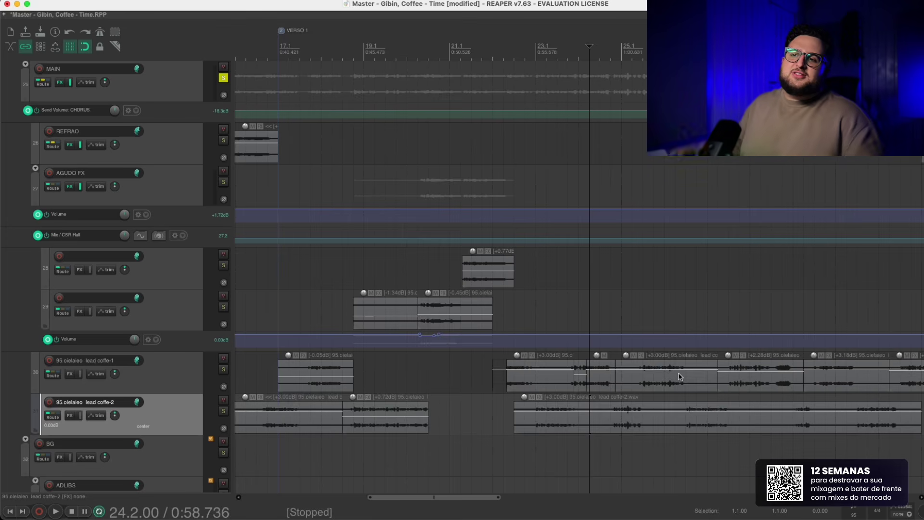
- Try moving three verse 1 lead vocal clips onto the AGUDO FX child tracks, play them from 25.1.48, and undo the move
{"action": "left_click", "coordinate": [680, 376]}
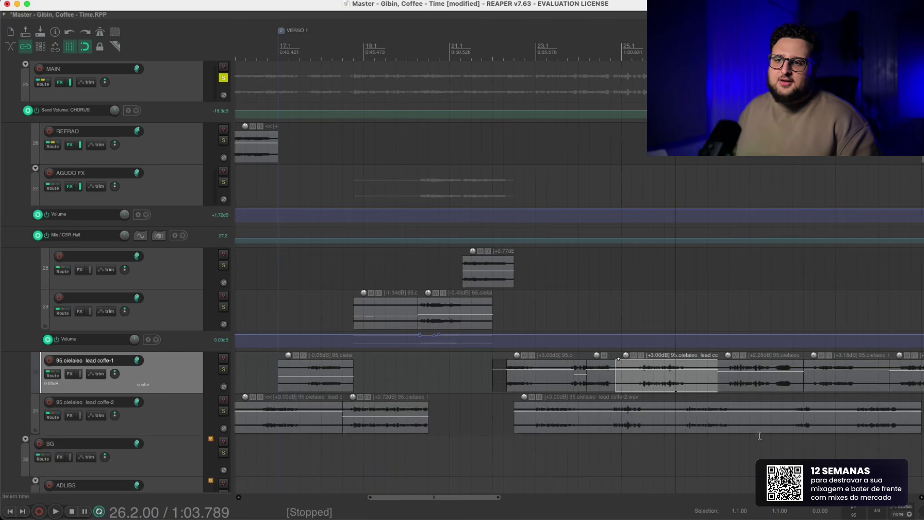
{"action": "left_click", "coordinate": [768, 404], "text": "shift"}
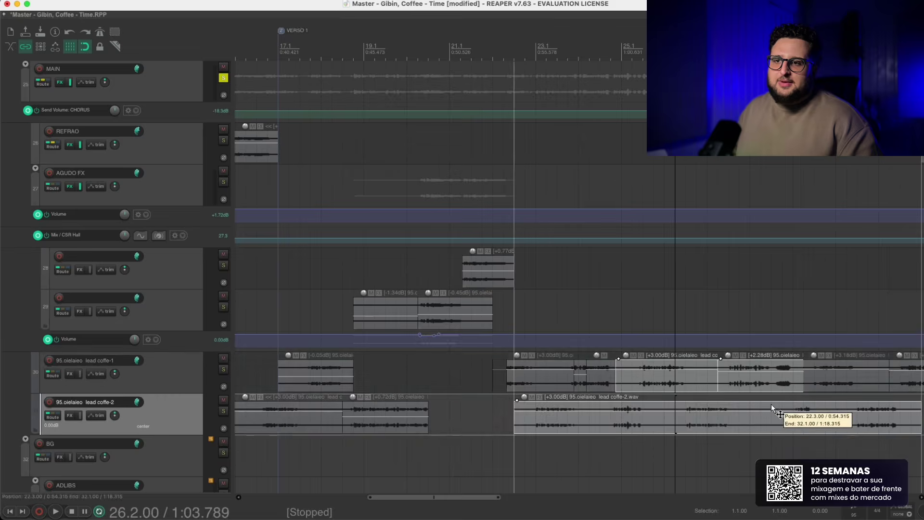
{"action": "left_click_drag", "start_coordinate": [772, 404], "coordinate": [774, 310]}
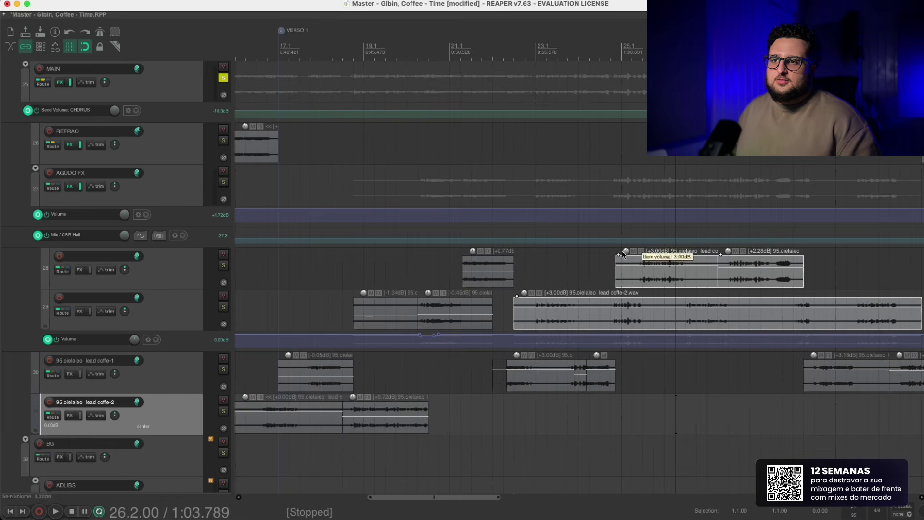
{"action": "left_click", "coordinate": [626, 237]}
{"action": "key", "text": "space"}
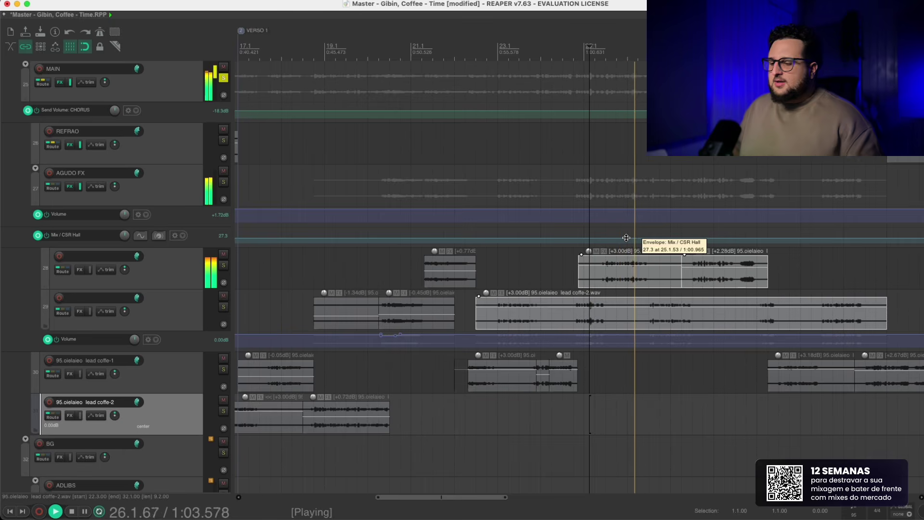
{"action": "key", "text": "space"}
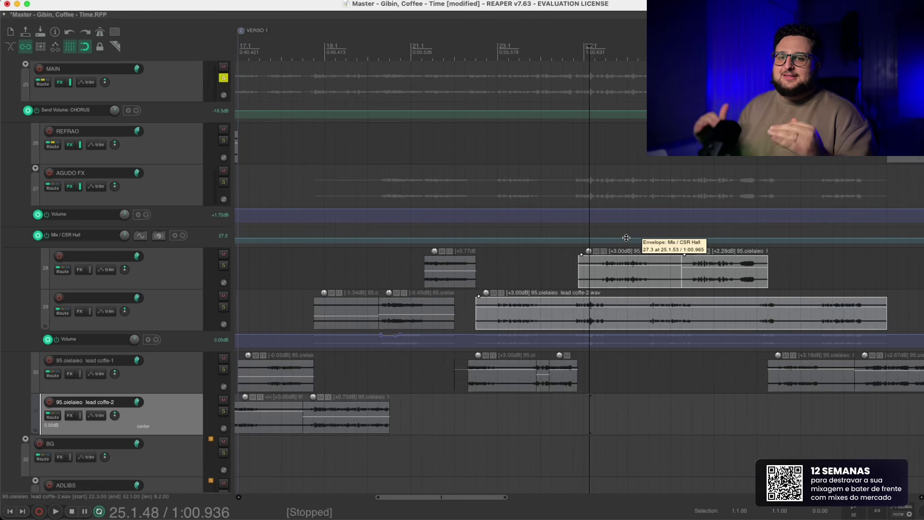
{"action": "key", "text": "KP_2"}
{"action": "key", "text": "KP_2"}
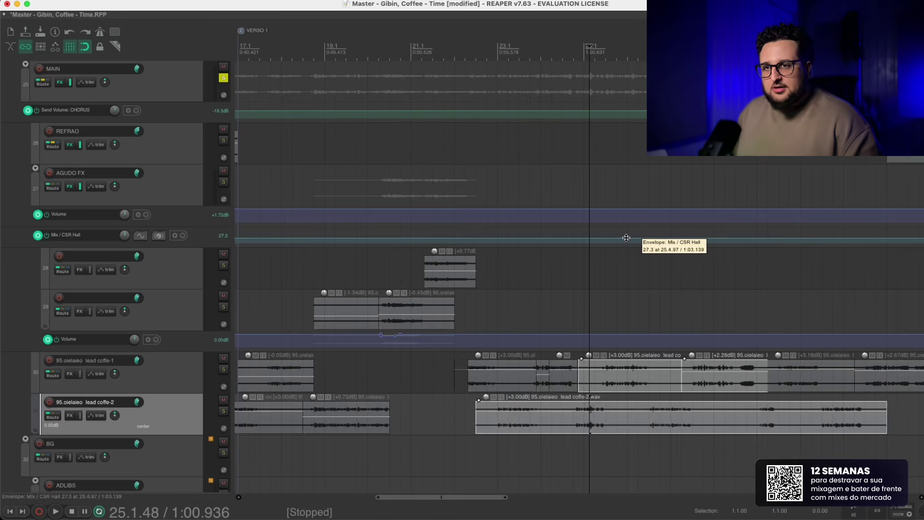
- Play the original AGUDO FX passage from 20.2.00 again and stop playback
{"action": "left_click", "coordinate": [380, 265]}
{"action": "key", "text": "space"}
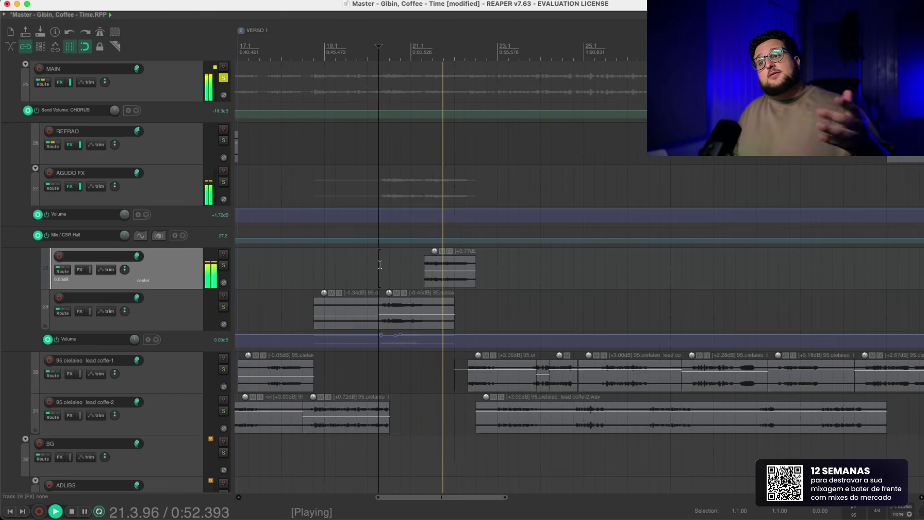
{"action": "key", "text": "space"}
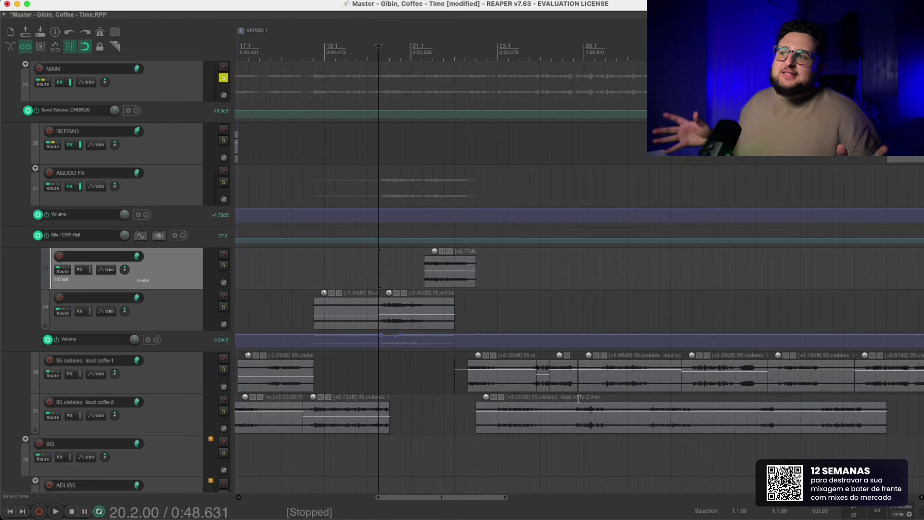
- Open the Kirchhoff-EQ on the AGUDO FX track and raise its high-pass frequency to about 267 Hz
{"action": "key", "text": "super+m"}
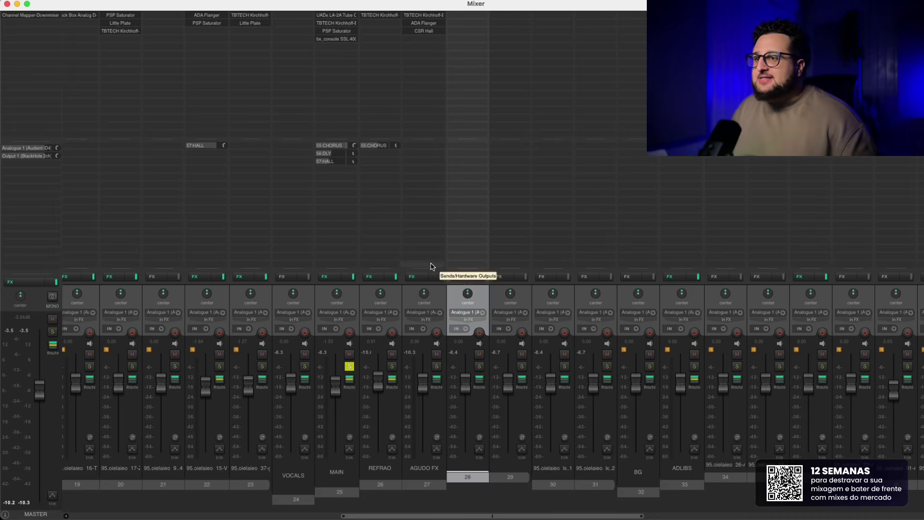
{"action": "left_click", "coordinate": [432, 287]}
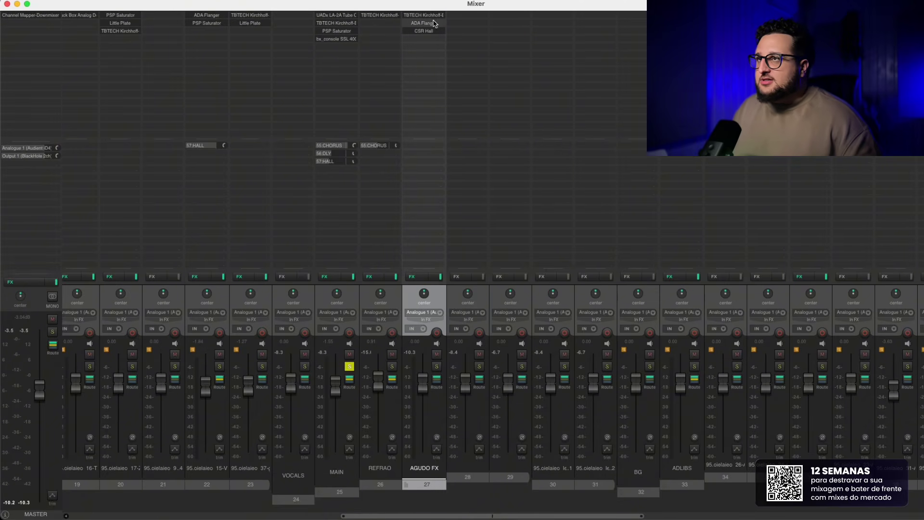
{"action": "left_click", "coordinate": [435, 15]}
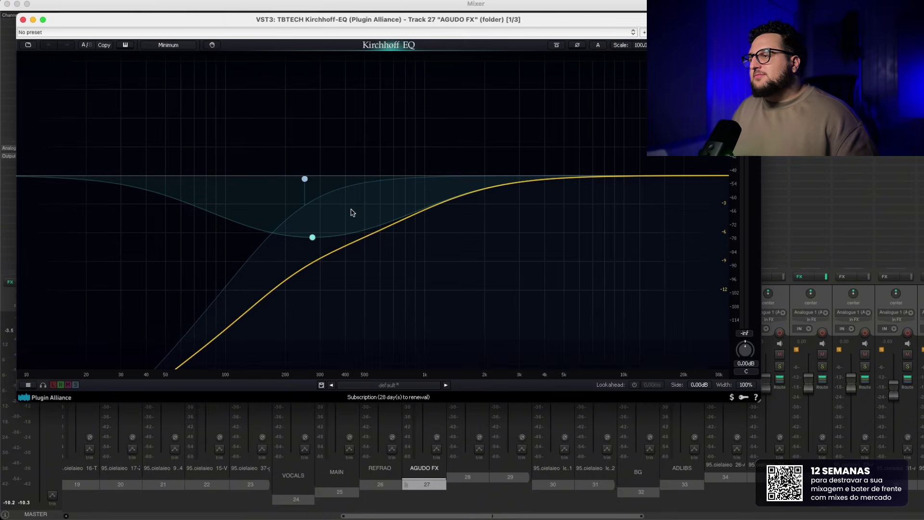
{"action": "left_click", "coordinate": [305, 180]}
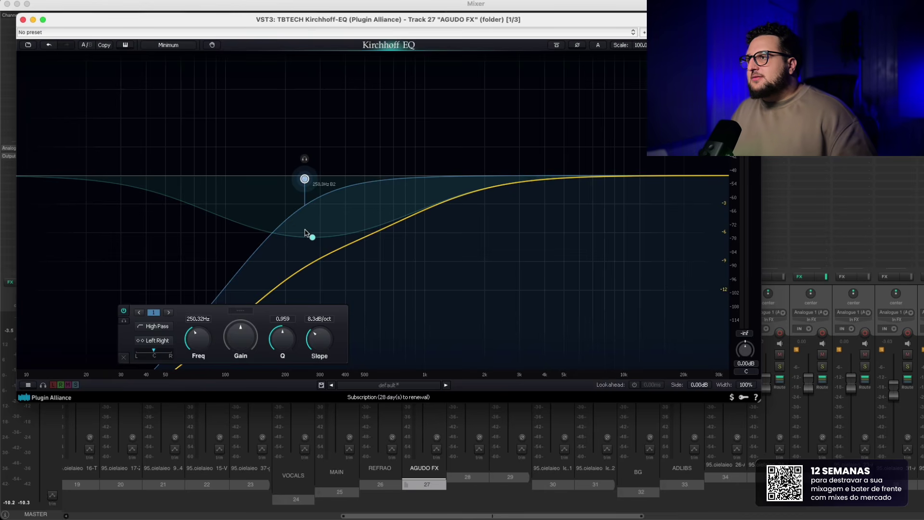
{"action": "left_click_drag", "start_coordinate": [304, 179], "coordinate": [311, 180]}
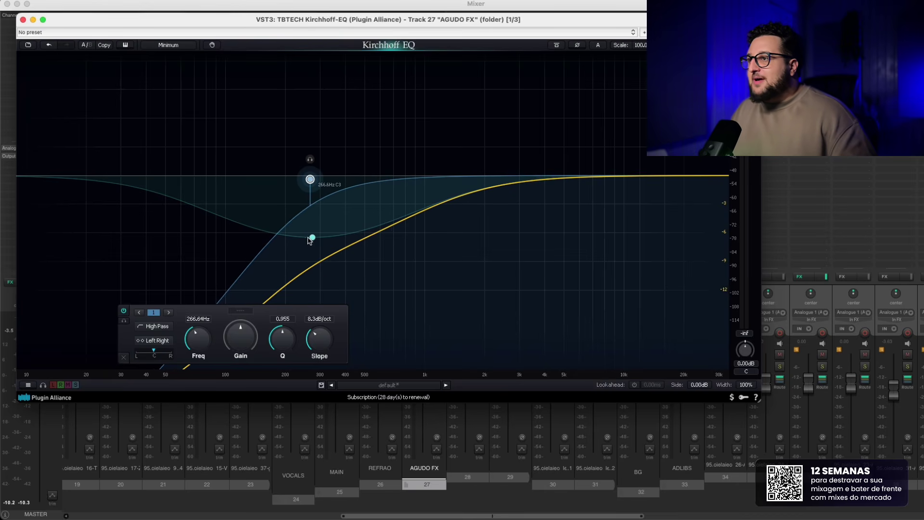
- Compare the wide low-mid bell cut by toggling that EQ band off and on twice
{"action": "left_click", "coordinate": [310, 238]}
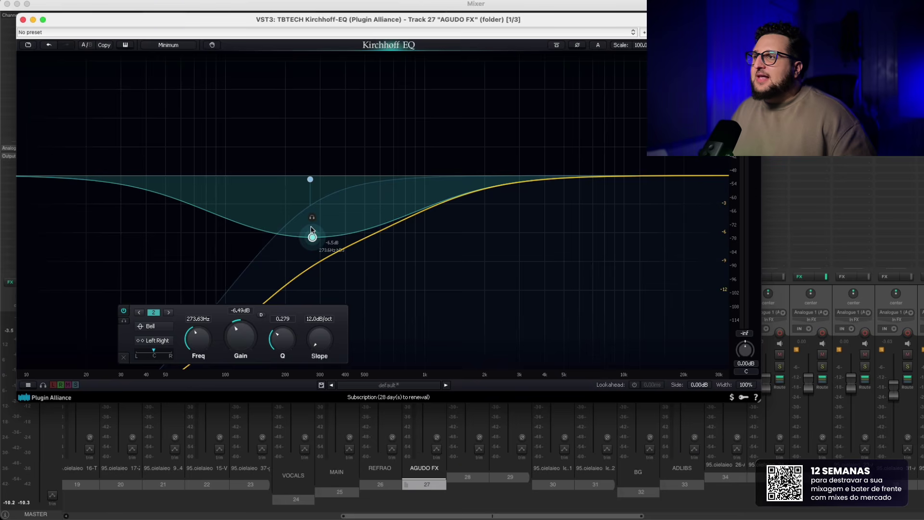
{"action": "left_click", "coordinate": [124, 312]}
{"action": "left_click", "coordinate": [123, 312]}
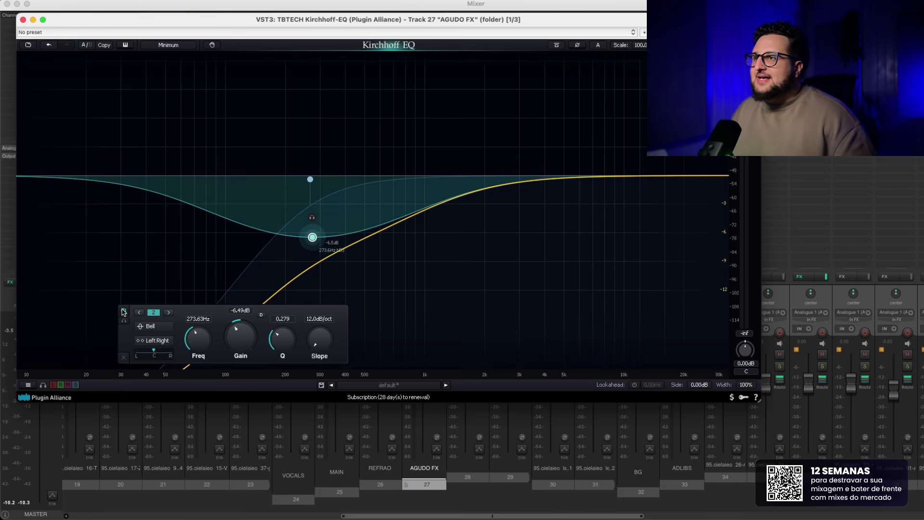
{"action": "left_click", "coordinate": [123, 312]}
{"action": "left_click", "coordinate": [123, 312]}
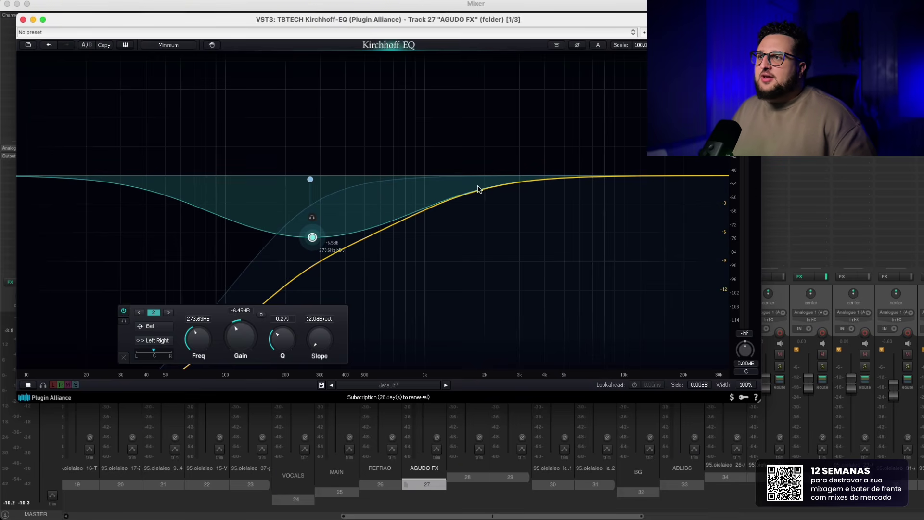
- Try a bell cut of about -0.94 dB at 2.24 kHz and delete the band
{"action": "left_click", "coordinate": [494, 185]}
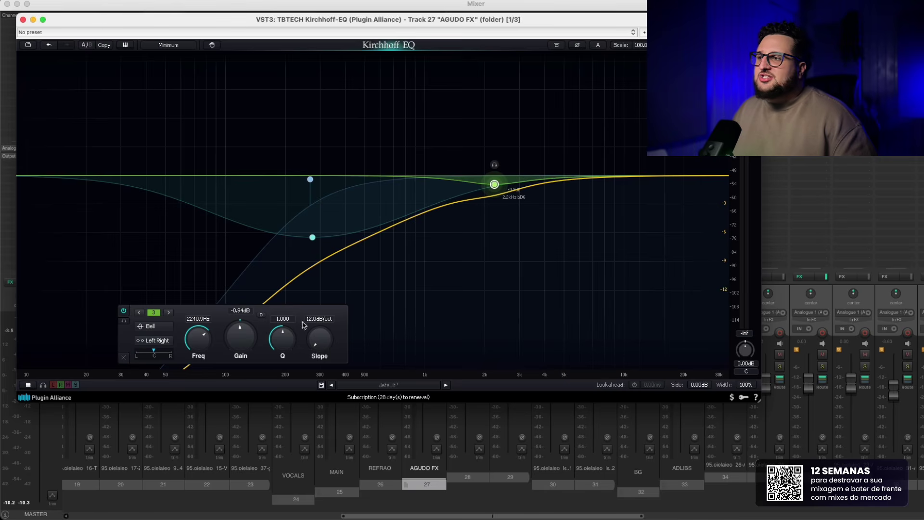
{"action": "left_click", "coordinate": [122, 358]}
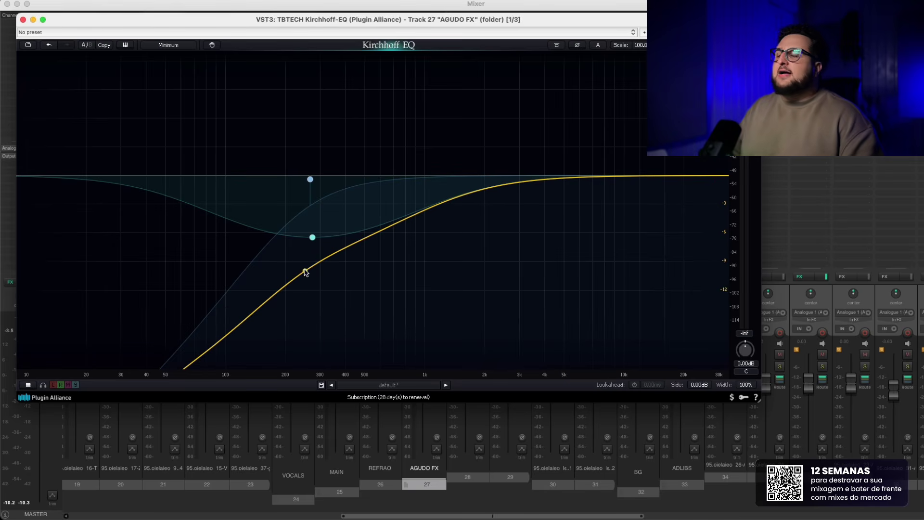
- Review the high-pass and low-mid bell settings in the AGUDO FX equalizer, and close the plugin
{"action": "left_click", "coordinate": [311, 180]}
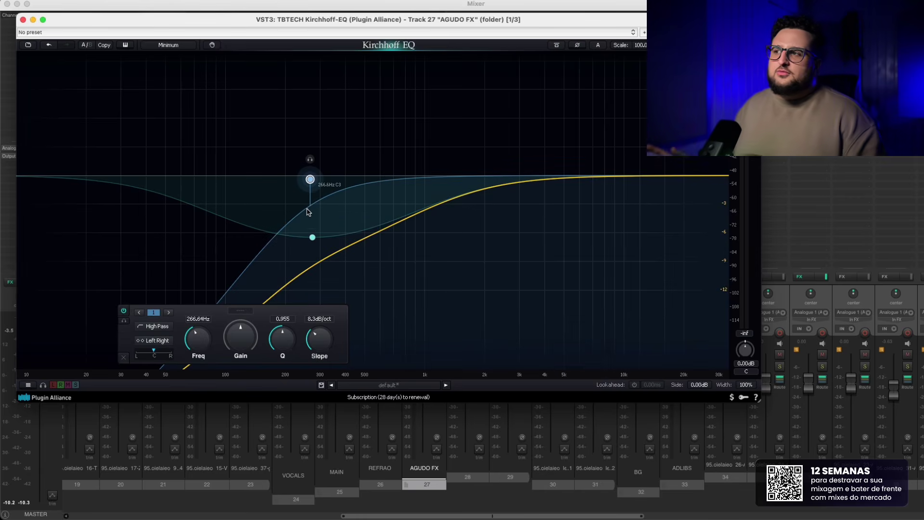
{"action": "left_click", "coordinate": [312, 239]}
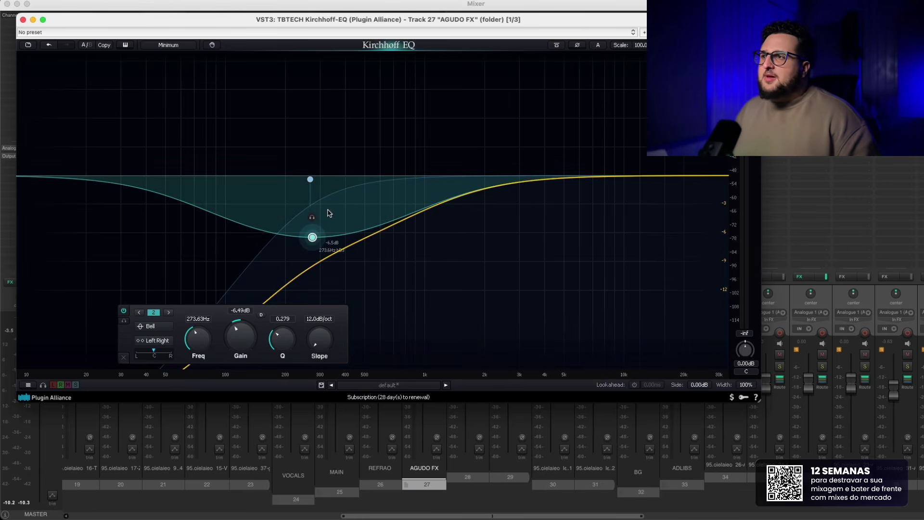
{"action": "left_click", "coordinate": [311, 180]}
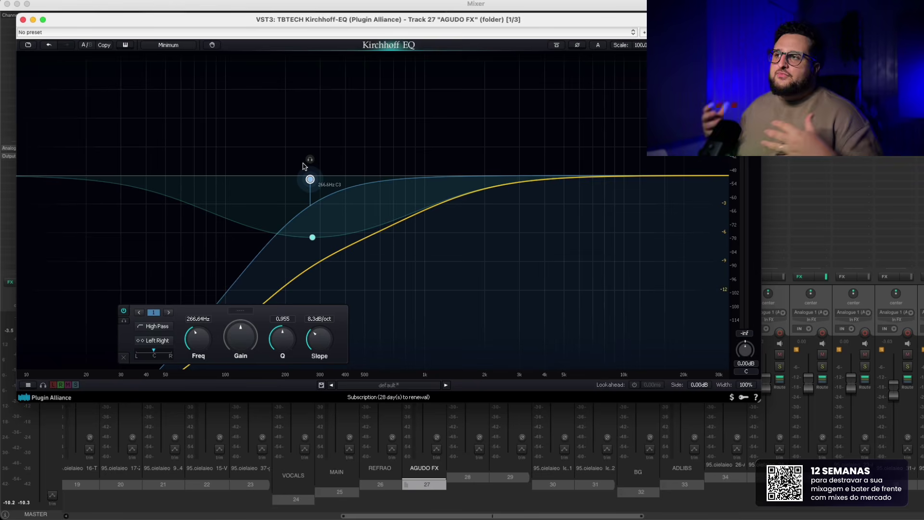
{"action": "left_click", "coordinate": [23, 20]}
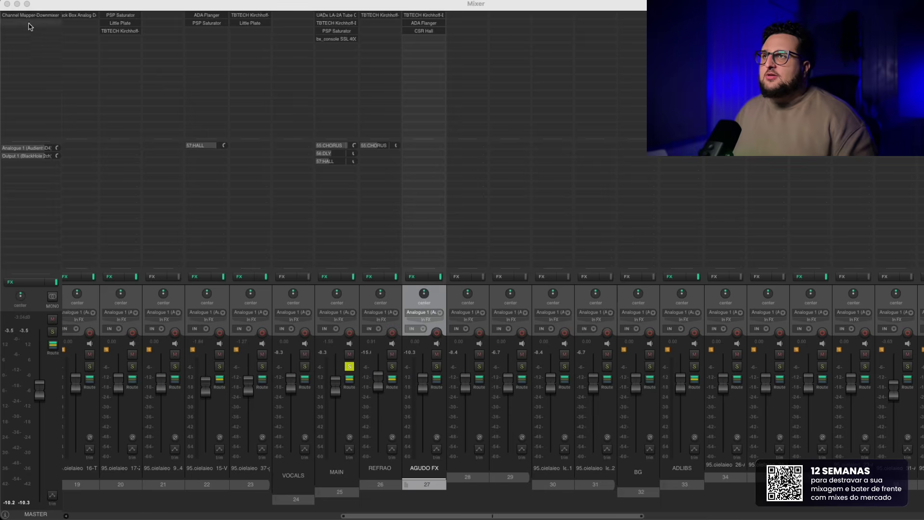
- Review the ADA Flanger and CSR Hall settings on AGUDO FX, and close all open plugin windows
{"action": "left_click", "coordinate": [424, 23]}
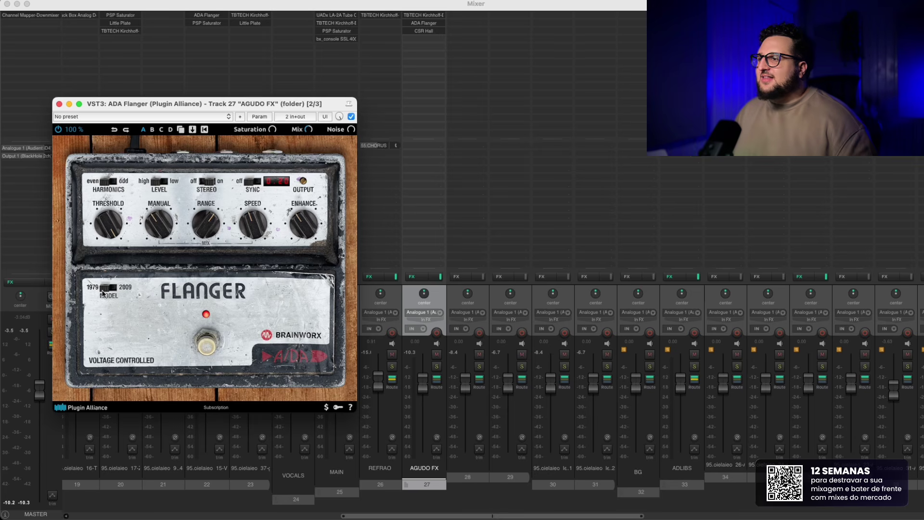
{"action": "left_click", "coordinate": [59, 104]}
{"action": "left_click", "coordinate": [423, 31]}
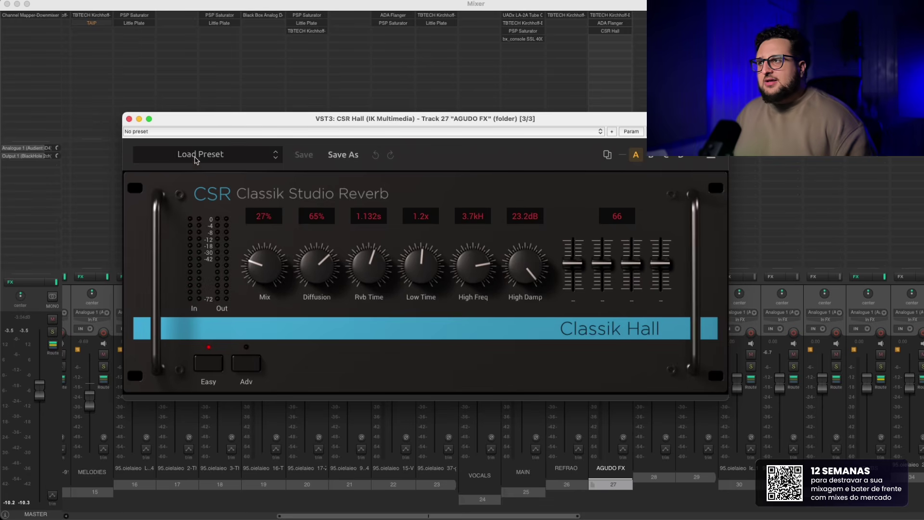
{"action": "left_click", "coordinate": [129, 118]}
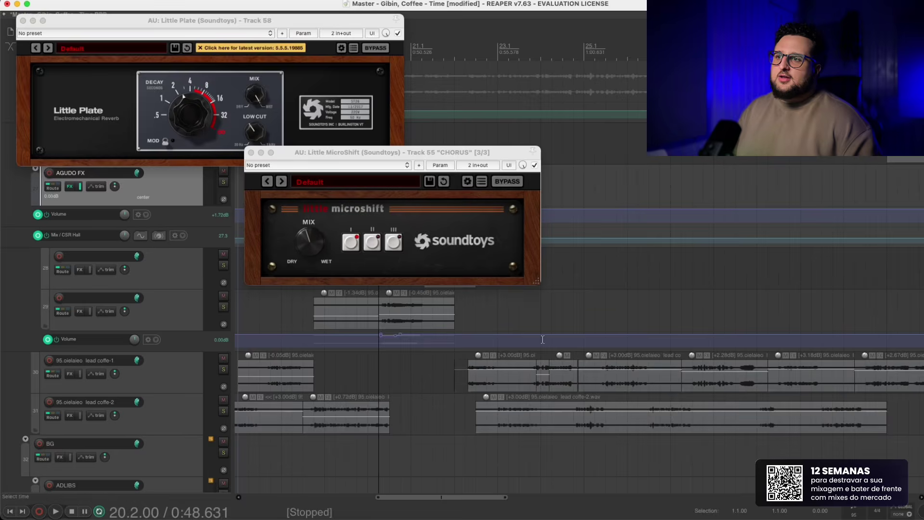
{"action": "left_click", "coordinate": [23, 21]}
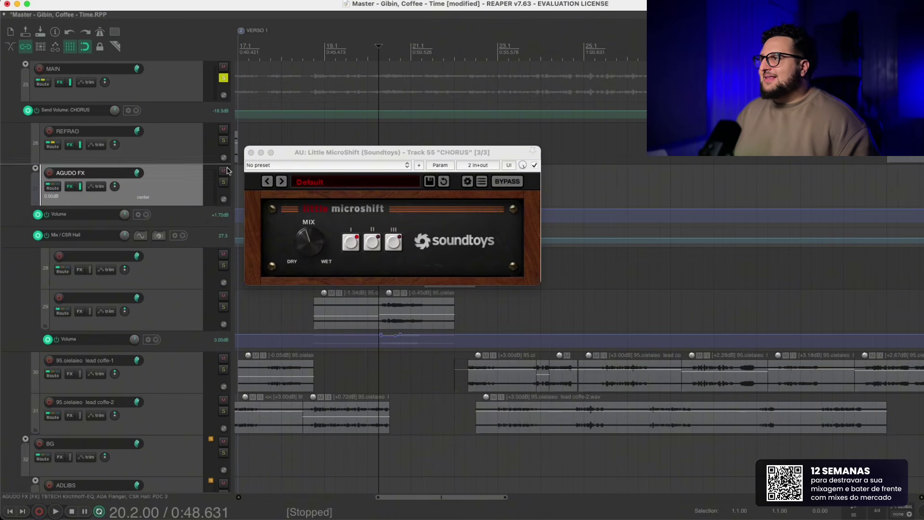
{"action": "left_click", "coordinate": [251, 153]}
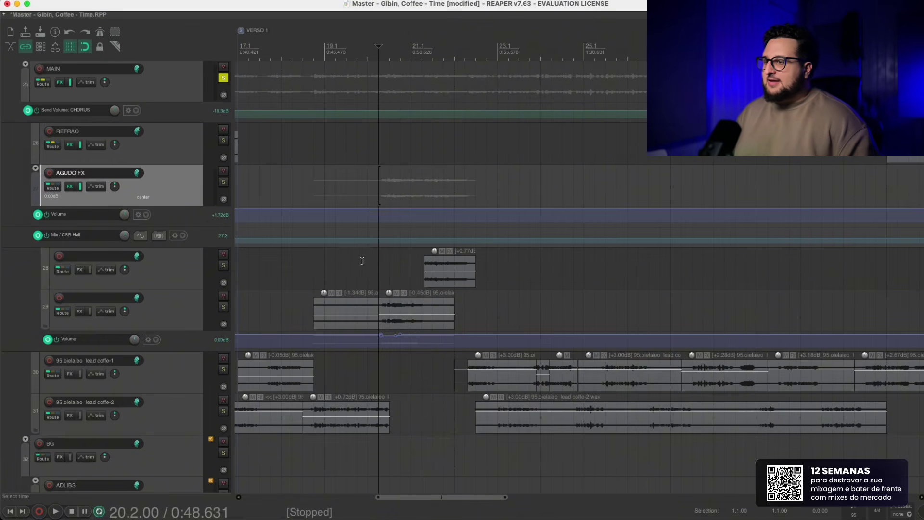
- Reopen CSR Hall on AGUDO FX, watch its reverb settings while the passage plays, and close the plugin
{"action": "key", "text": "super+m"}
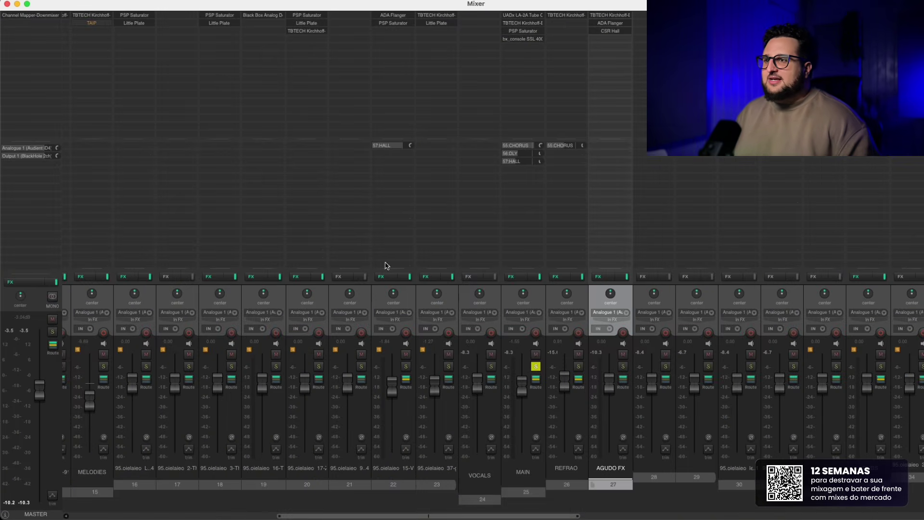
{"action": "left_click", "coordinate": [615, 32]}
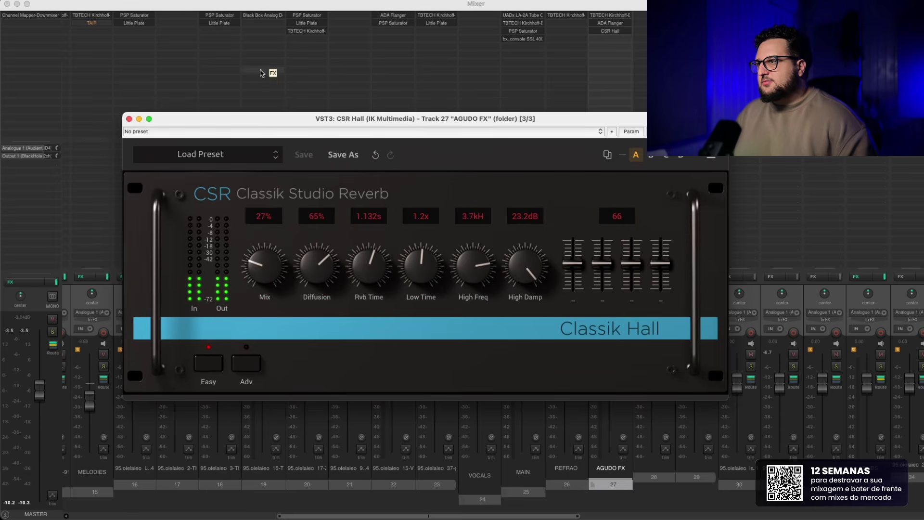
{"action": "key", "text": "super+m"}
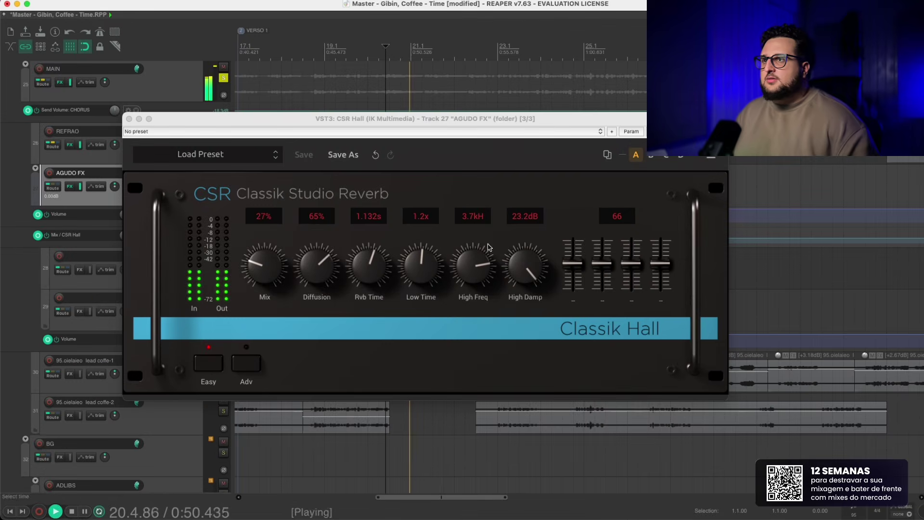
{"action": "left_click", "coordinate": [127, 119]}
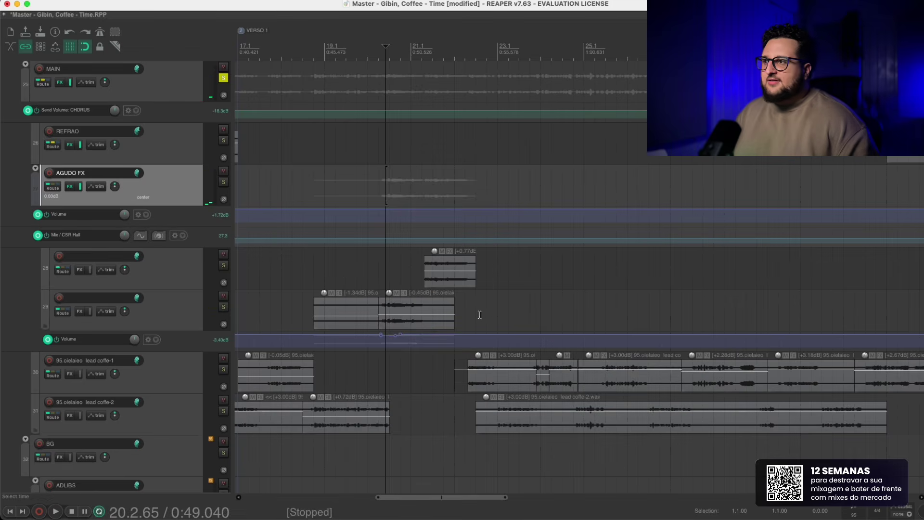
- Raise the AGUDO FX Mix / CSR Hall envelope to 100, play the passage from 20.2.65, and stop playback
{"action": "left_click_drag", "start_coordinate": [481, 239], "coordinate": [423, 21]}
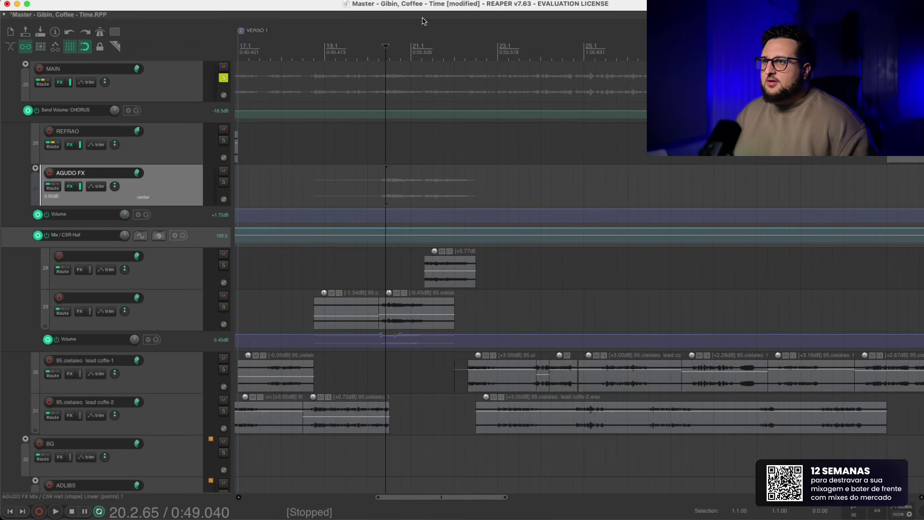
{"action": "key", "text": "space"}
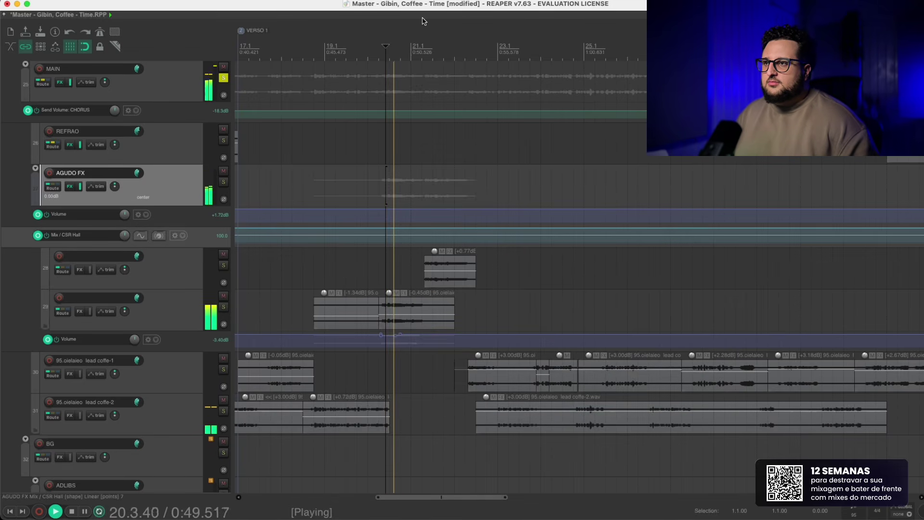
{"action": "key", "text": "space"}
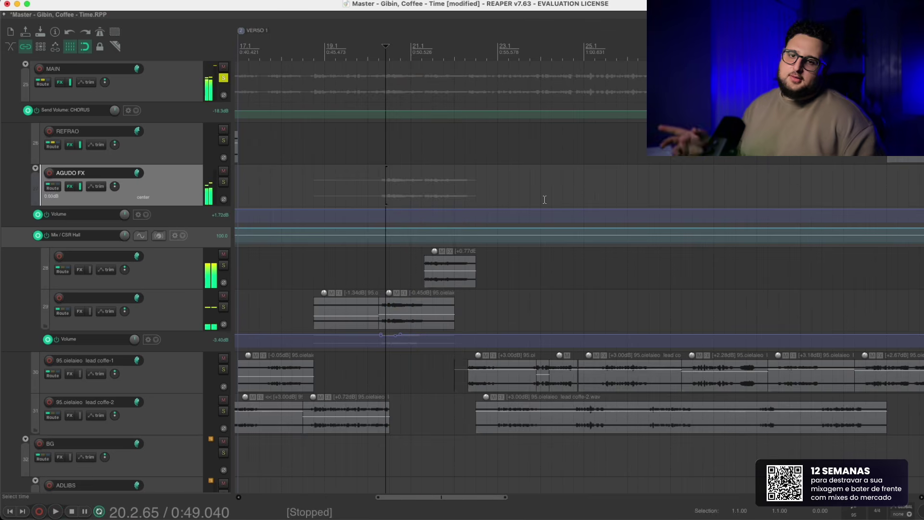